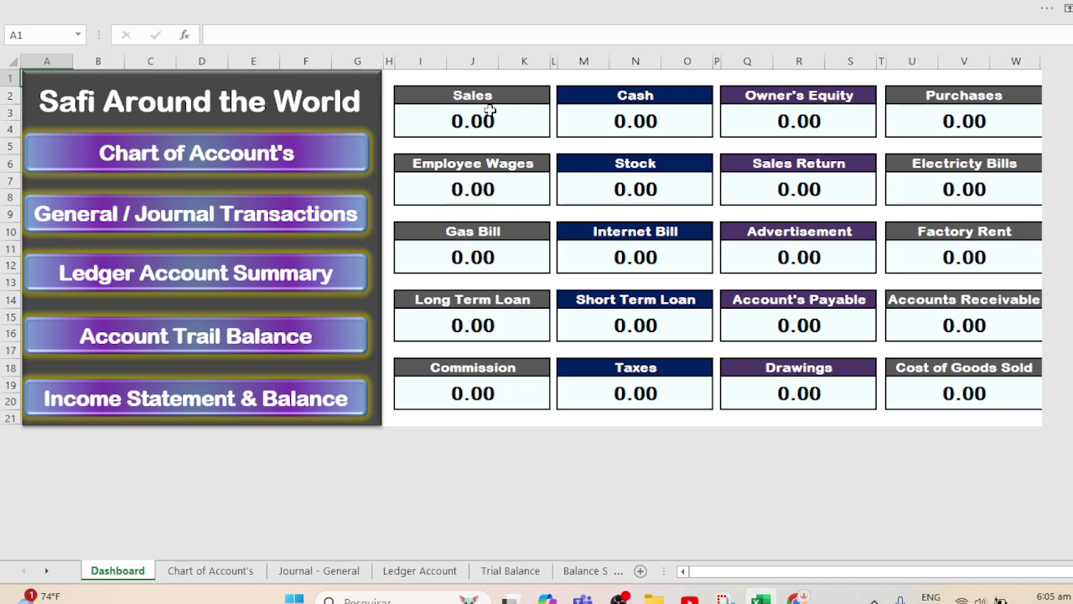
Step: Examine the account summary cards on the Dashboard, including Sales, Cash, Owner's Equity, Purchases and Employee Wages
left_click(507, 113)
left_click(683, 110)
left_click(783, 120)
left_click(918, 112)
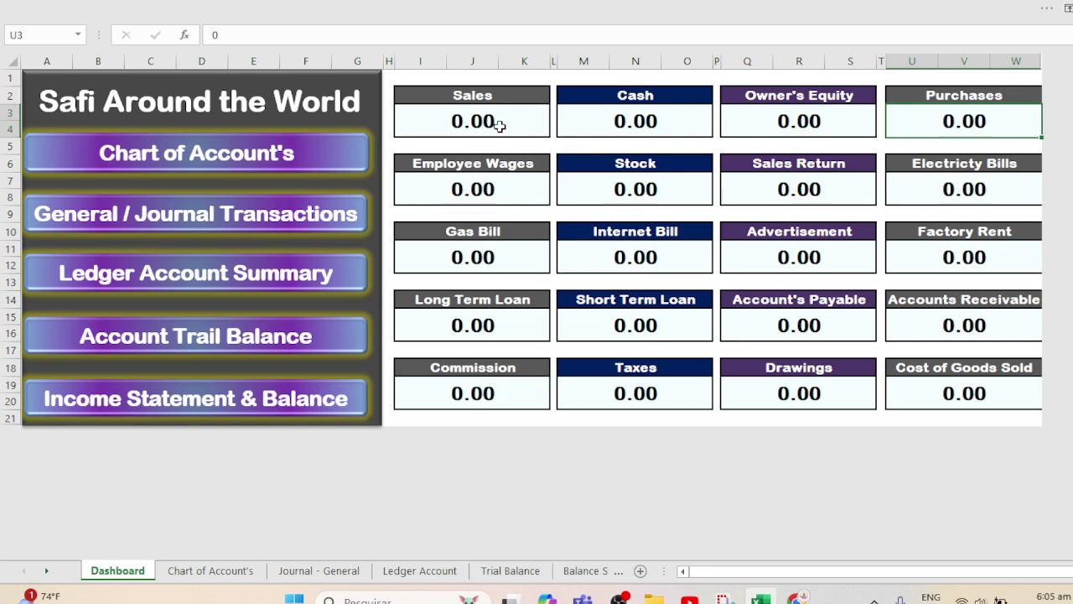
left_click(473, 115)
left_click(513, 164)
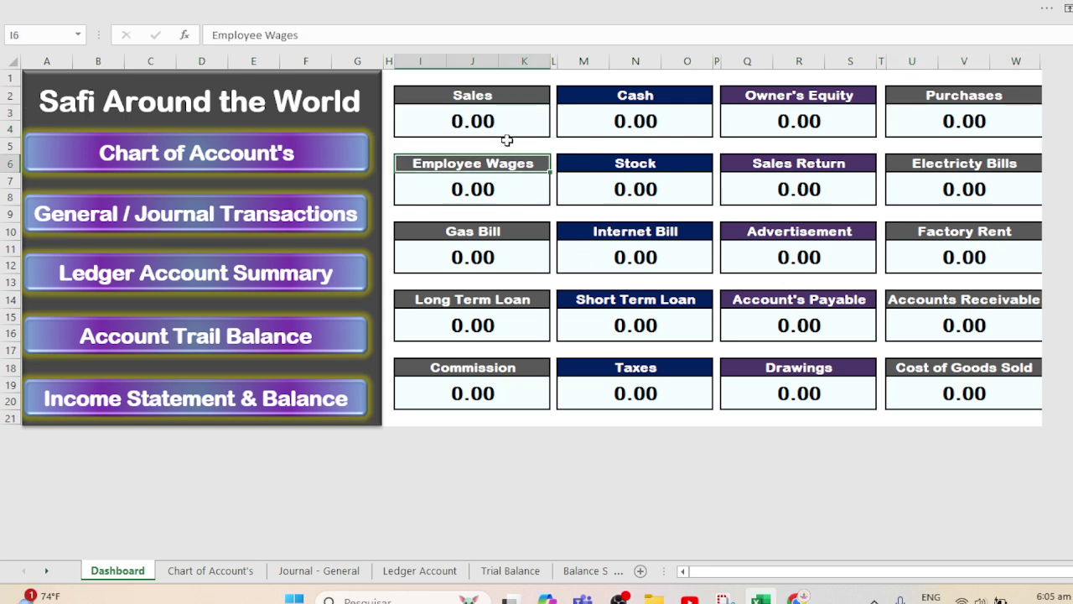
left_click(492, 193)
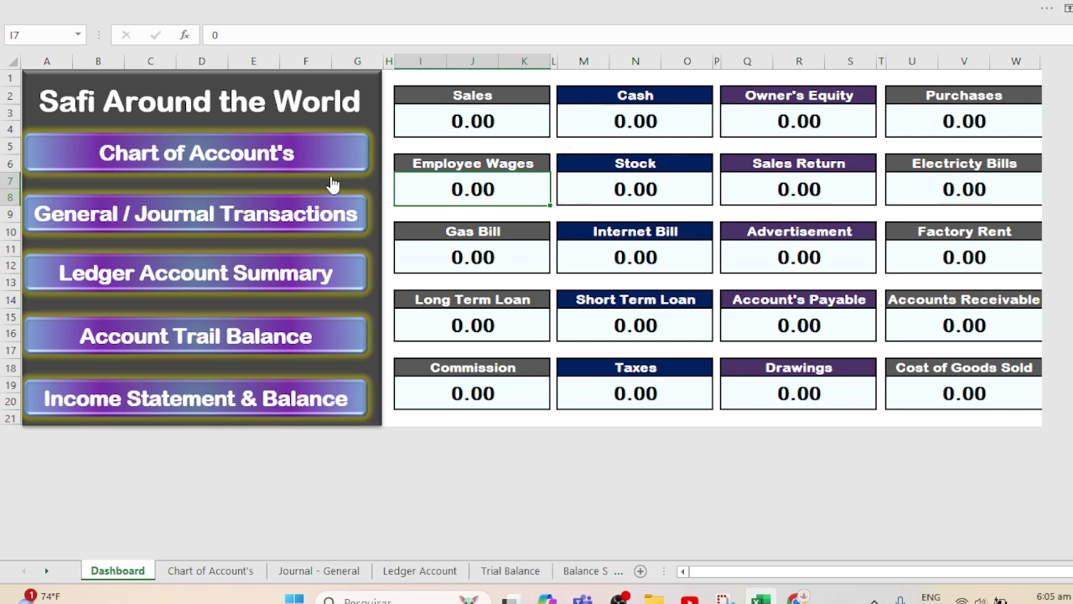
left_click(472, 97)
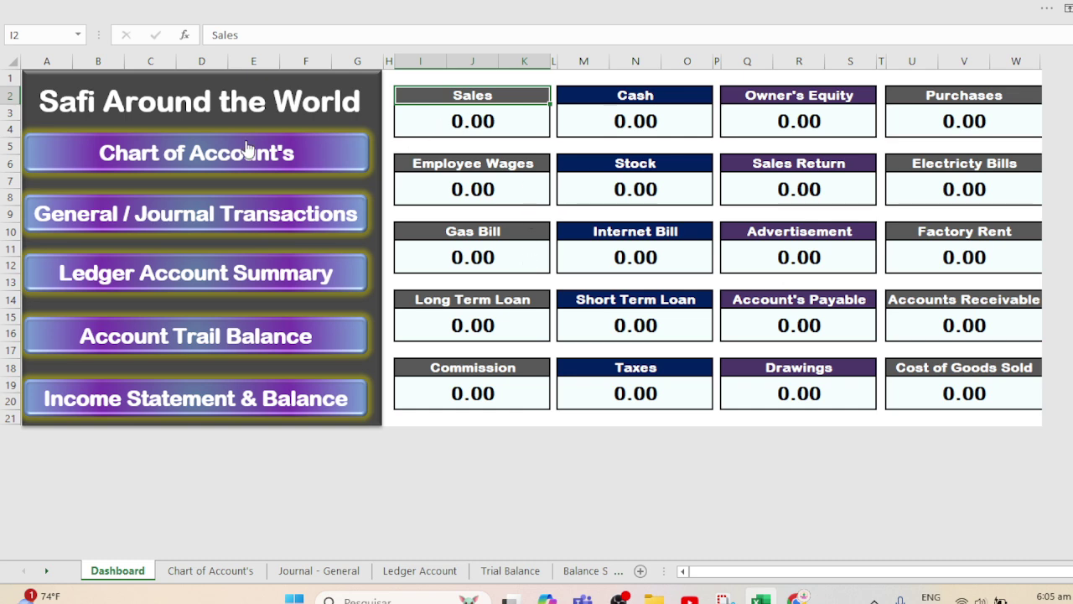
Step: Review the account numbers, types and names in the Chart of Account's sheet, and return to the Dashboard
left_click(139, 160)
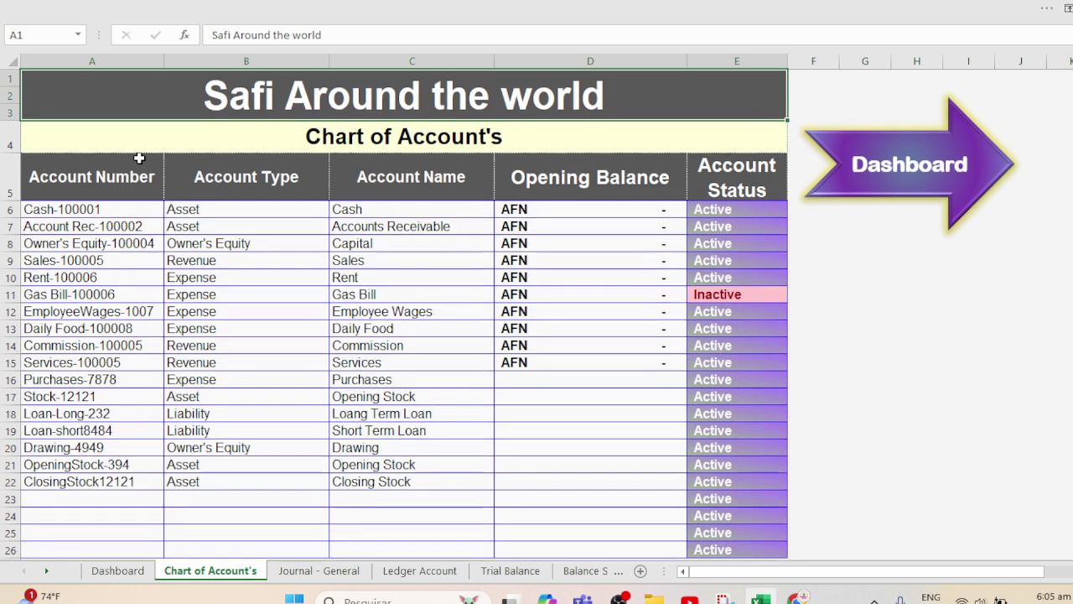
left_click_drag(118, 206, 170, 417)
left_click_drag(92, 212, 453, 537)
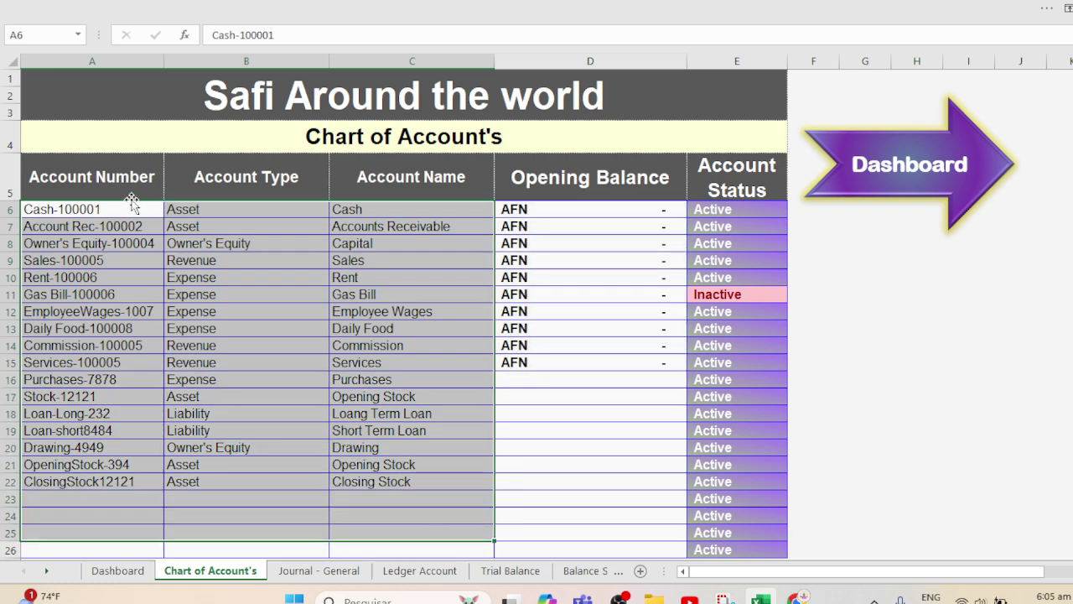
left_click(254, 374)
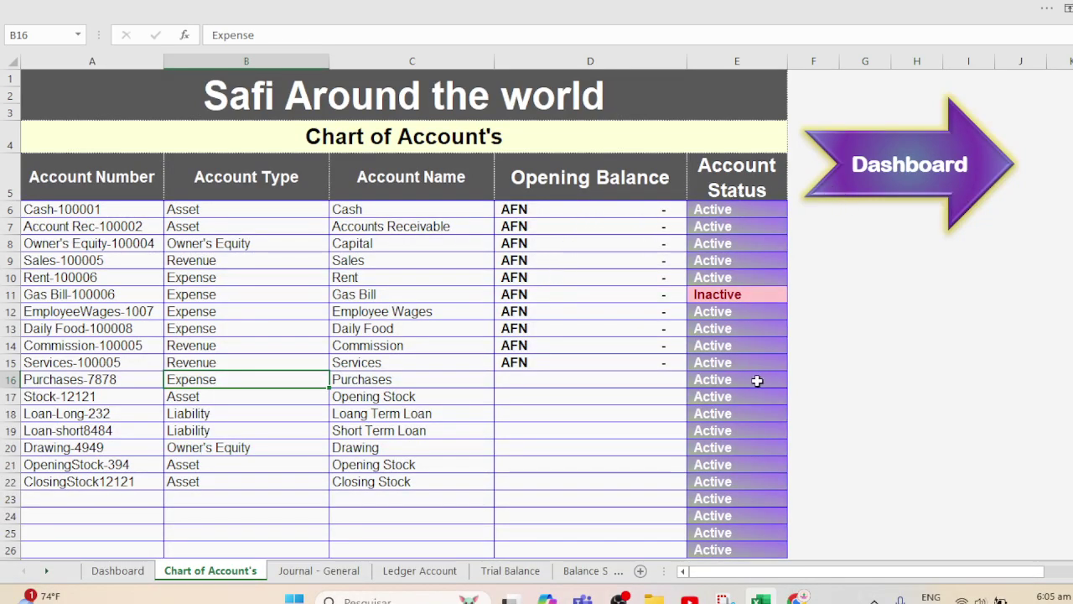
left_click(906, 186)
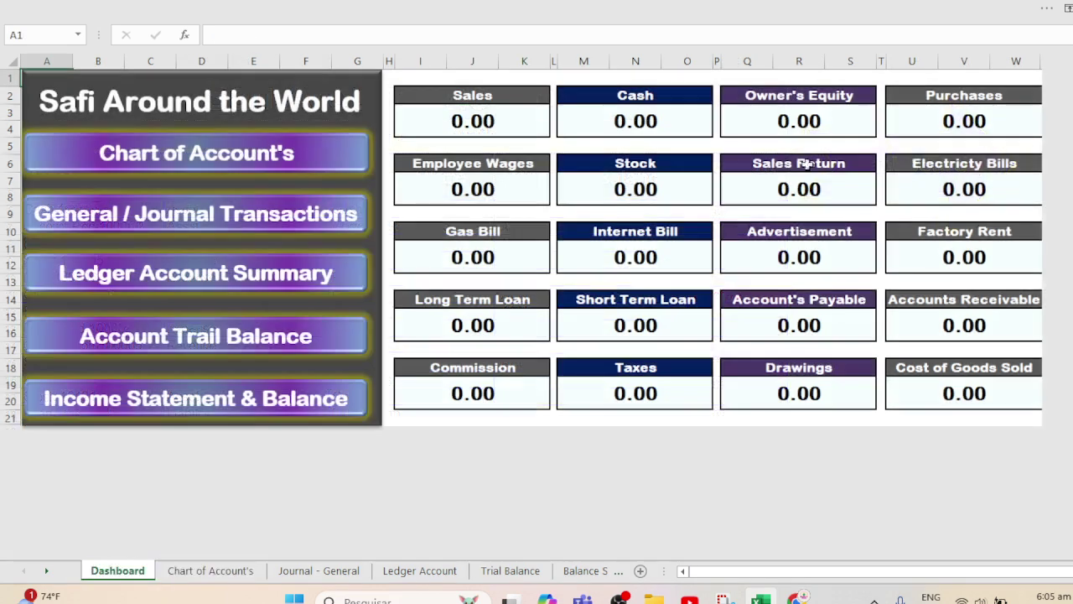
Step: View the General / Journal Transactions and Ledger Account Summary sheets from the Dashboard, returning to it after each
left_click(109, 230)
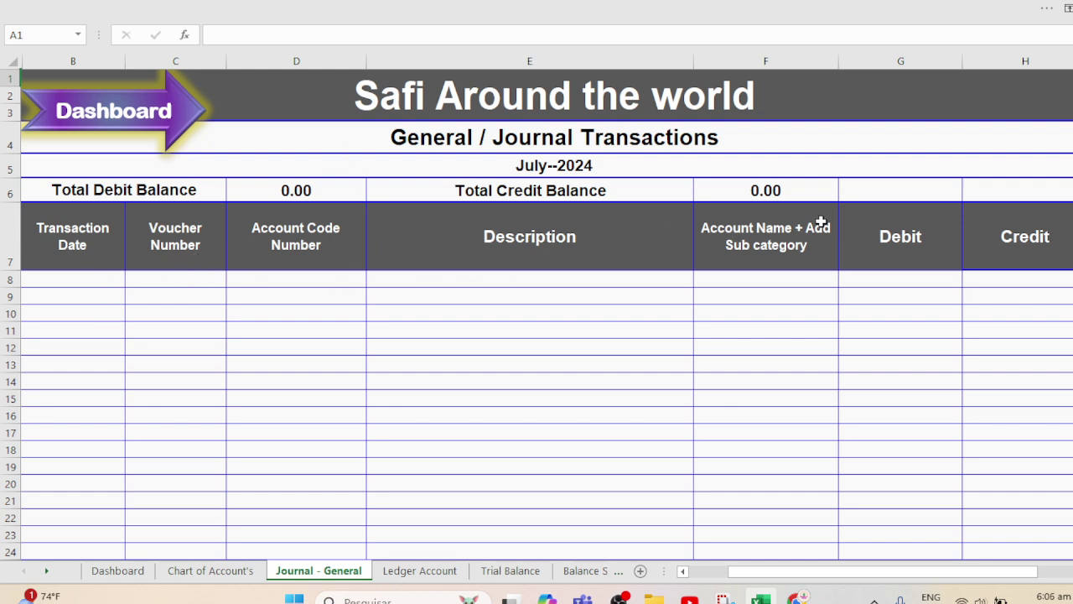
left_click(138, 115)
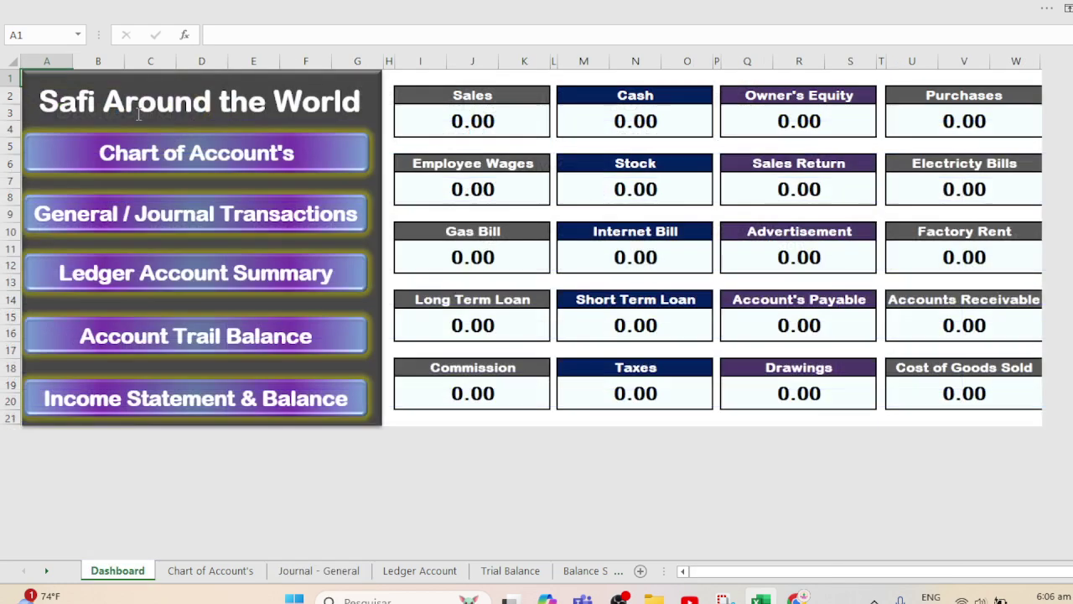
left_click(128, 282)
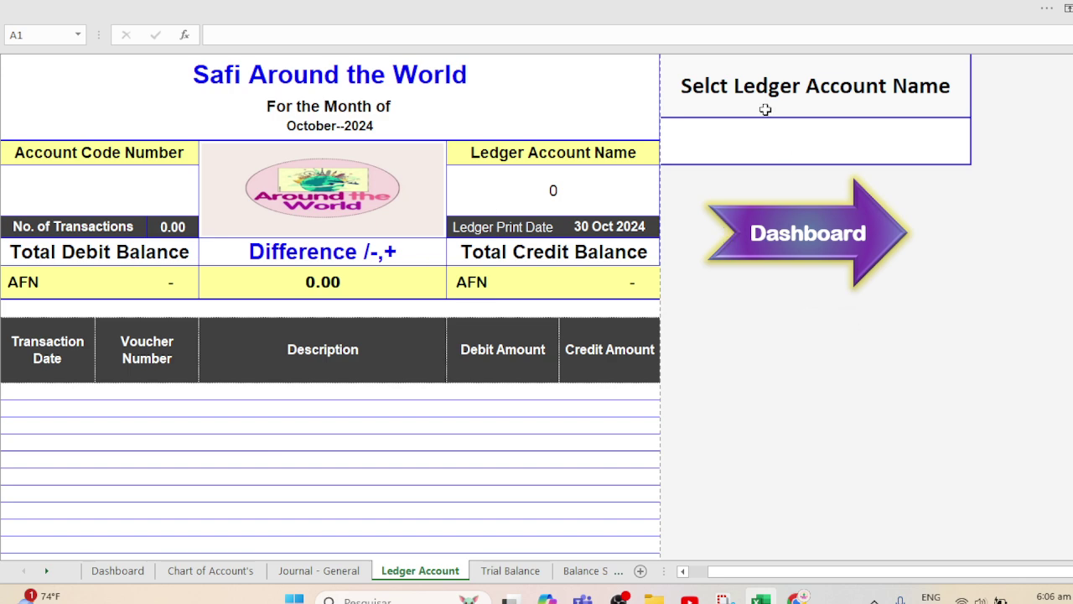
left_click(810, 231)
Step: View the Trial Balance sheet and the Income Statement and Balance Sheet from the Dashboard, returning to it after each
left_click(132, 332)
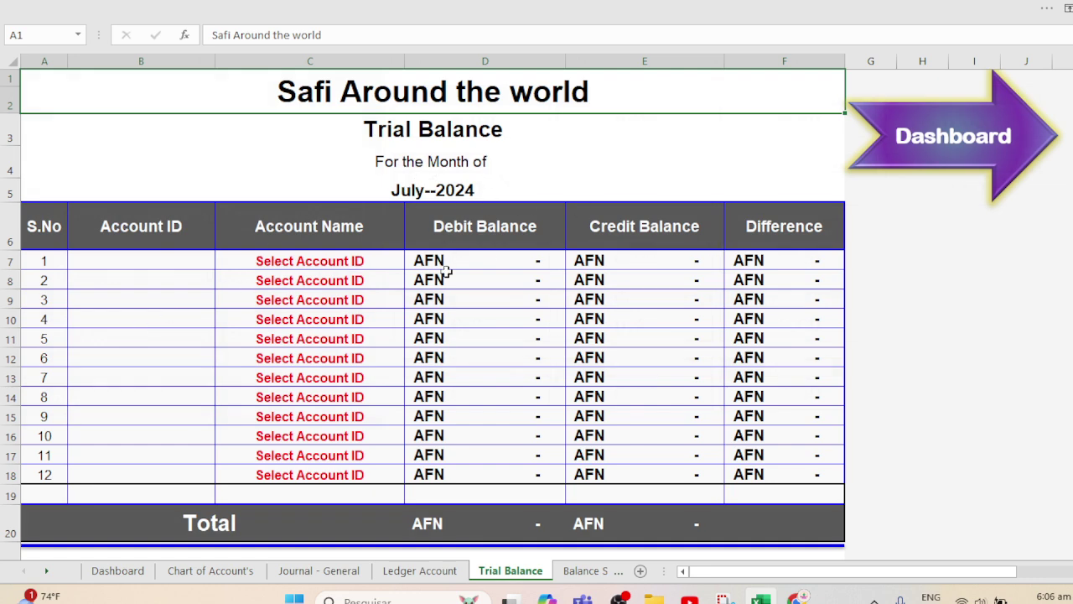
left_click(964, 127)
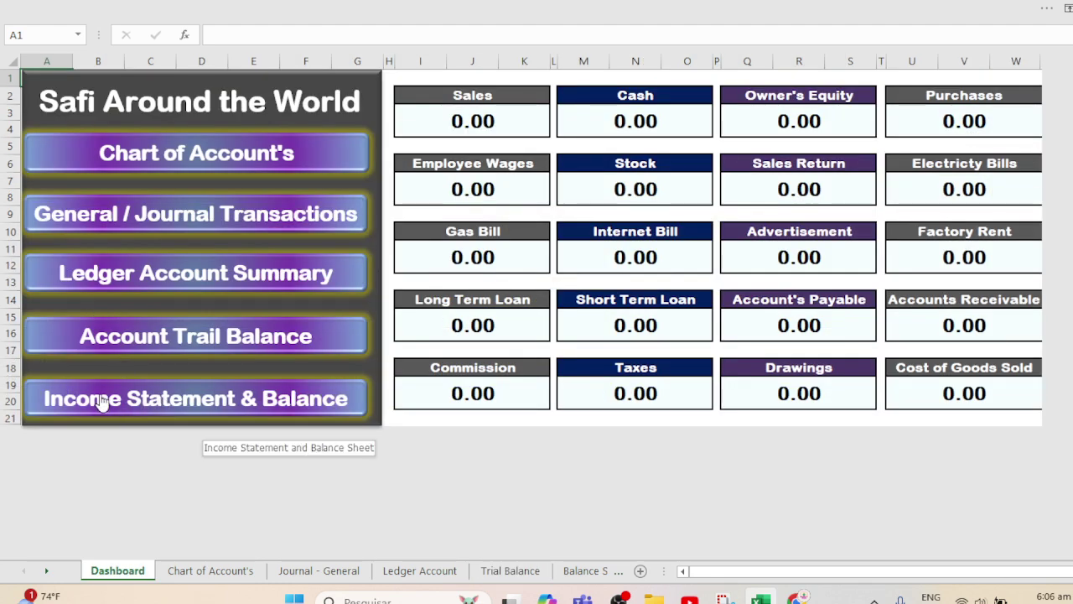
left_click(132, 407)
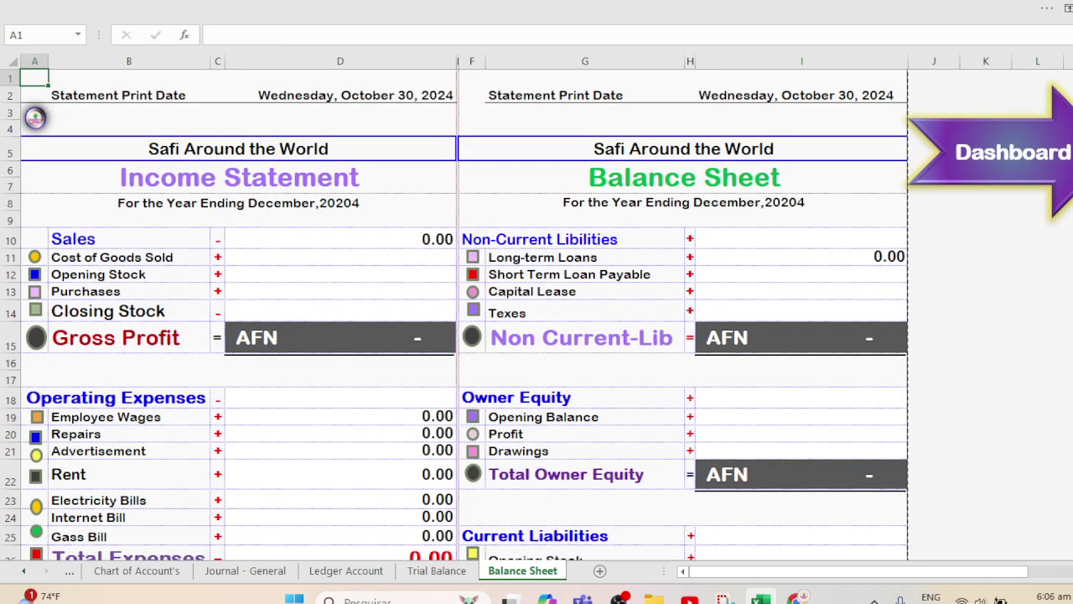
mouse_move(1072, 202)
left_mouse_down()
mouse_move(1072, 241)
mouse_move(1072, 205)
left_mouse_up()
left_click(1063, 130)
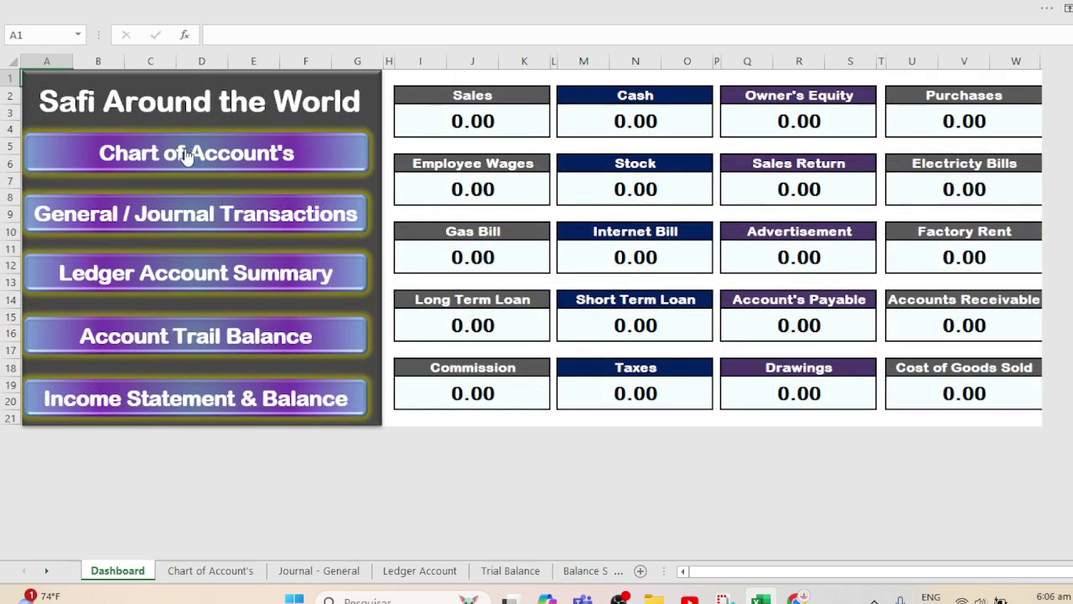
Step: Look over the Account Name column in the Chart of Account's sheet, and return to the Dashboard
left_click(171, 155)
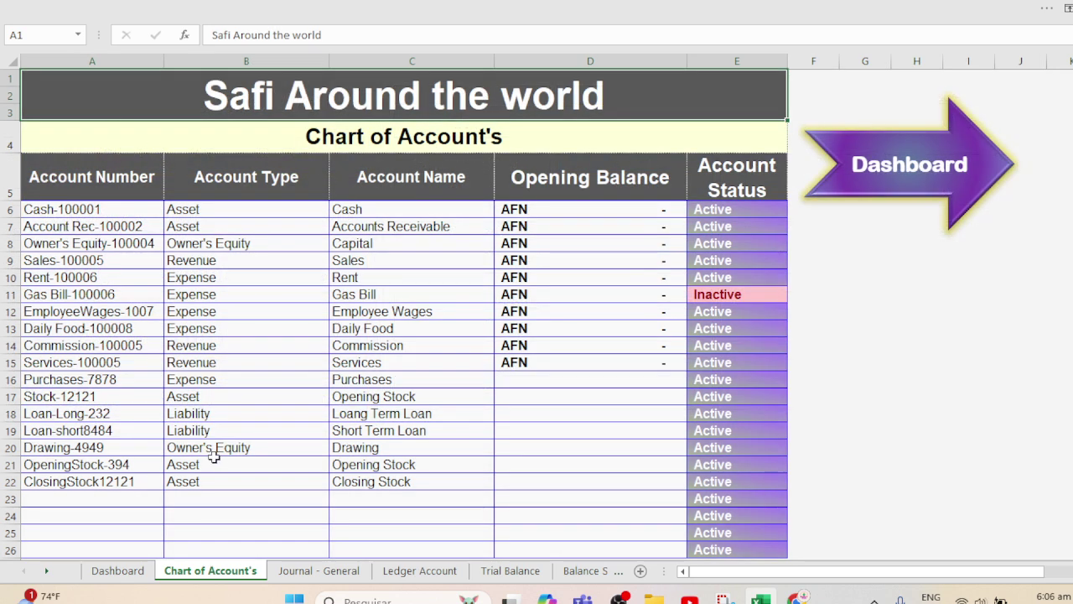
left_click(363, 175)
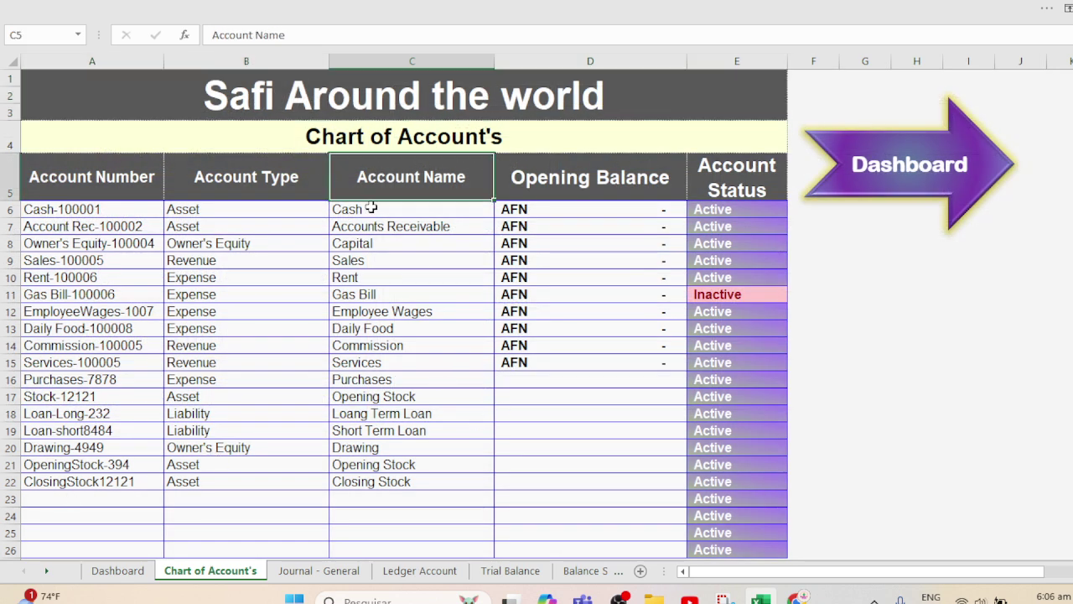
left_click_drag(359, 209, 407, 467)
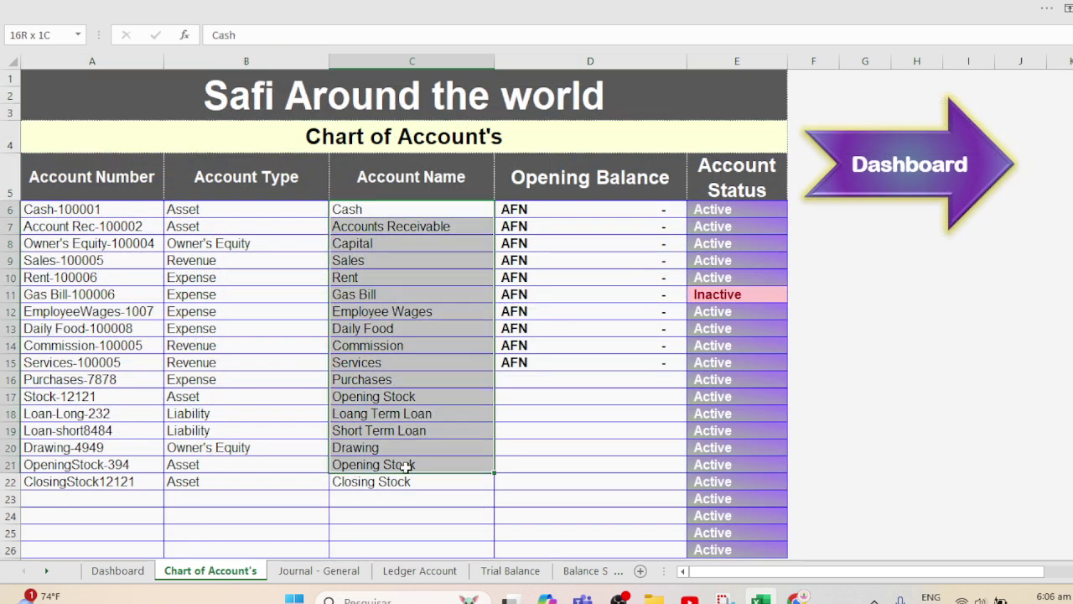
left_click(886, 182)
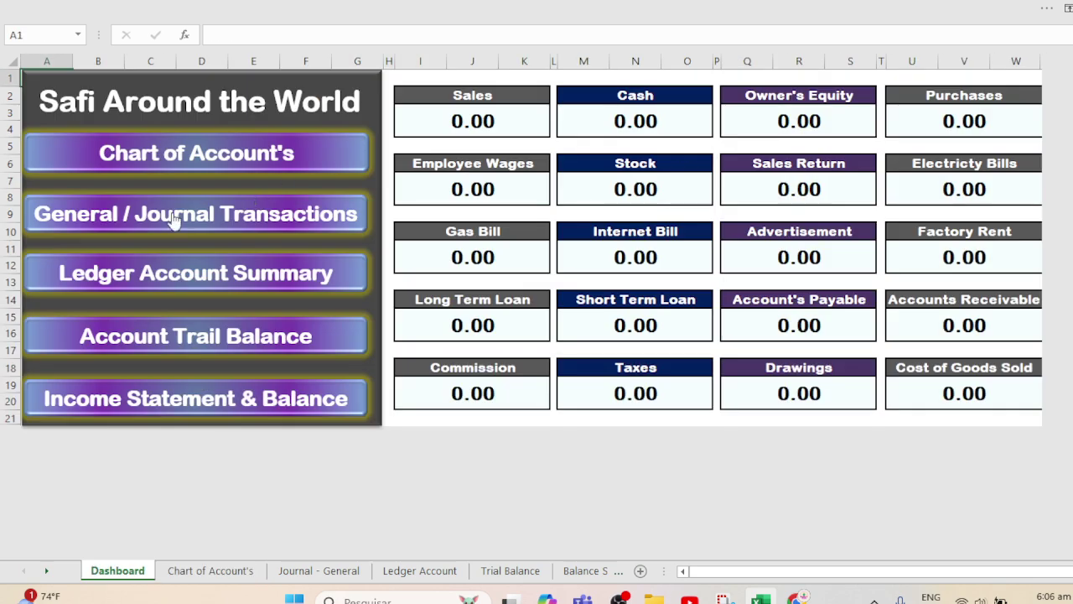
Step: In the first General / Journal Transactions row, enter the transaction date 30/10/2024 and voucher number 11111
left_click(145, 216)
left_click(96, 281)
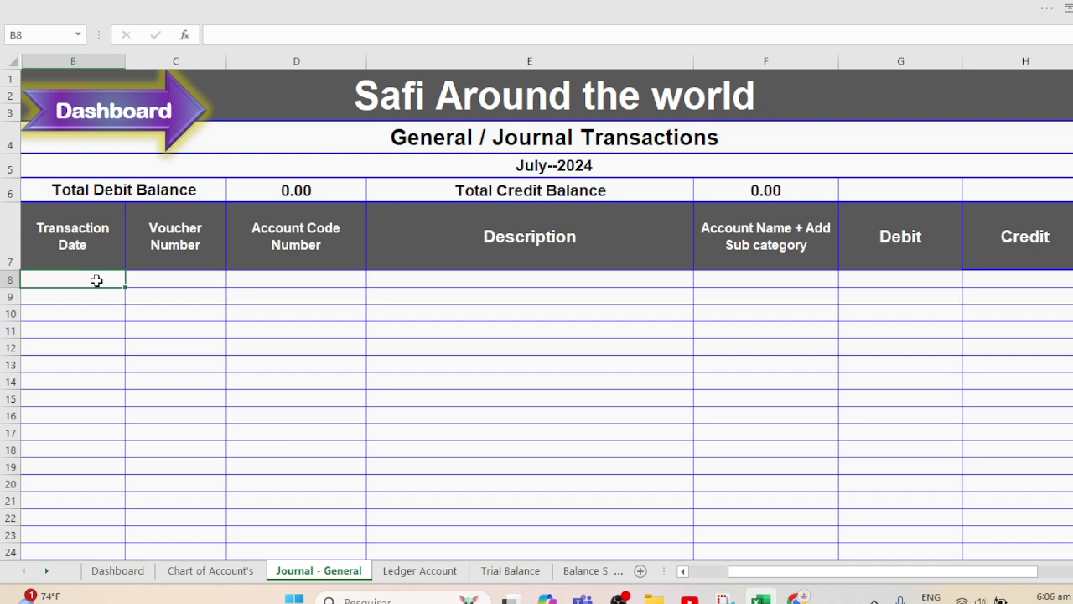
type("30/10/2024")
key("Tab")
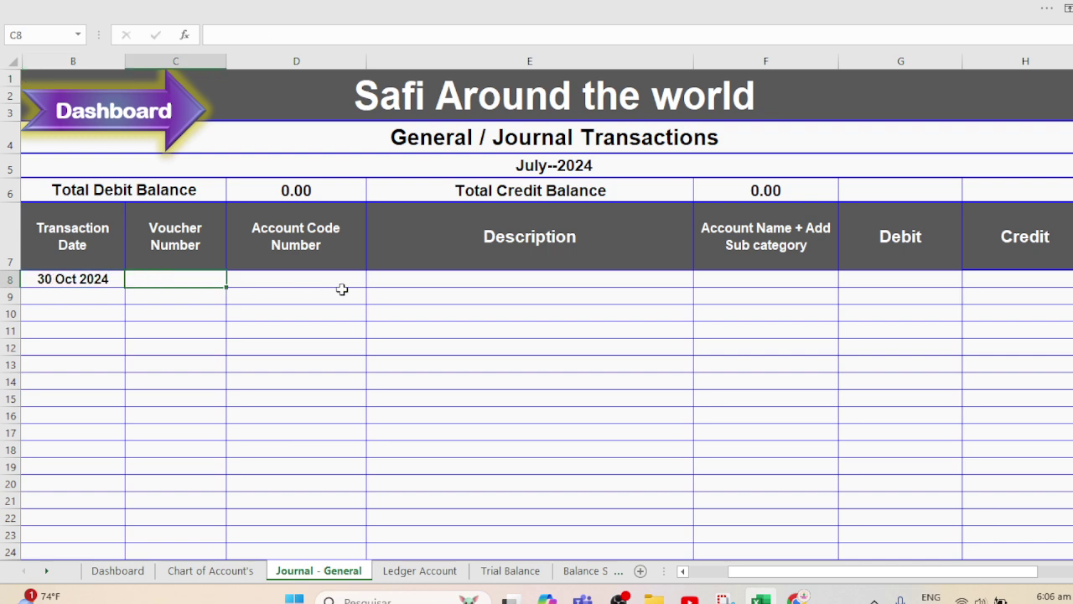
type("11111")
key("Tab")
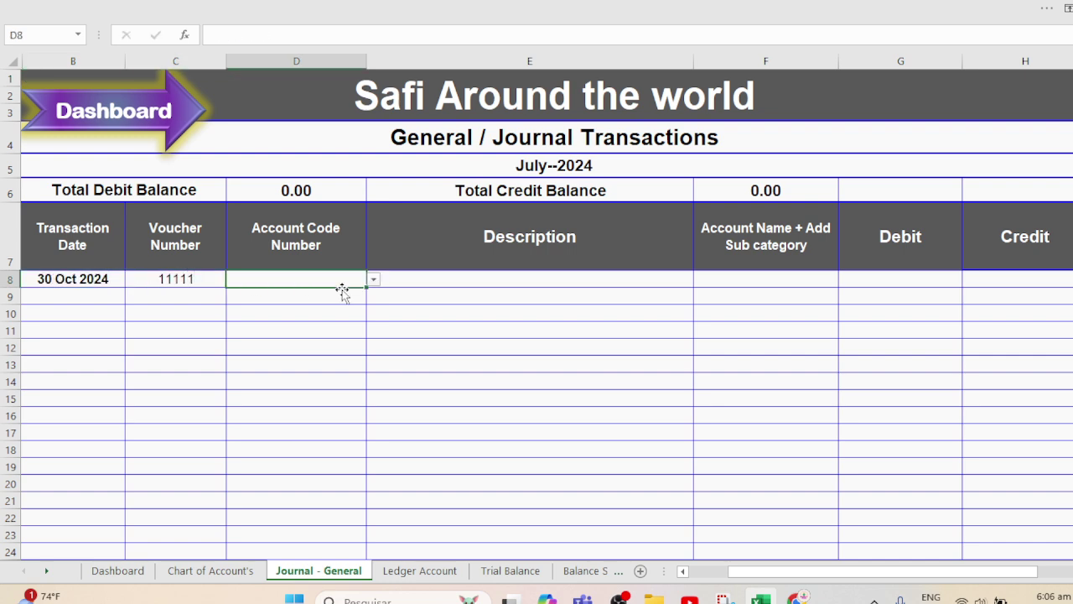
Step: Copy the first journal row's voucher number into the second row
key("Left")
key("ctrl+c")
key("Down")
key("ctrl+v")
left_click(342, 293)
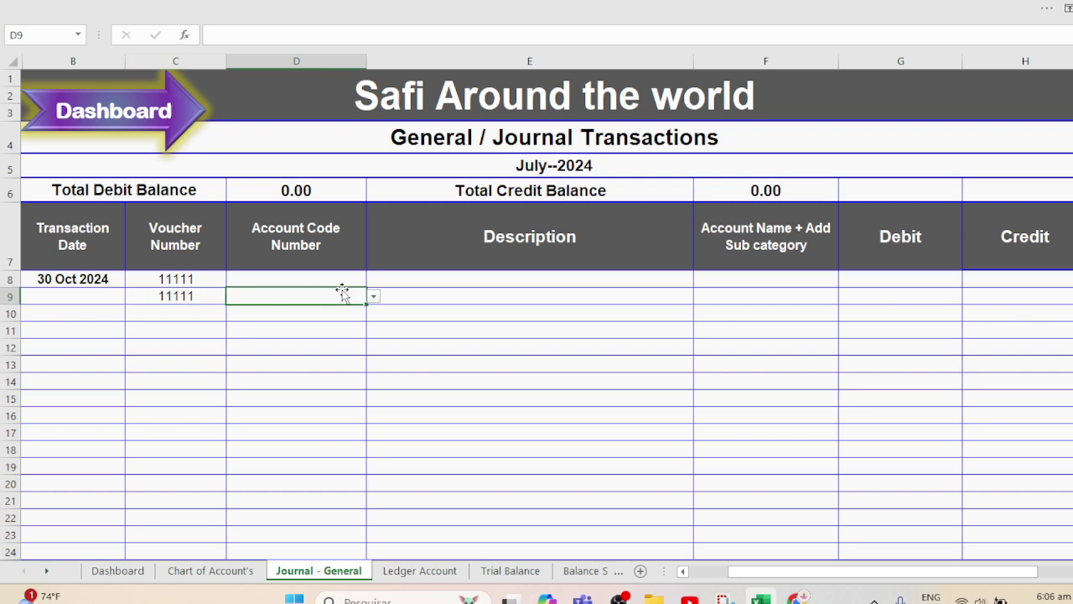
Step: Set the first journal row's account code number to Cash-100001
key("Up")
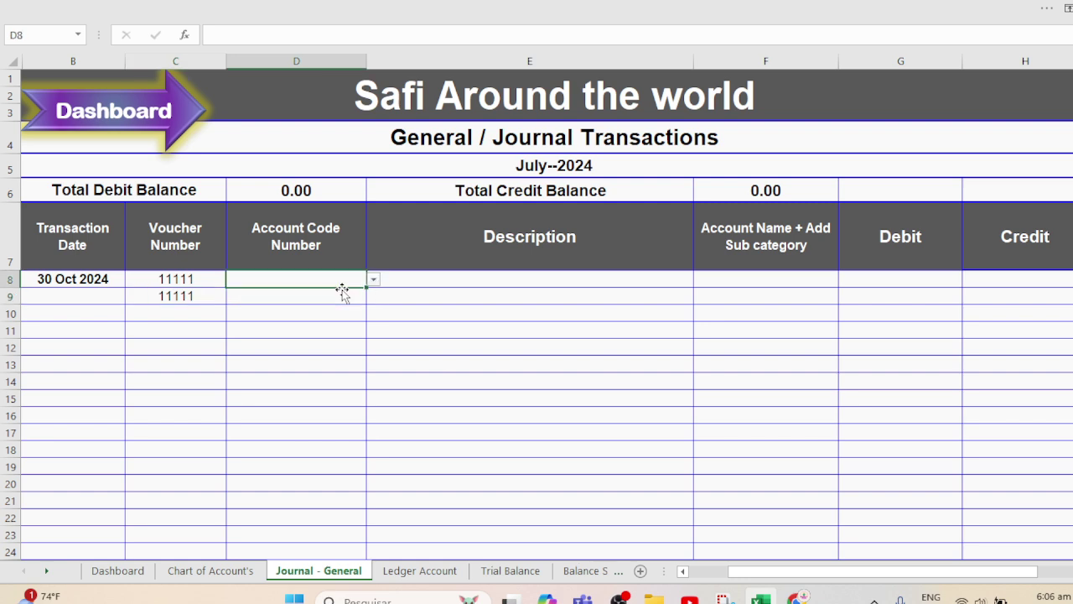
type("C")
left_click(374, 285)
left_click(560, 344)
left_click(374, 279)
left_click_drag(372, 348, 371, 289)
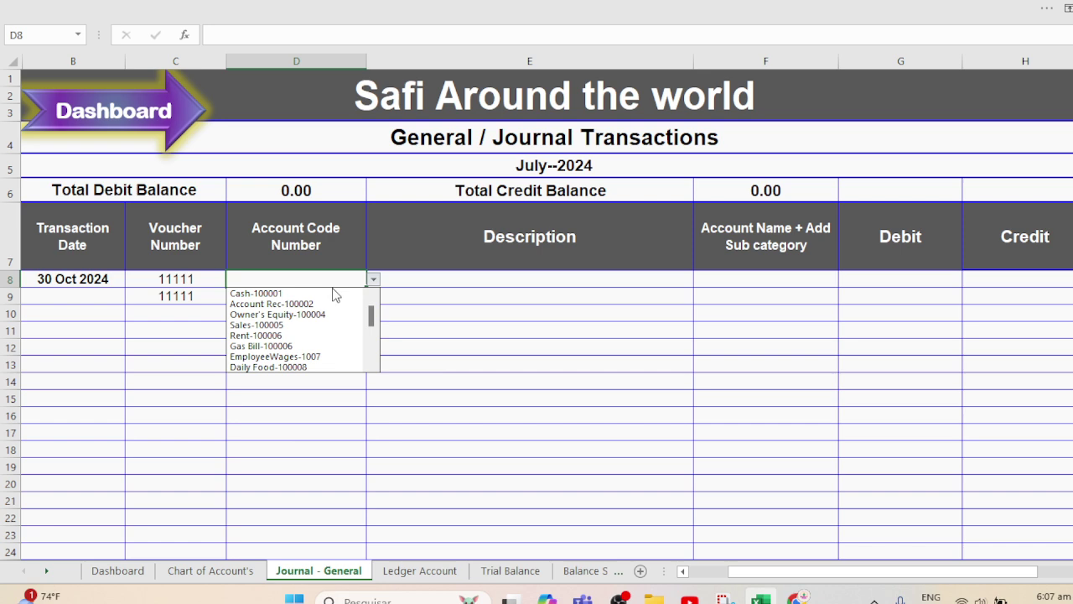
left_click(336, 293)
Step: Enter "Sales Against Product A" as the first journal row's description
left_click(457, 281)
type("sA")
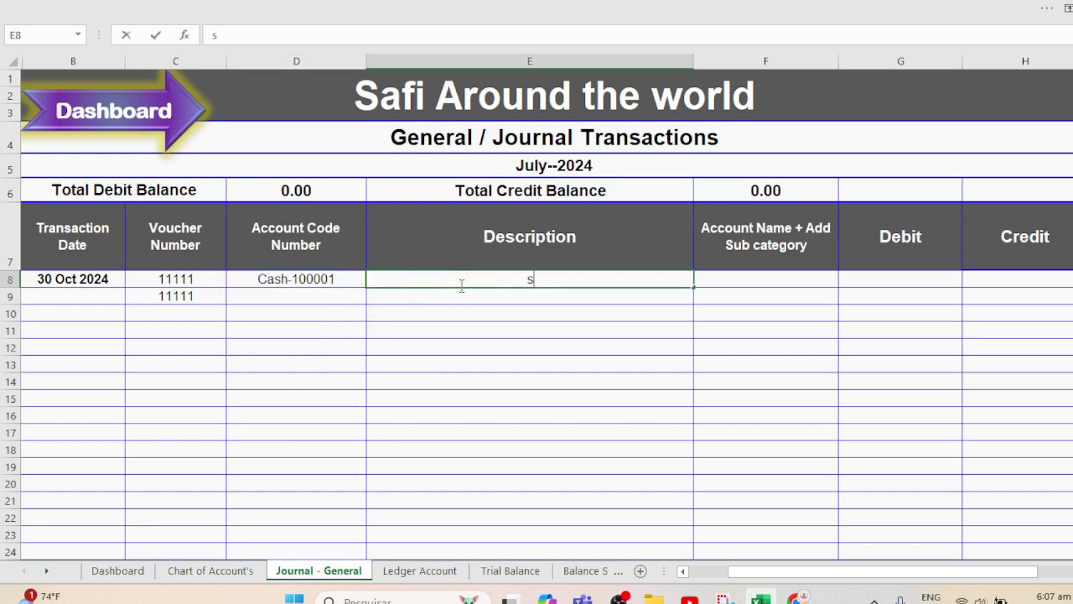
key("BackSpace")
key("BackSpace")
type("Sales Against ")
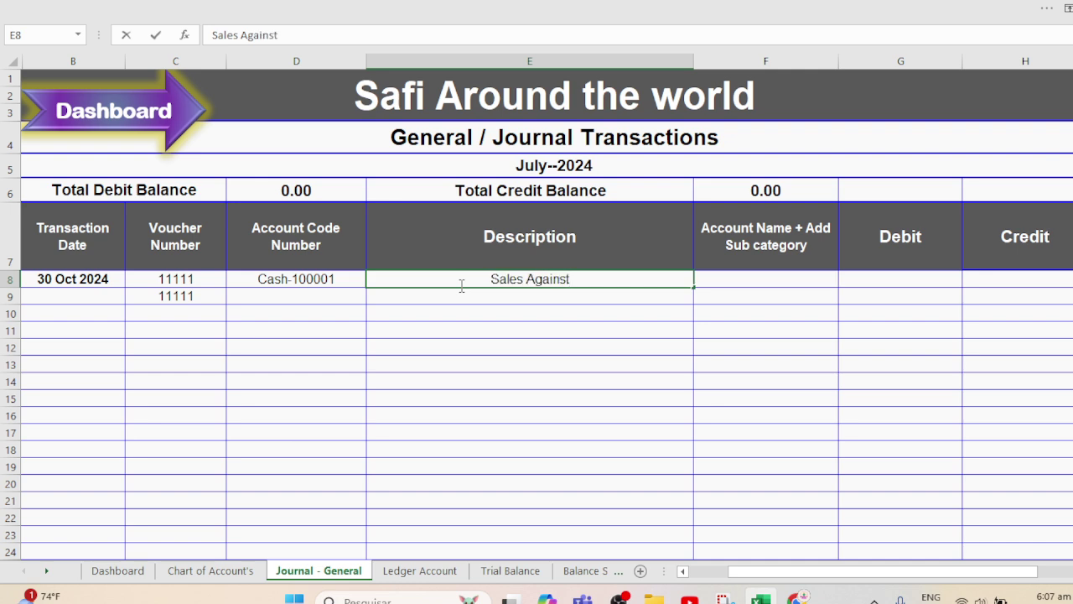
type("Product A")
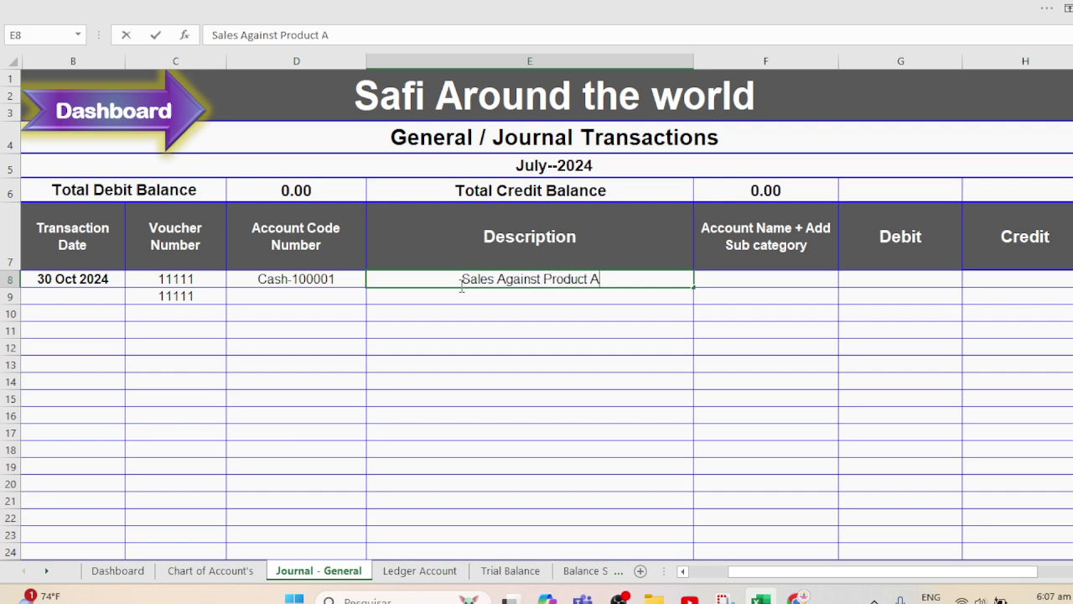
key("Tab")
Step: Choose Cash as the account name in the first journal row
type("cA")
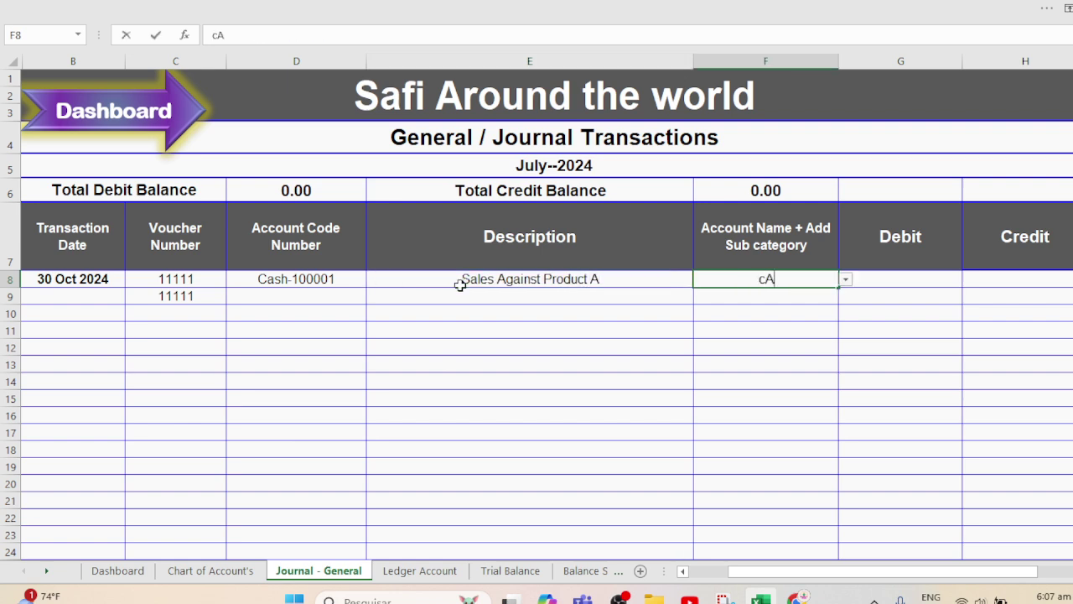
key("BackSpace")
key("BackSpace")
left_click(846, 280)
left_click_drag(843, 346, 845, 280)
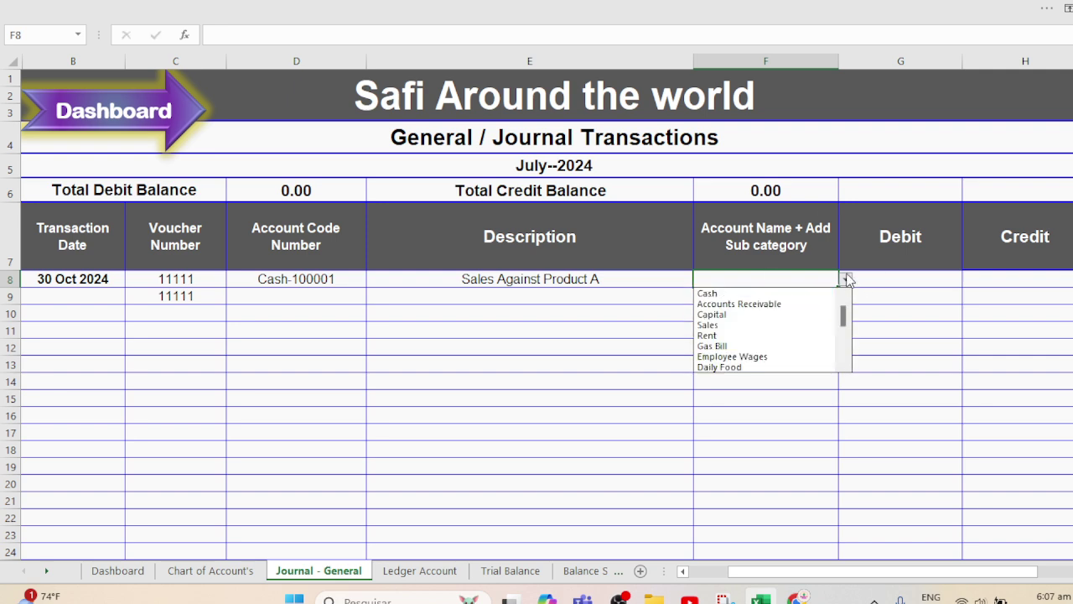
left_click(749, 296)
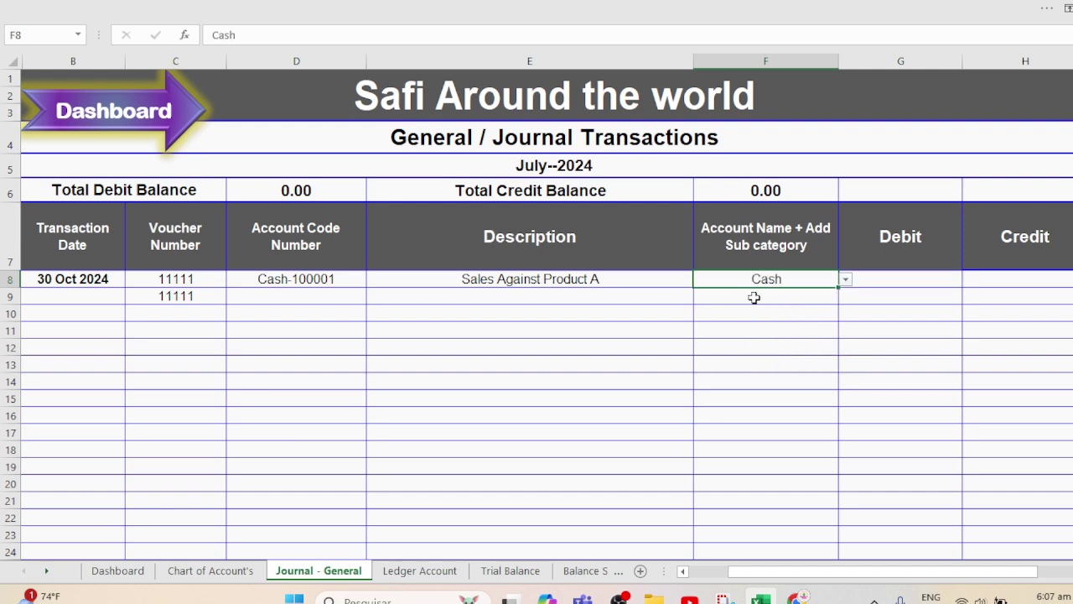
Step: Enter a debit of 10000 and a credit of 0 in the first journal row
left_click(880, 266)
left_click(875, 282)
type("10000")
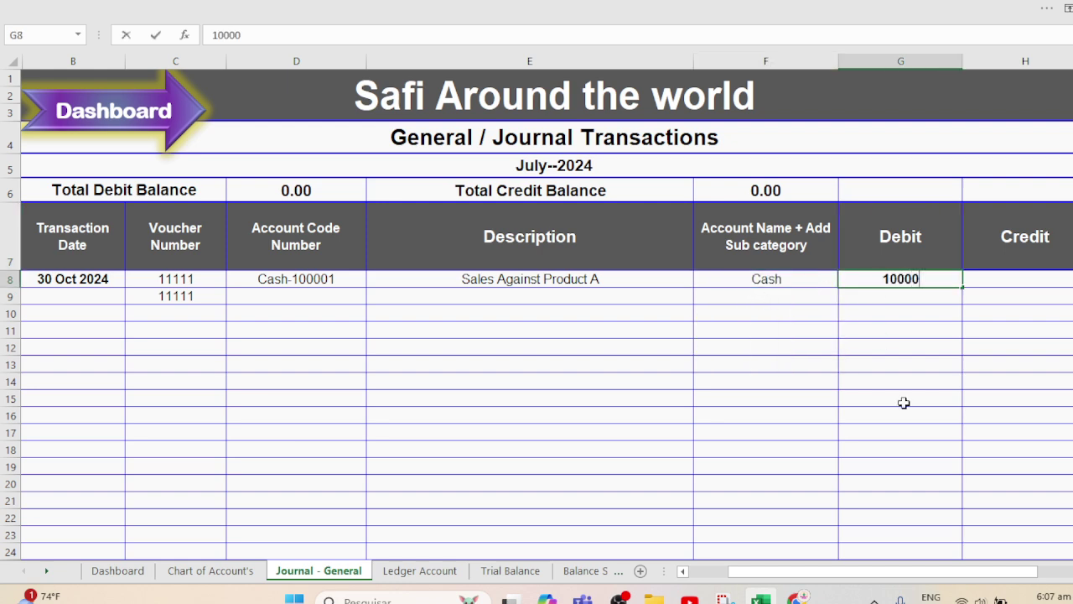
key("Tab")
type("0")
key("Down")
Step: Fill the second journal row with account code Cash-100001 and the description "Sales Against Product A"
key("Left")
key("Left")
key("Left")
key("Left")
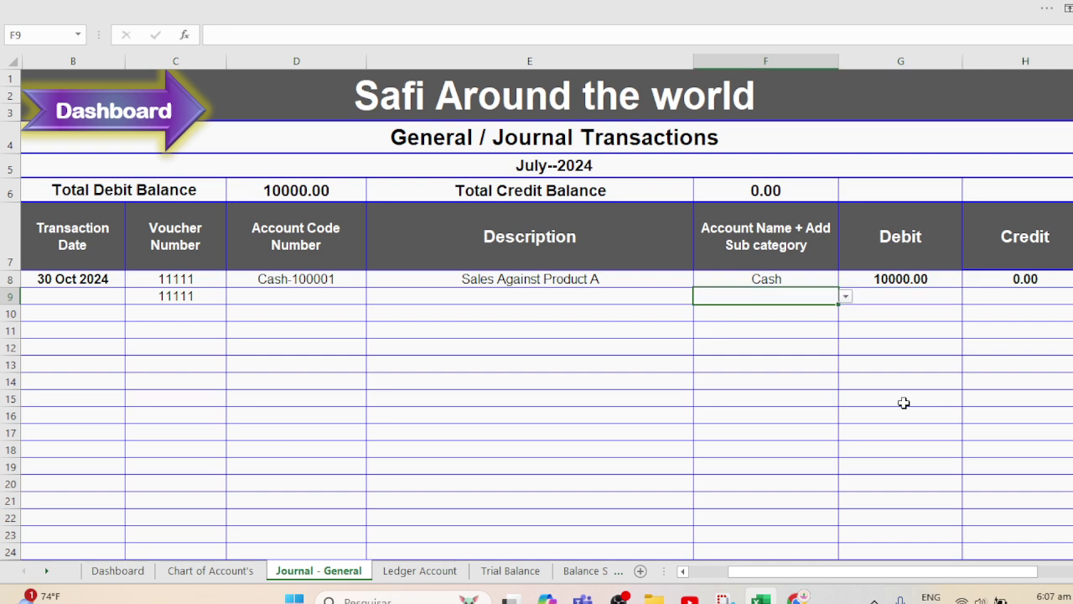
type("Cash-100001")
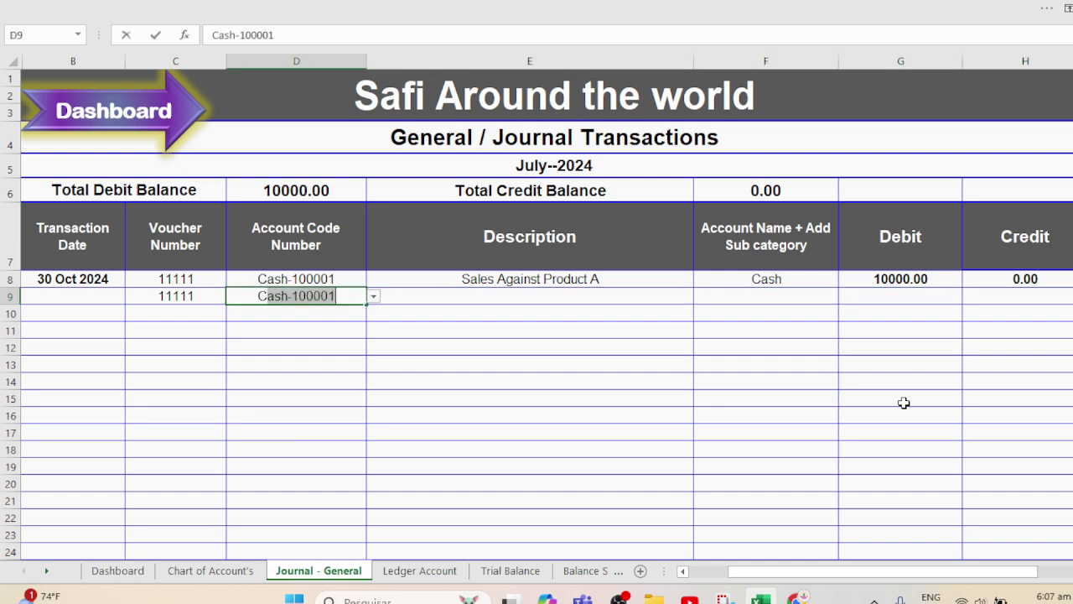
key("Right")
type("Sales Against Product A")
key("Right")
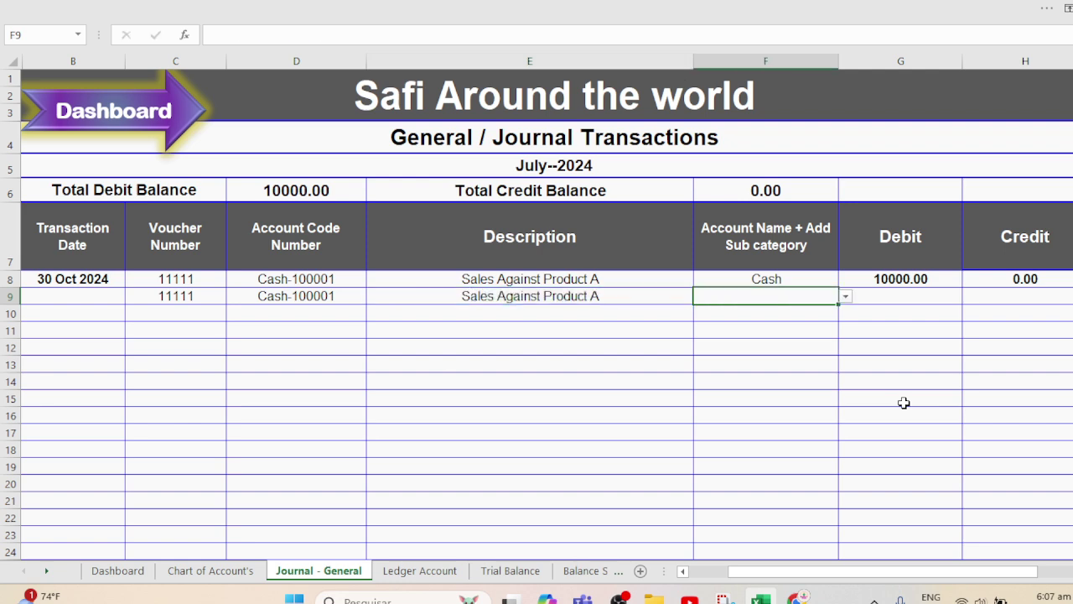
Step: Complete the second journal row with account name Cash, a debit of 0 and a credit of 10000
type("Cash")
key("Right")
type("0")
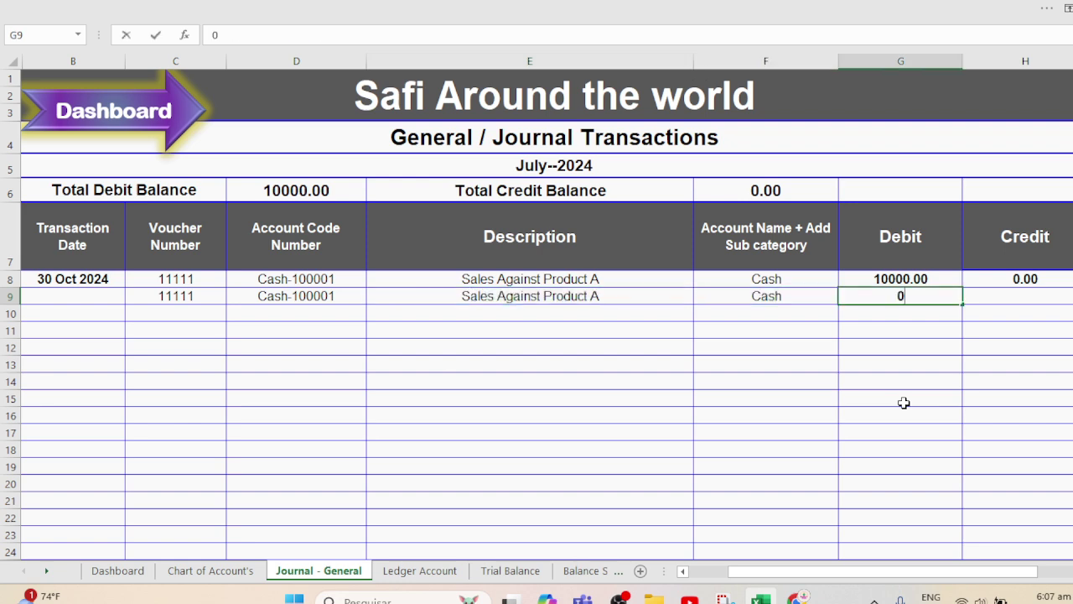
key("Right")
type("10000")
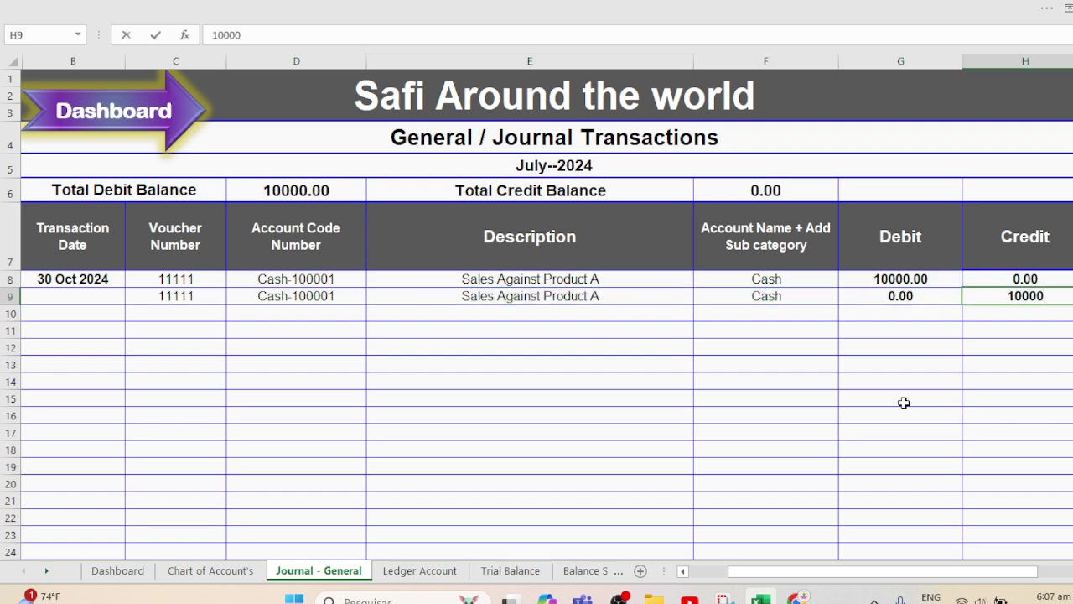
key("Return")
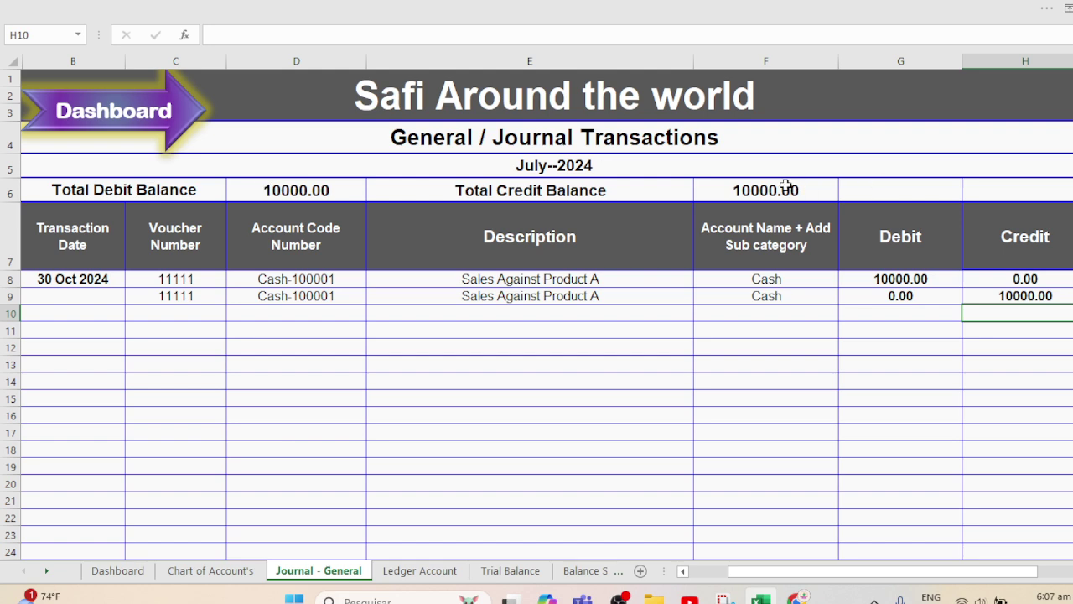
Step: Copy the first journal row's transaction date into the second row
left_click(65, 283)
key("ctrl+c")
key("Down")
key("ctrl+v")
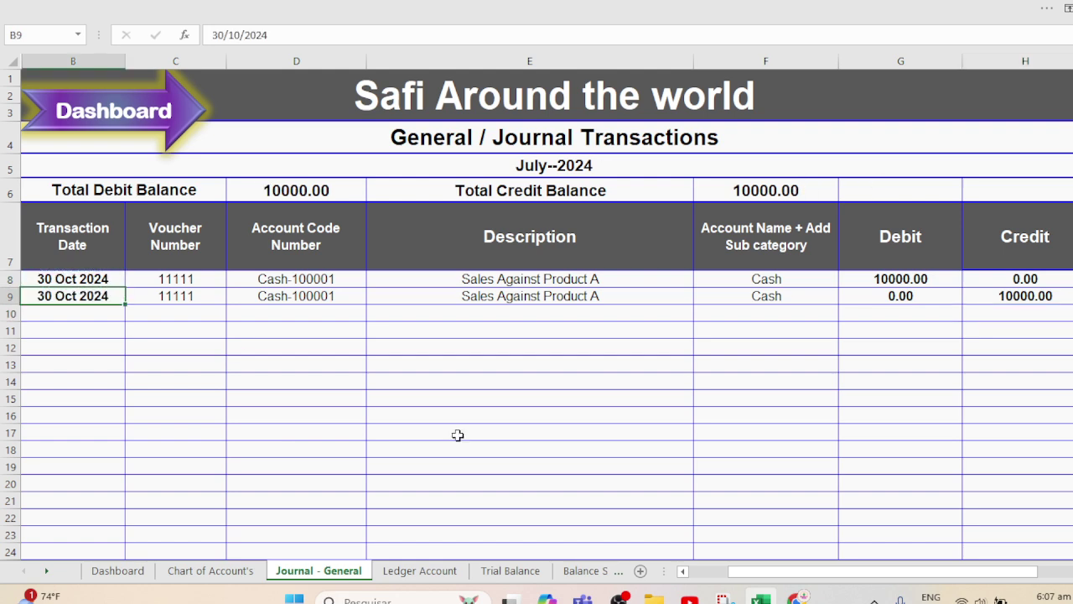
Step: Review the entries across the second journal row, from the transaction date to the credit amount
key("Right")
key("Right")
key("Right")
key("Right")
key("Right")
key("Right")
key("Left")
key("Left")
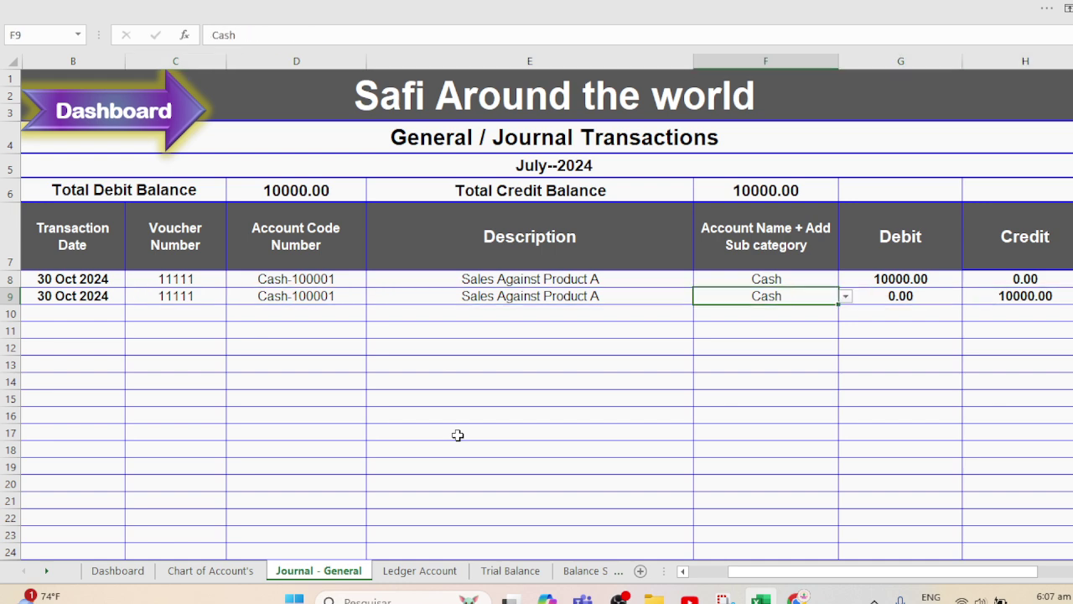
key("Left")
key("Left")
key("Left")
key("Left")
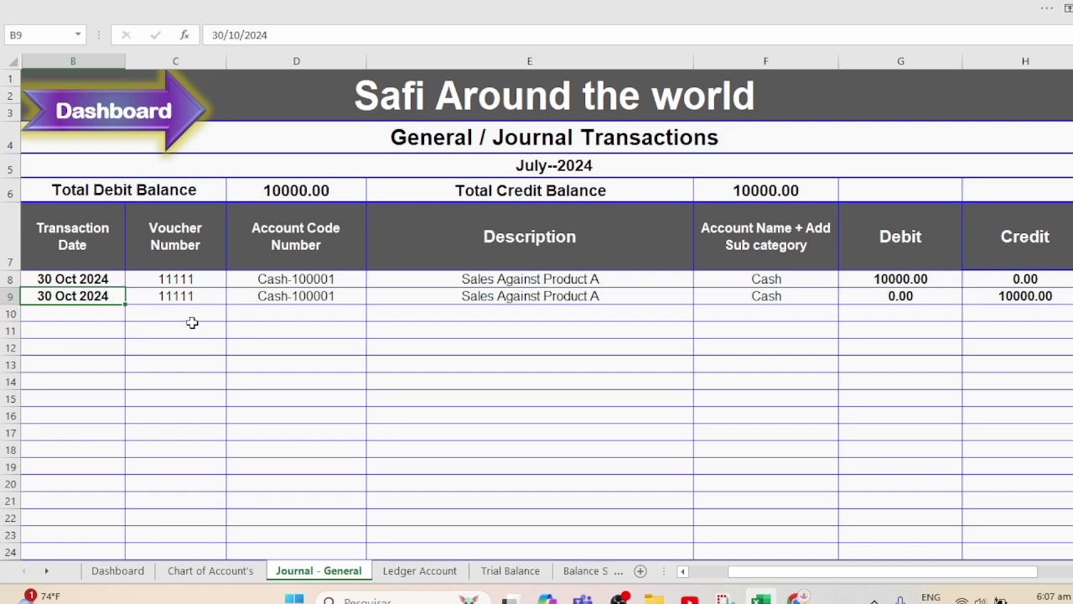
Step: Fill the transaction dates down from row 9 to row 14 and enter voucher number 222222 in rows 10 and 11
left_click_drag(124, 306, 125, 387)
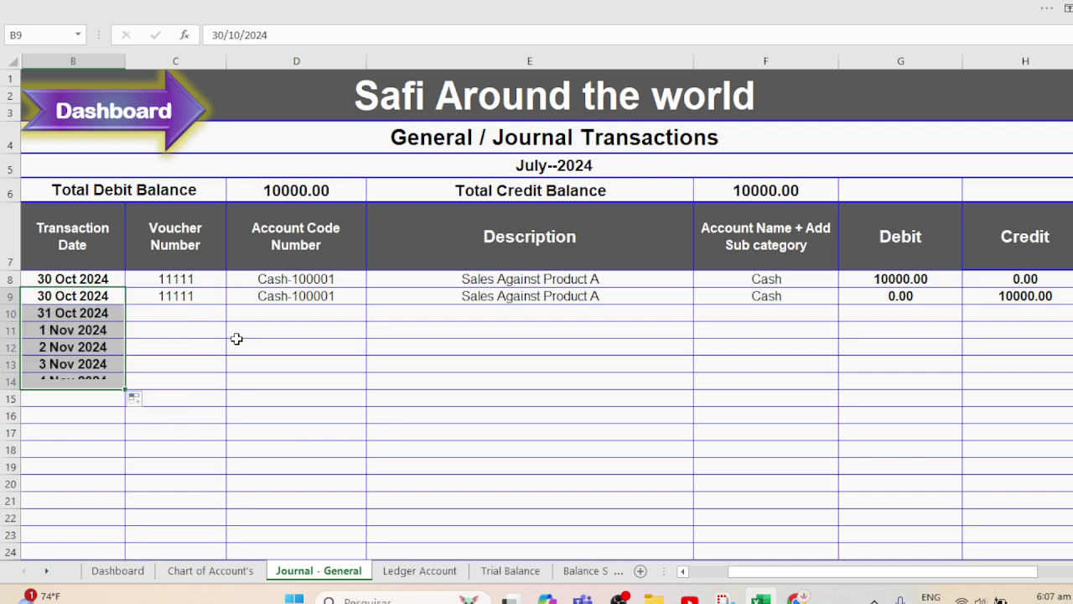
left_click(187, 317)
type("222222")
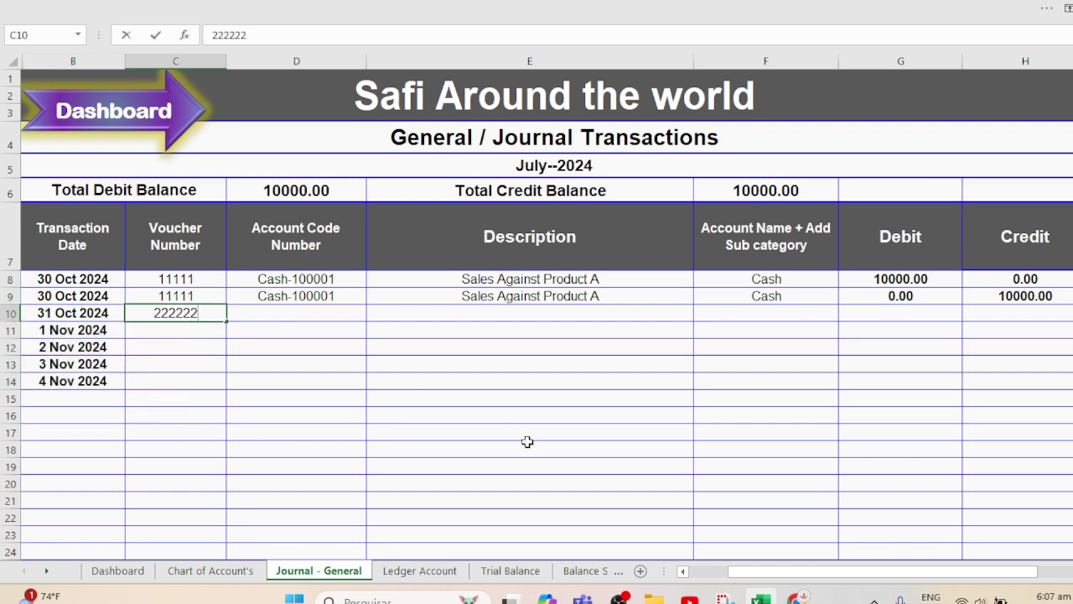
key("Return")
key("Up")
key("ctrl+c")
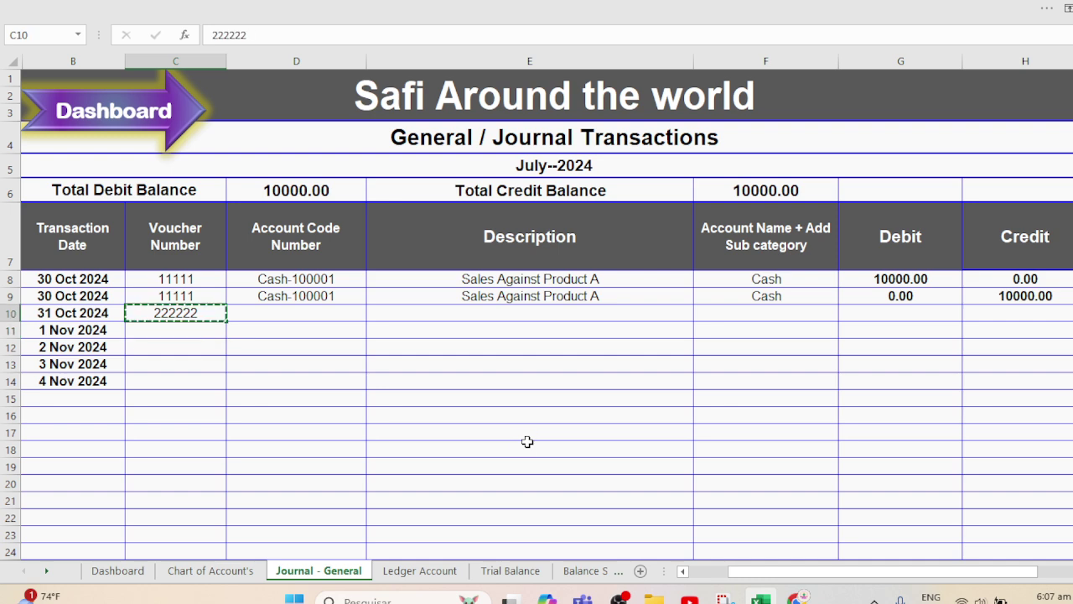
key("Down")
key("ctrl+v")
Step: Choose EmployeeWages-1007 as the account code for the 31 Oct 2024 journal row
key("Tab")
key("Up")
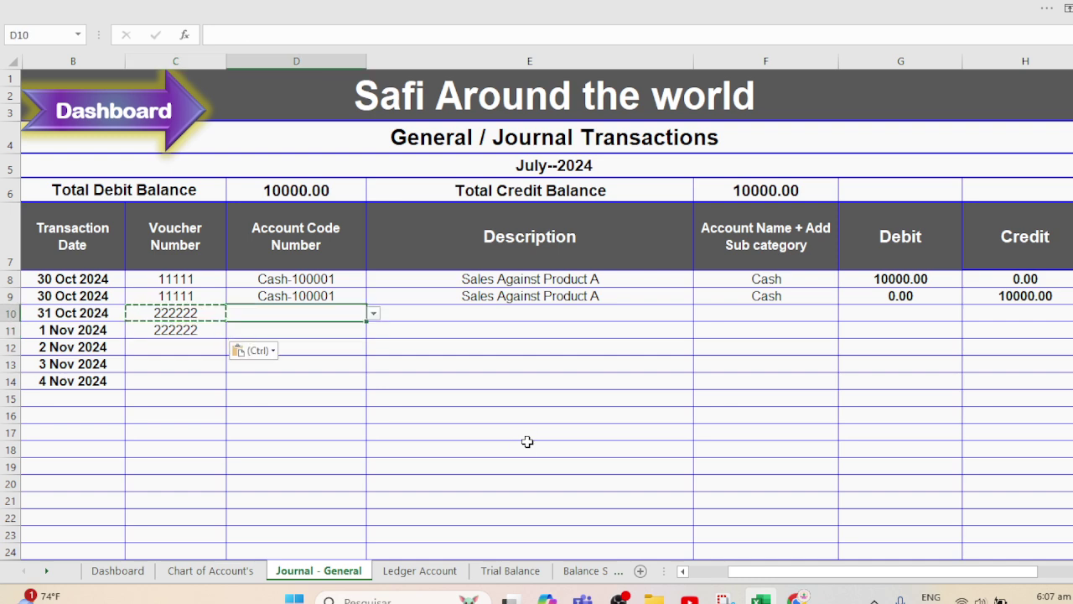
left_click(373, 314)
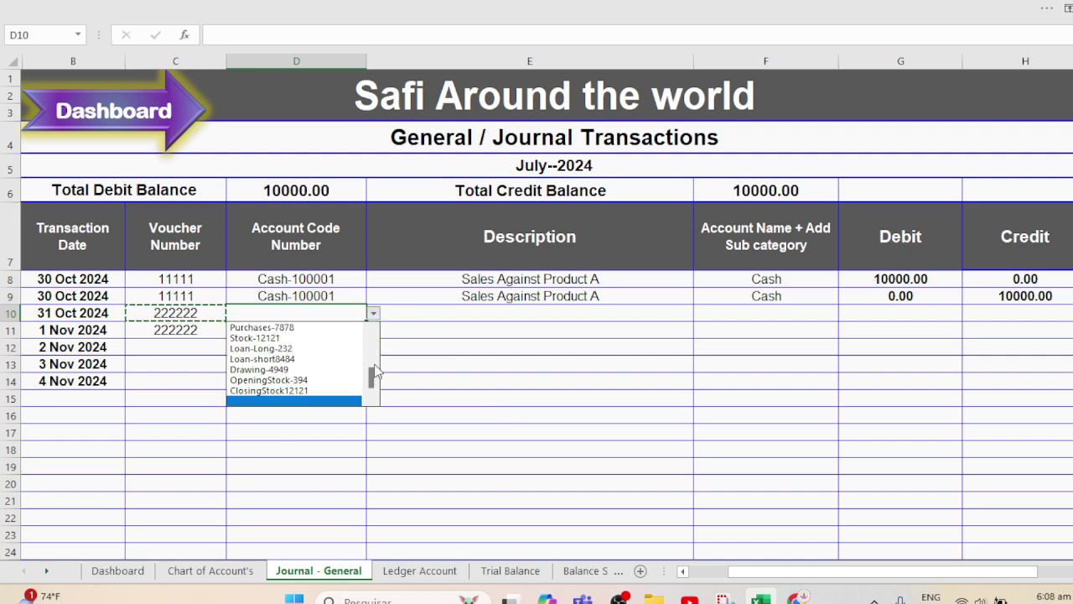
left_click_drag(374, 379, 374, 345)
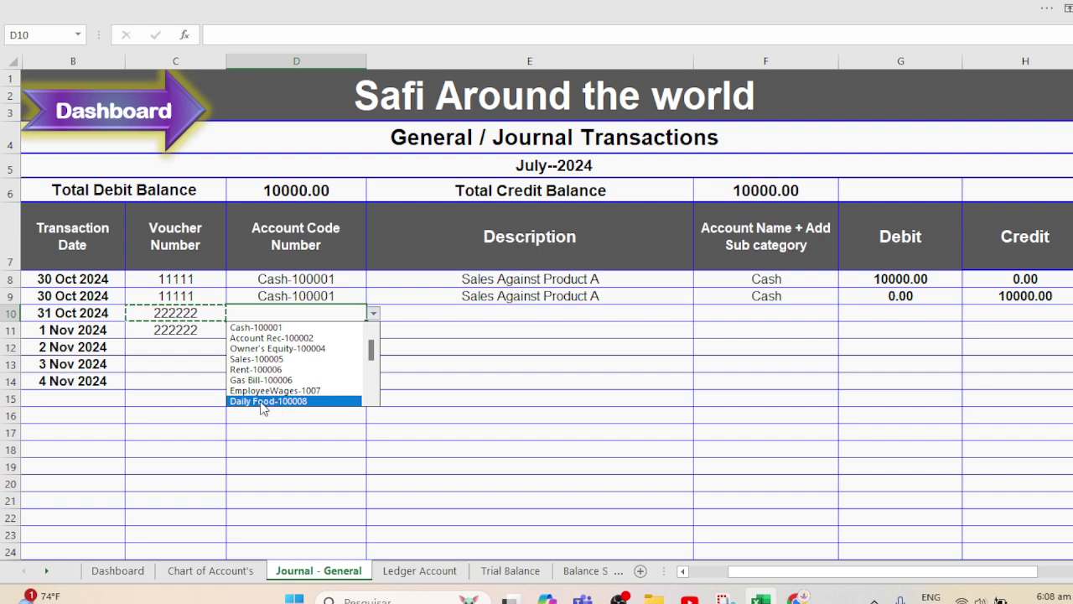
left_click(261, 392)
Step: Enter "Payment against Employee Wages" as the description in the 31 Oct 2024 journal row
left_click(434, 312)
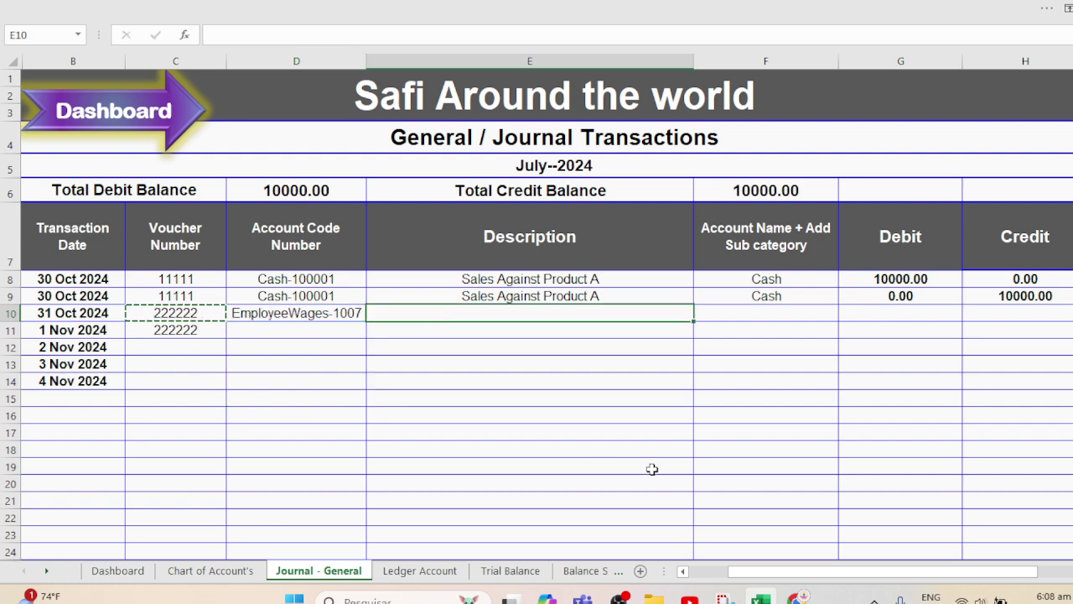
type("pA")
key("BackSpace")
key("BackSpace")
type("P")
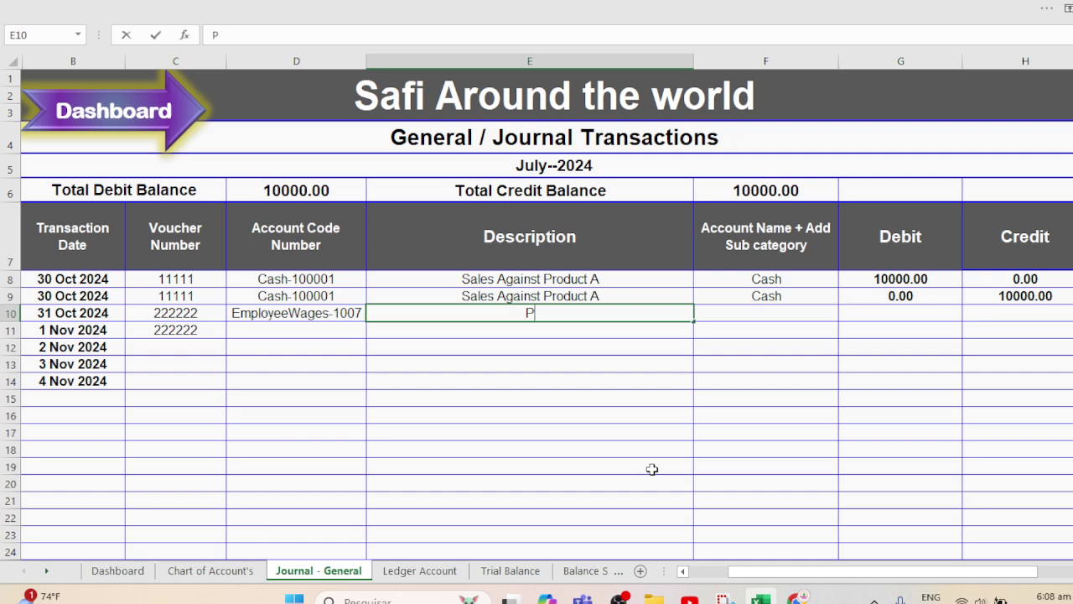
type("ayment aga")
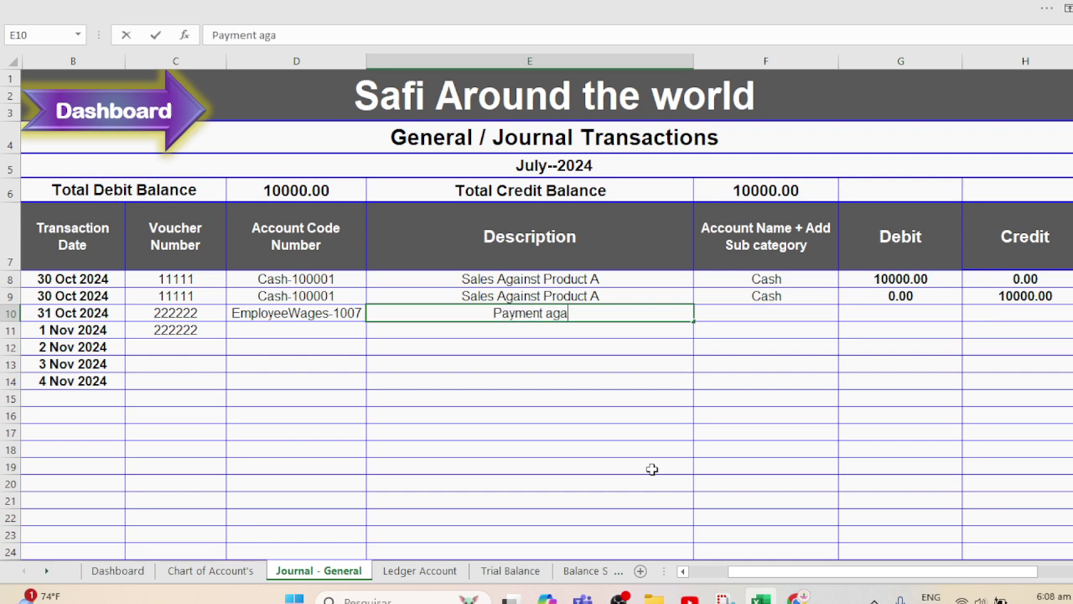
type("inst Empl")
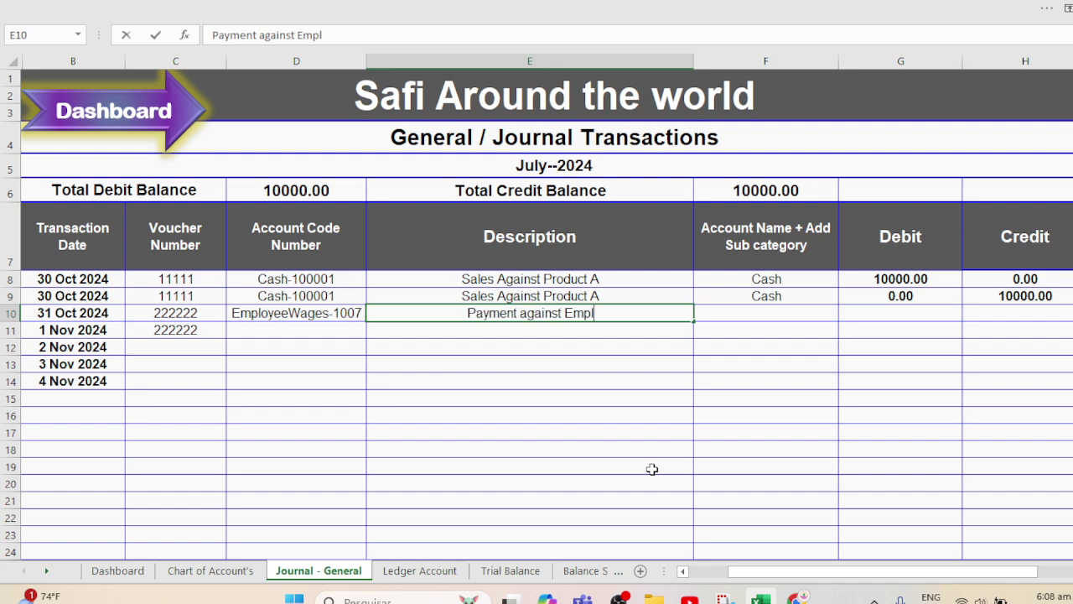
type("oyee Wages")
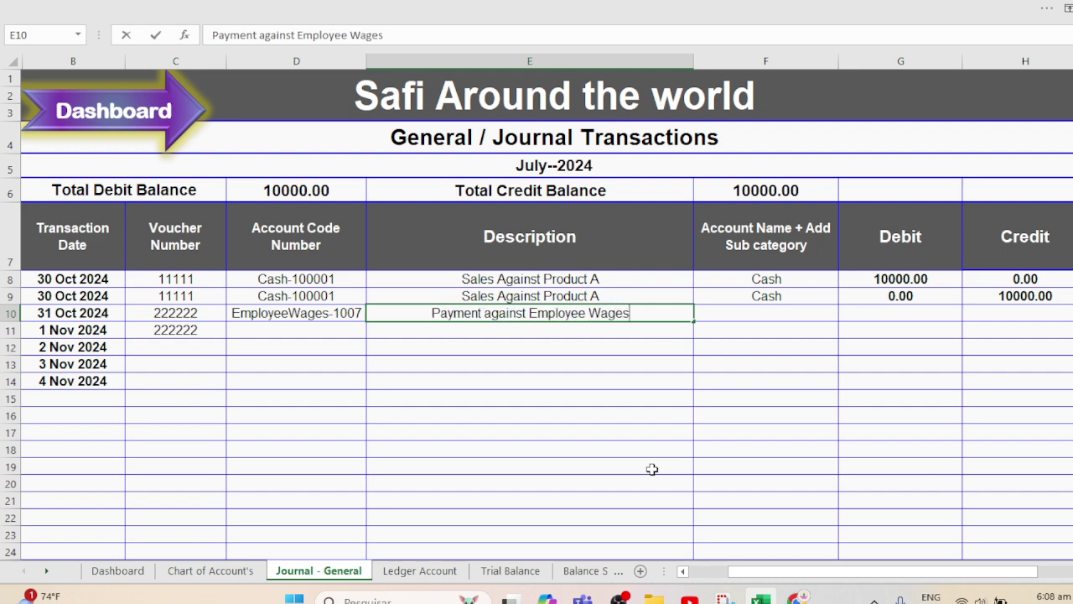
Step: Set the account name of the 31 Oct 2024 journal row to Cash
key("Tab")
type("Cash")
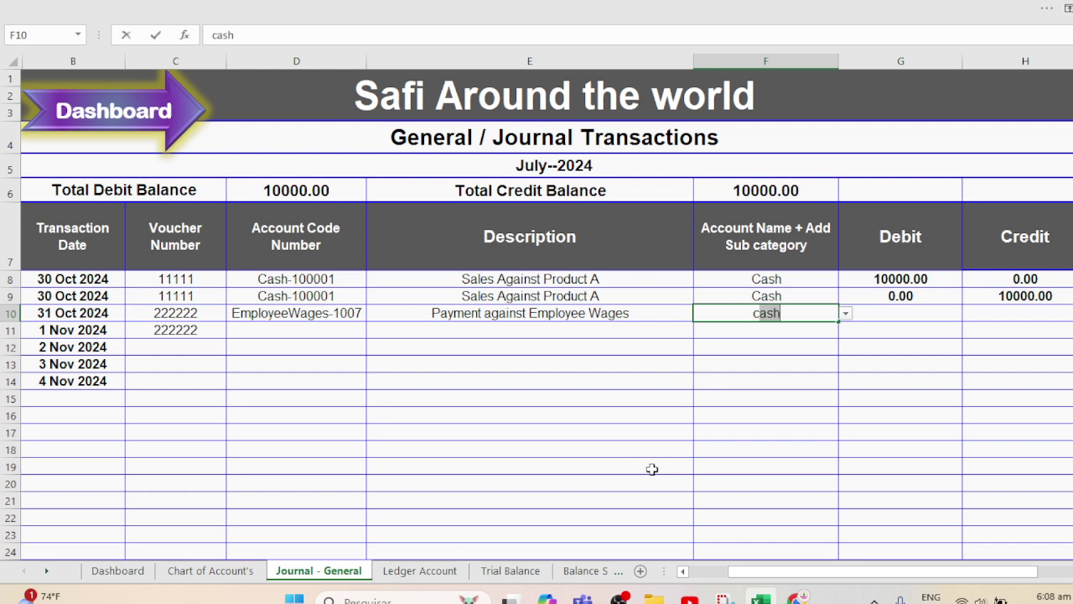
key("Return")
key("Up")
key("Right")
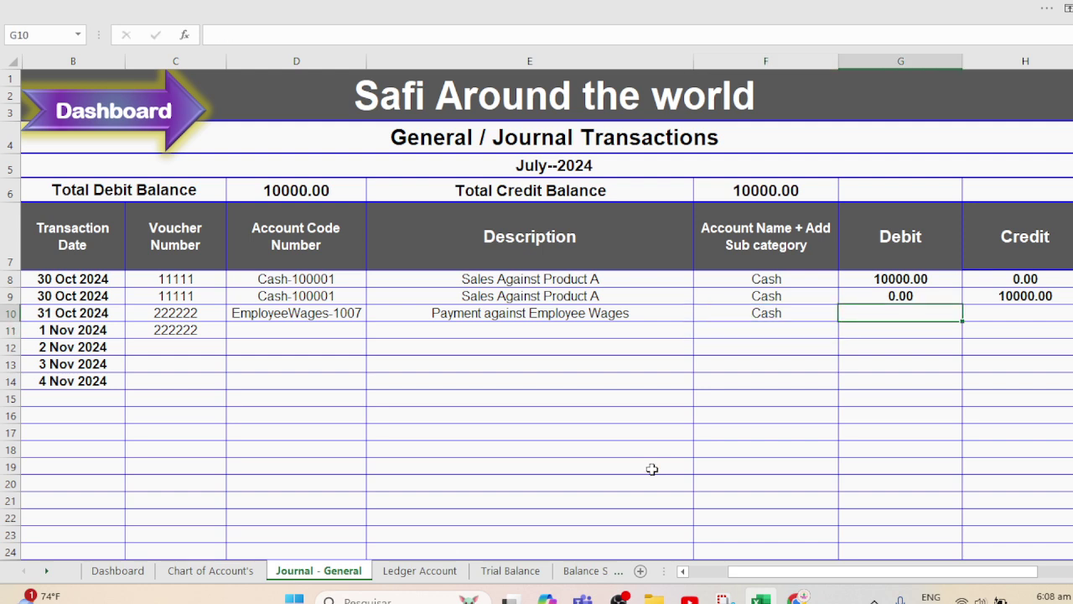
Step: Copy the employee wages description and account code from row 10 into the 1 Nov 2024 journal row
key("Left")
key("Left")
key("ctrl+c")
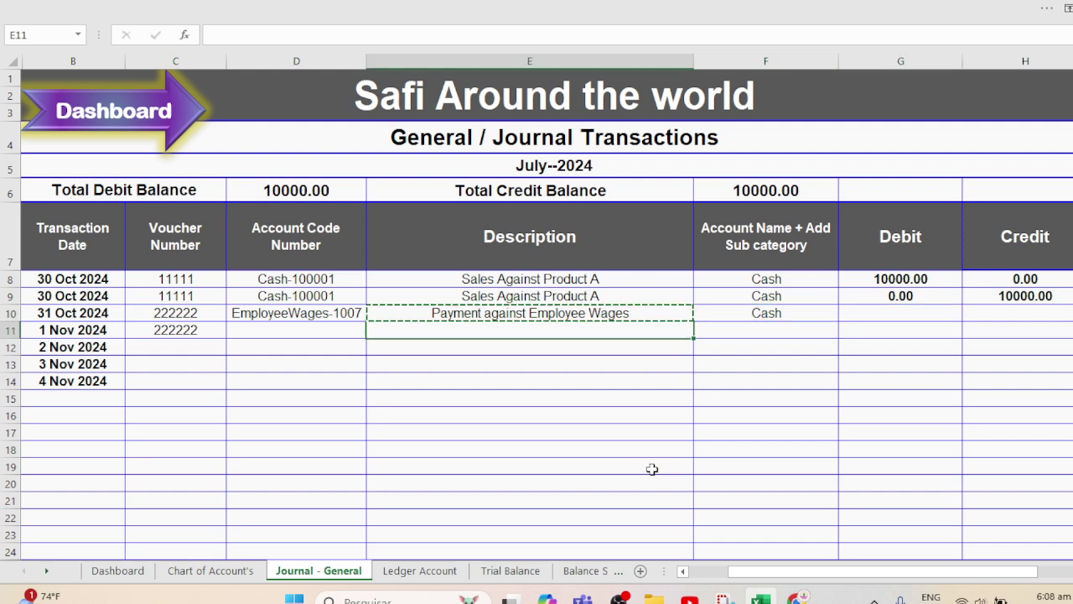
key("Down")
key("Return")
key("Left")
key("ctrl+d")
Step: Set the account name of the 1 Nov 2024 journal row to Cash
key("Right")
key("Right")
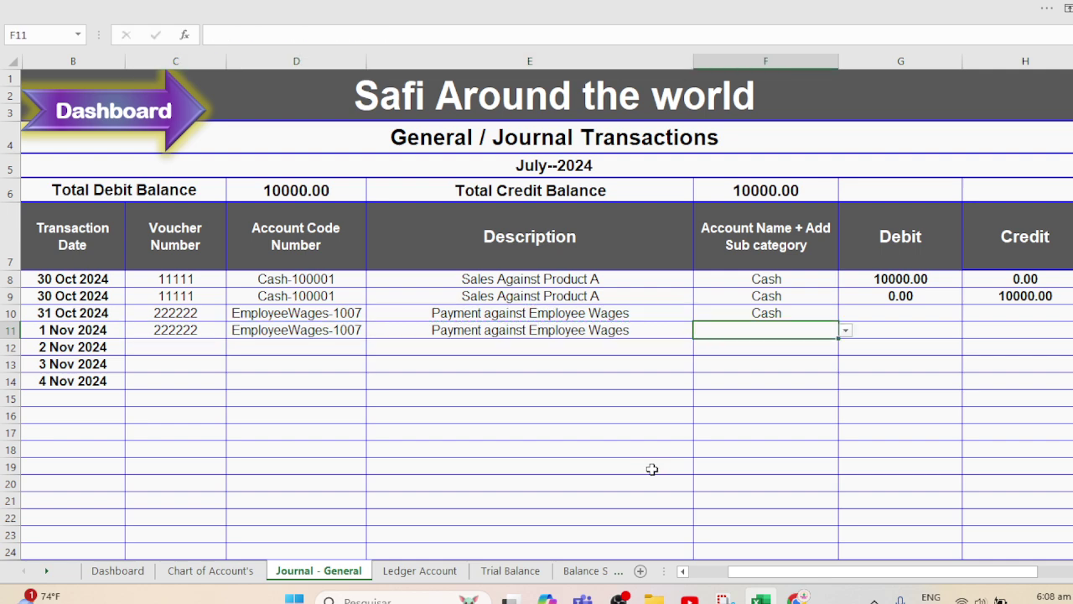
type("c")
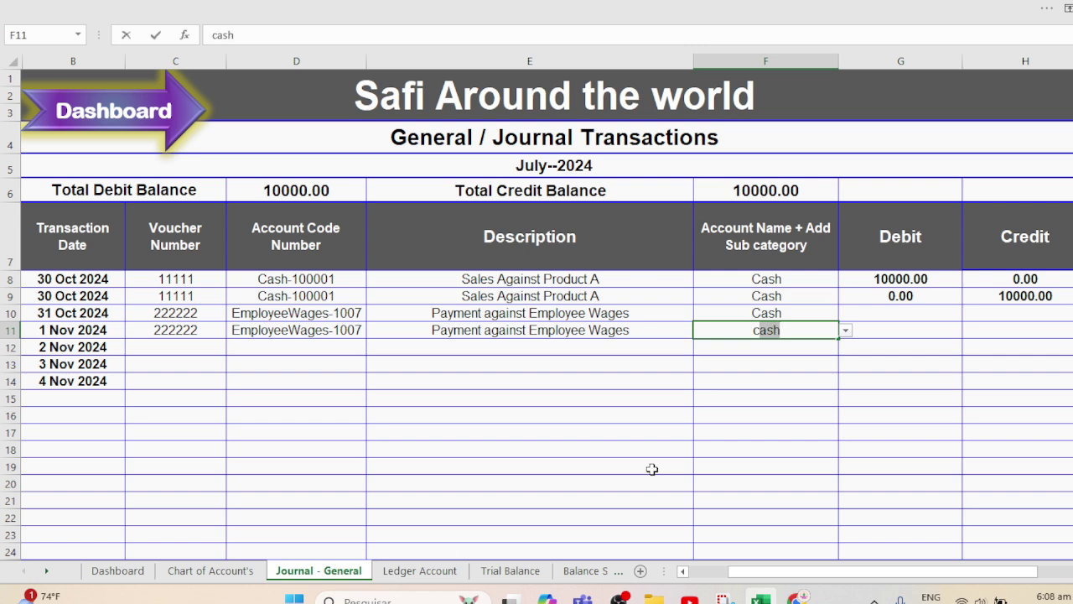
key("Return")
key("Up")
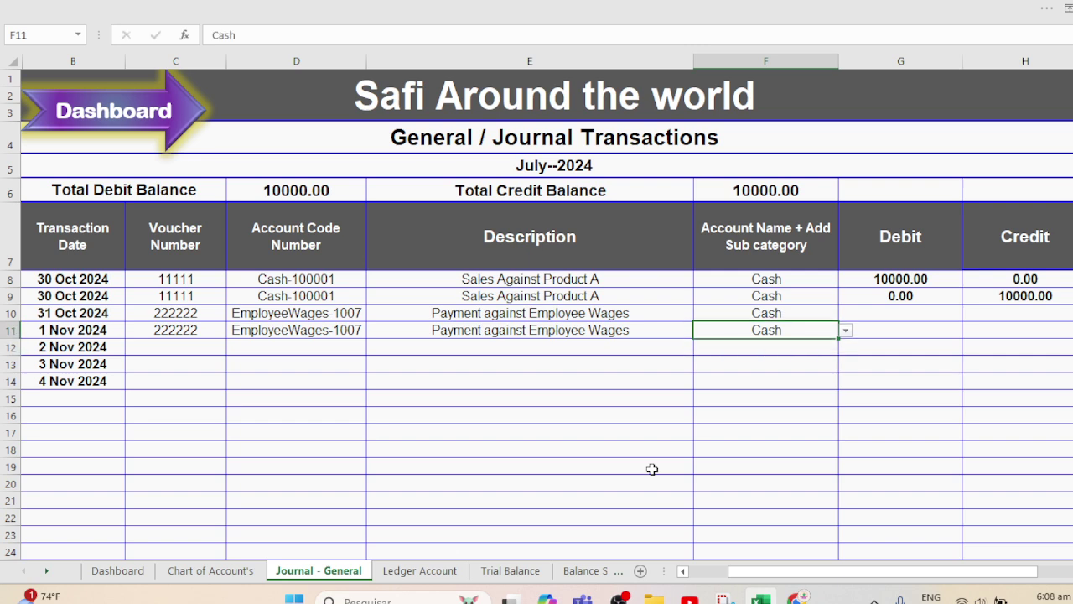
Step: Enter a debit of 6000 and a credit of 0 in the 31 Oct 2024 wages row
key("Right")
key("Up")
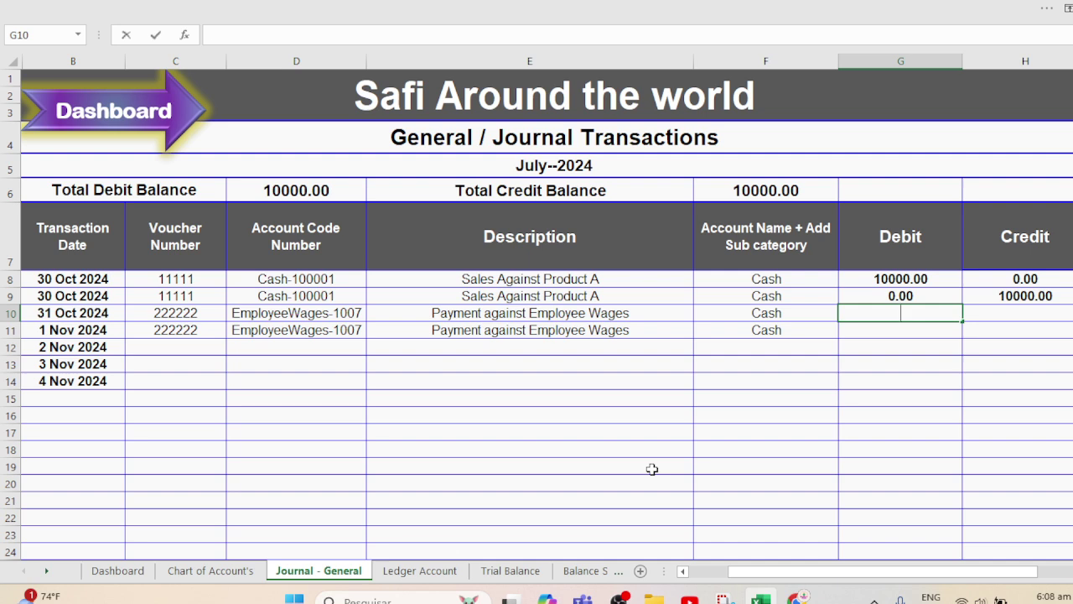
type("6000")
key("Right")
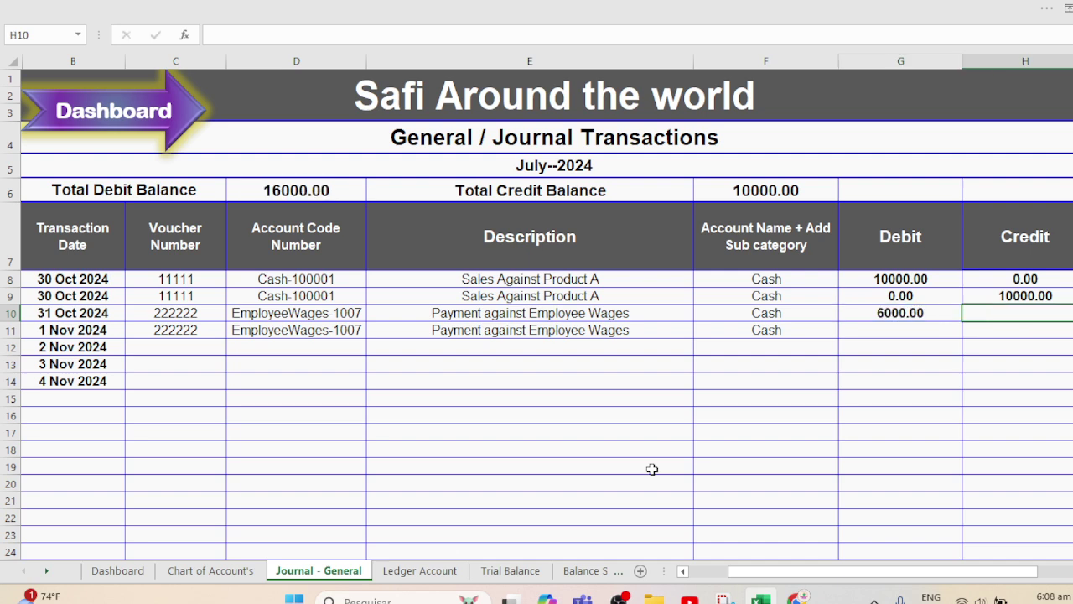
type("0")
key("Return")
Step: Enter a debit of 0 and a credit of 6000 in the 1 Nov 2024 wages row
type("0")
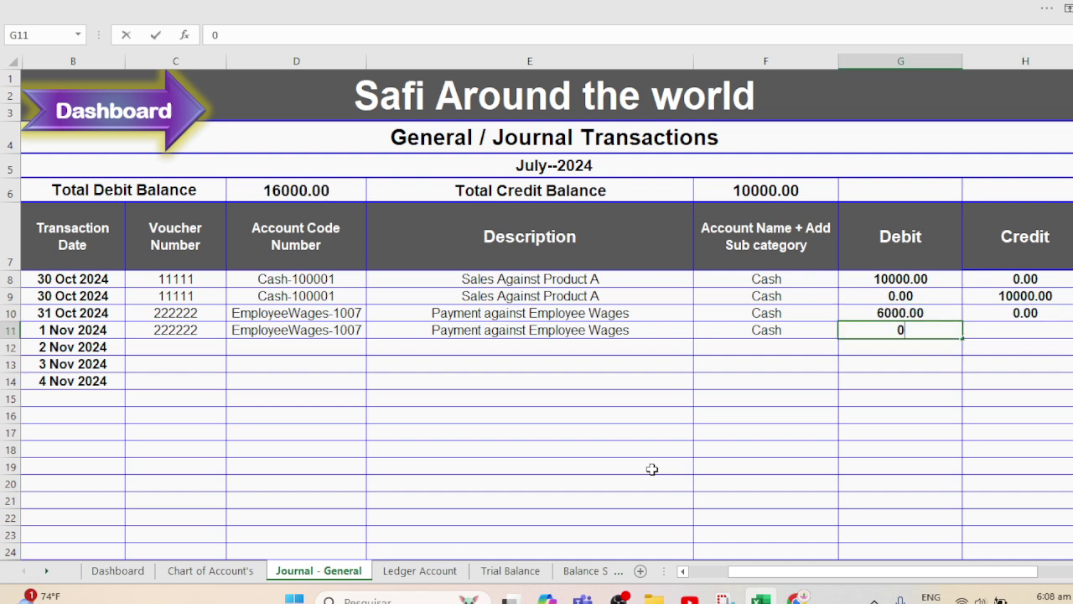
key("Right")
type("6000")
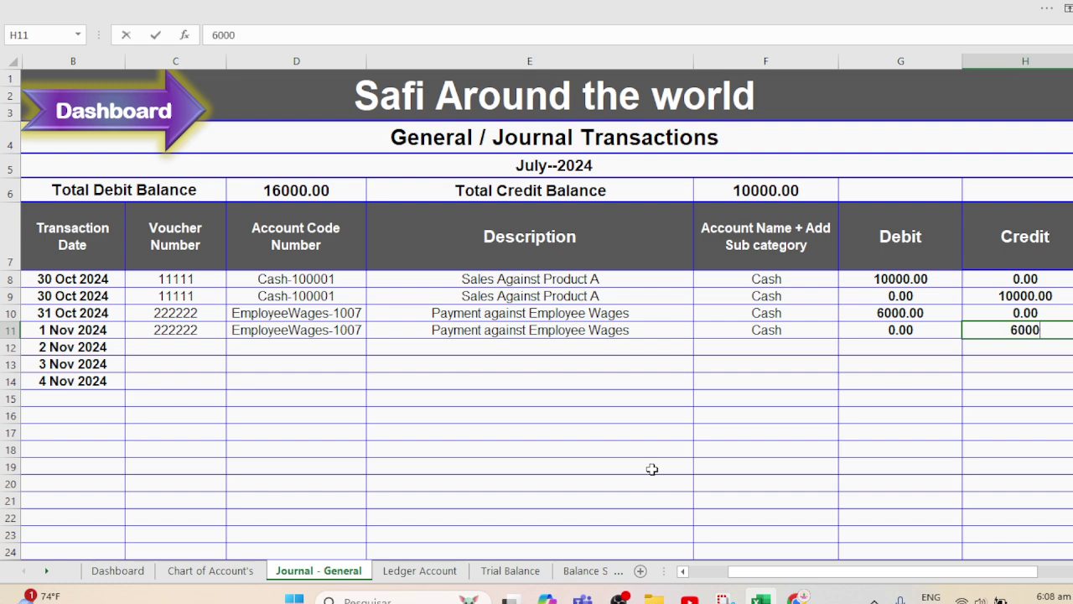
key("Return")
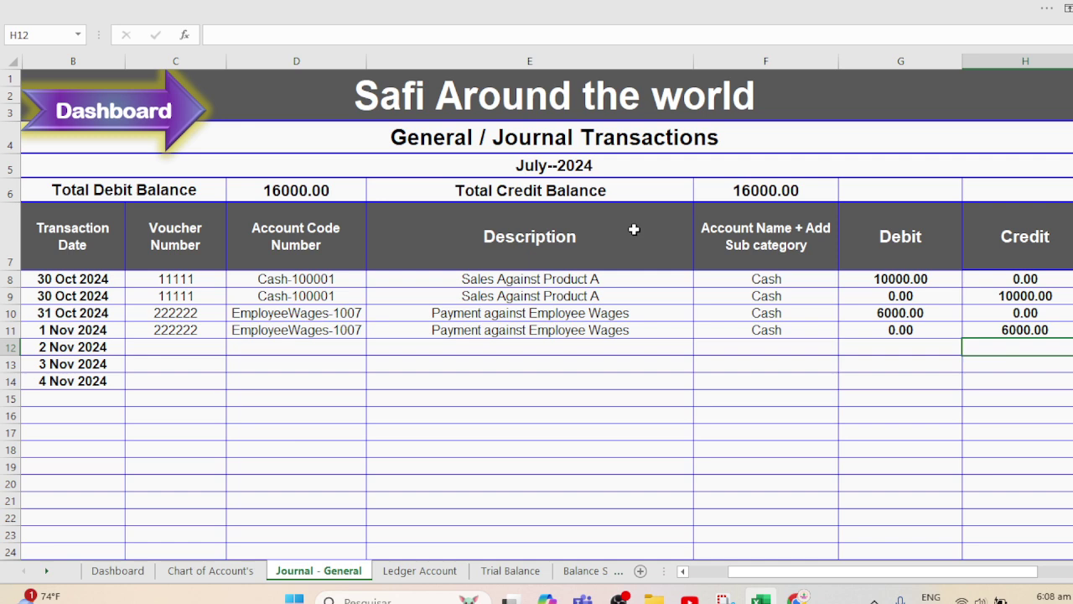
Step: Check the total debit balance against the total credit balance above the journal entries
left_click(312, 189)
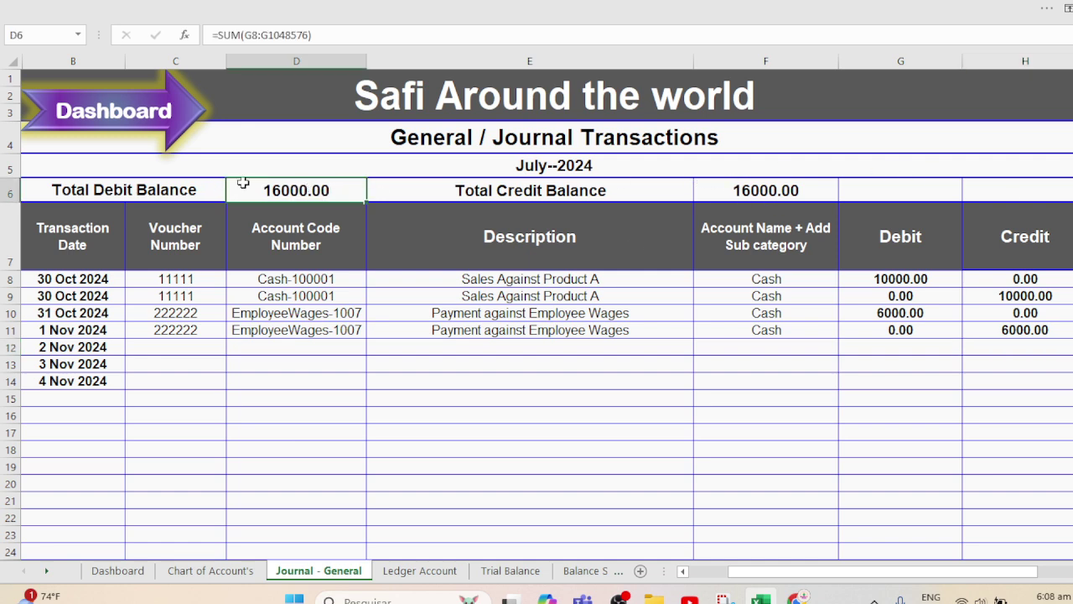
left_click(788, 208)
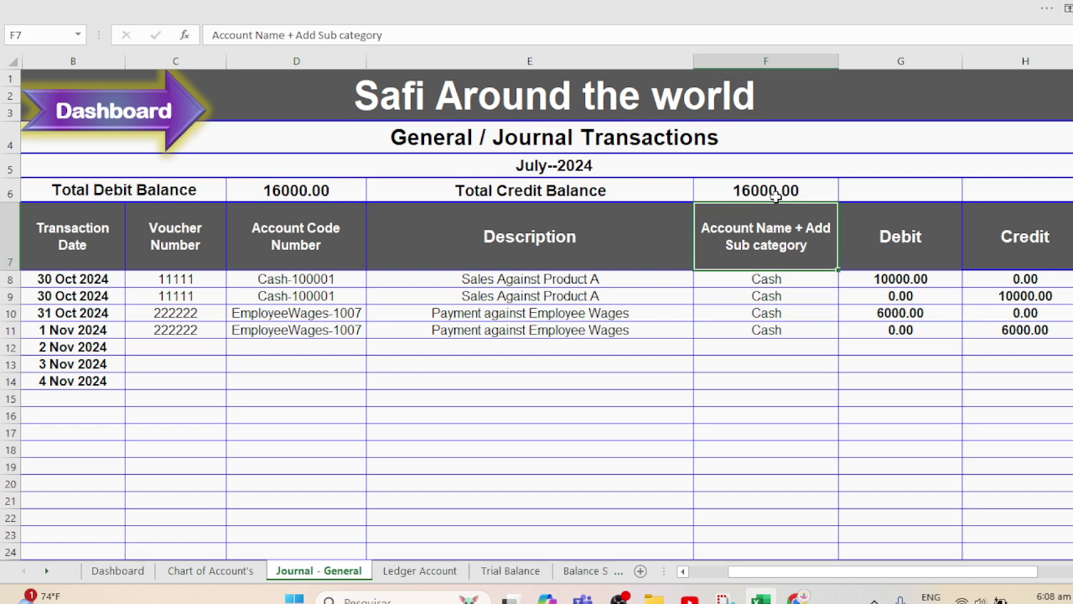
left_click(675, 345)
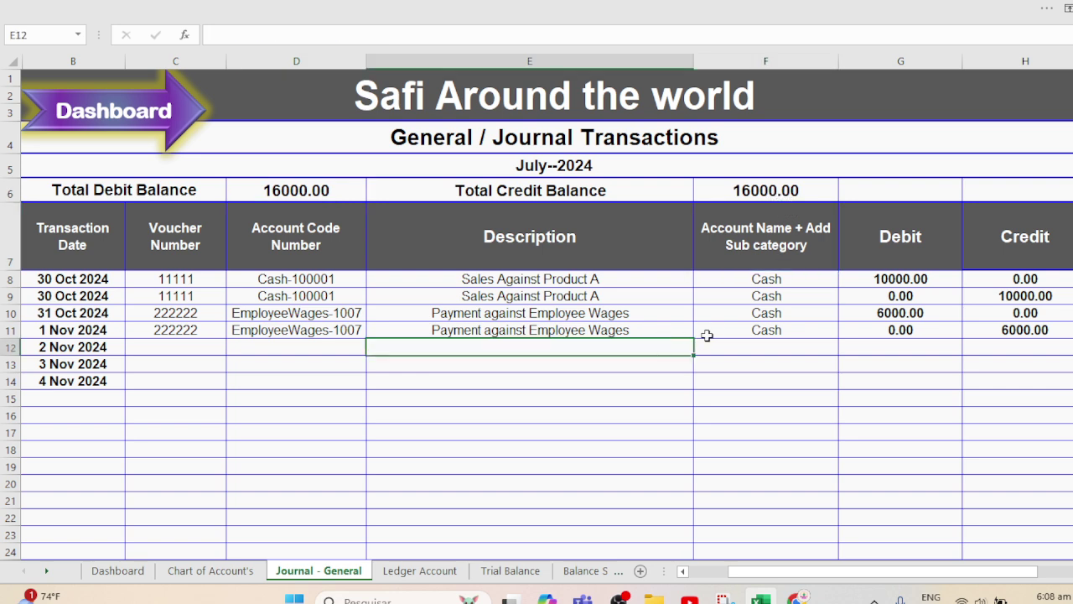
Step: Open the Ledger Account Summary from the dashboard and display the Cash account's transactions
left_click(150, 132)
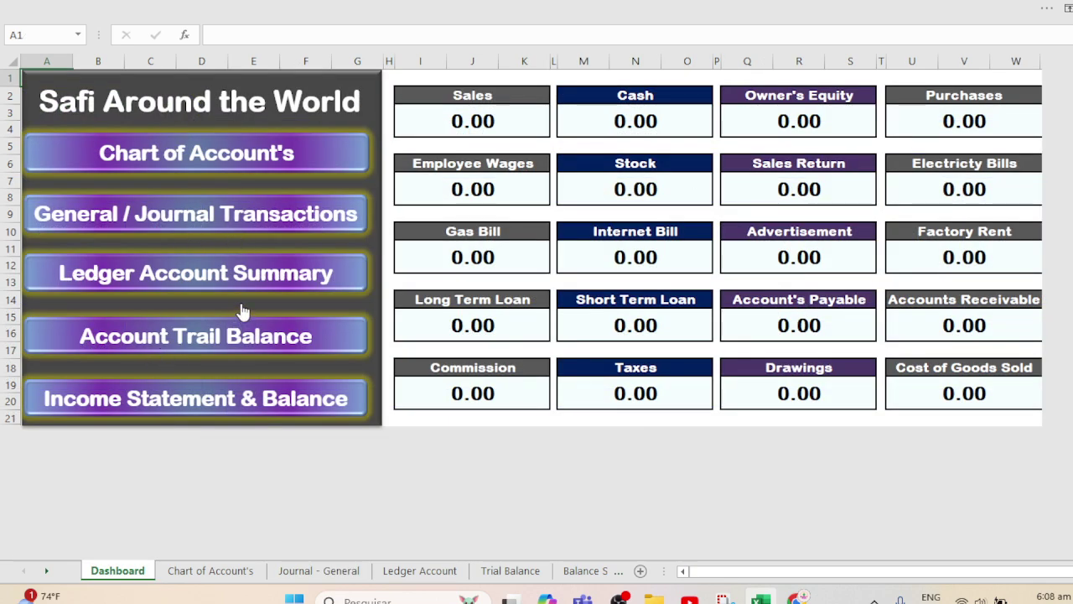
left_click(216, 274)
left_click(791, 129)
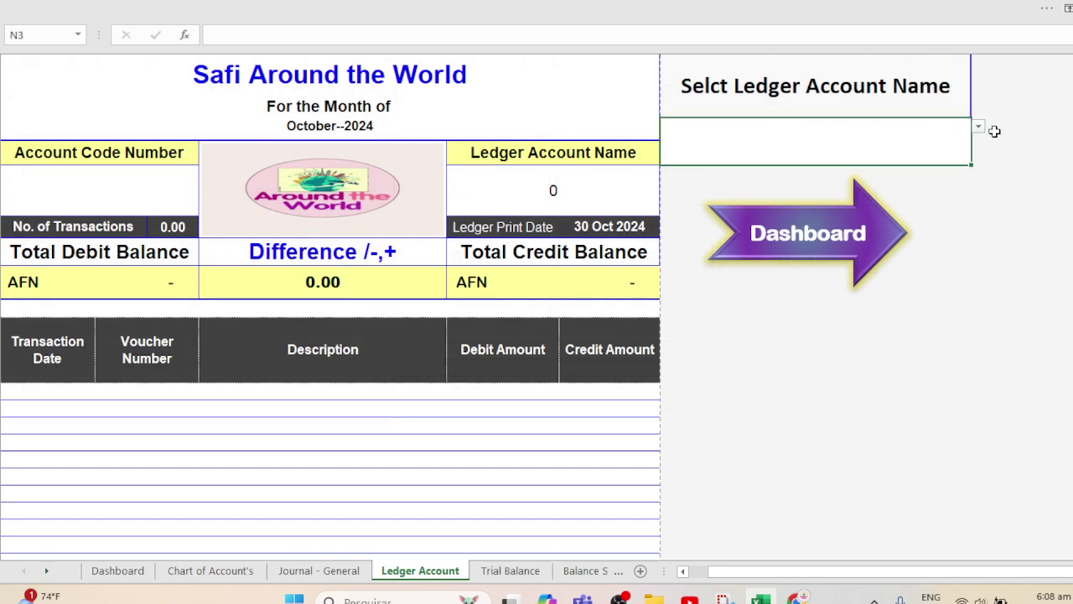
left_click(979, 127)
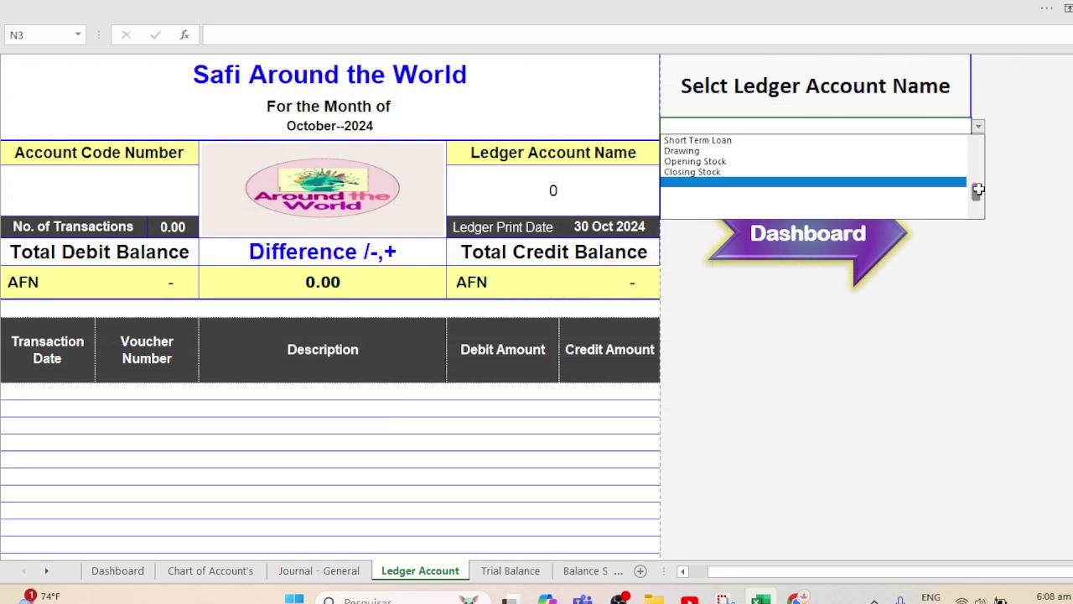
left_click_drag(978, 190, 974, 128)
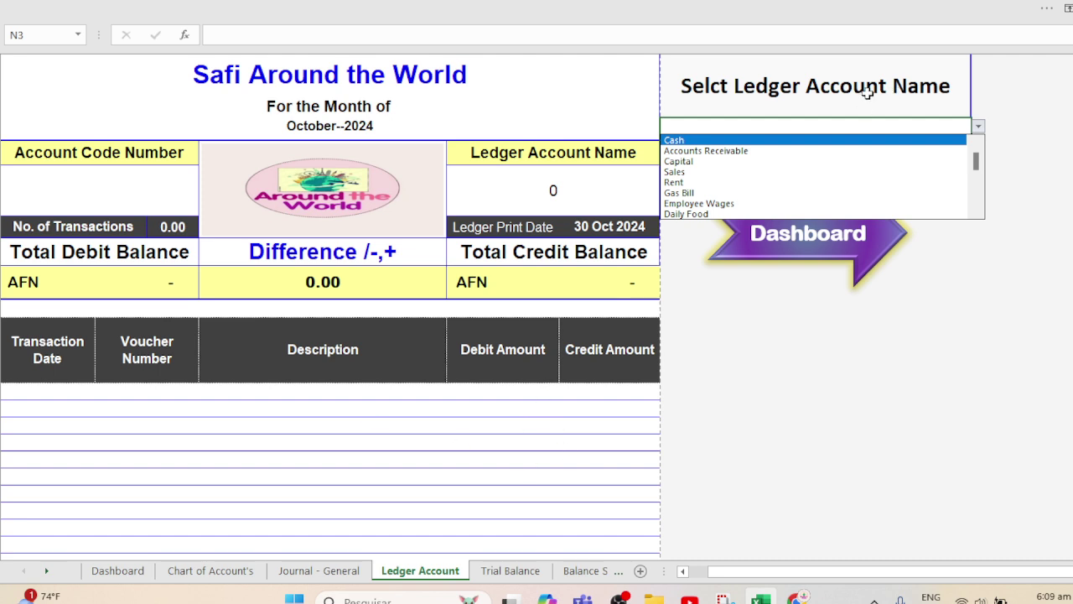
left_click(674, 140)
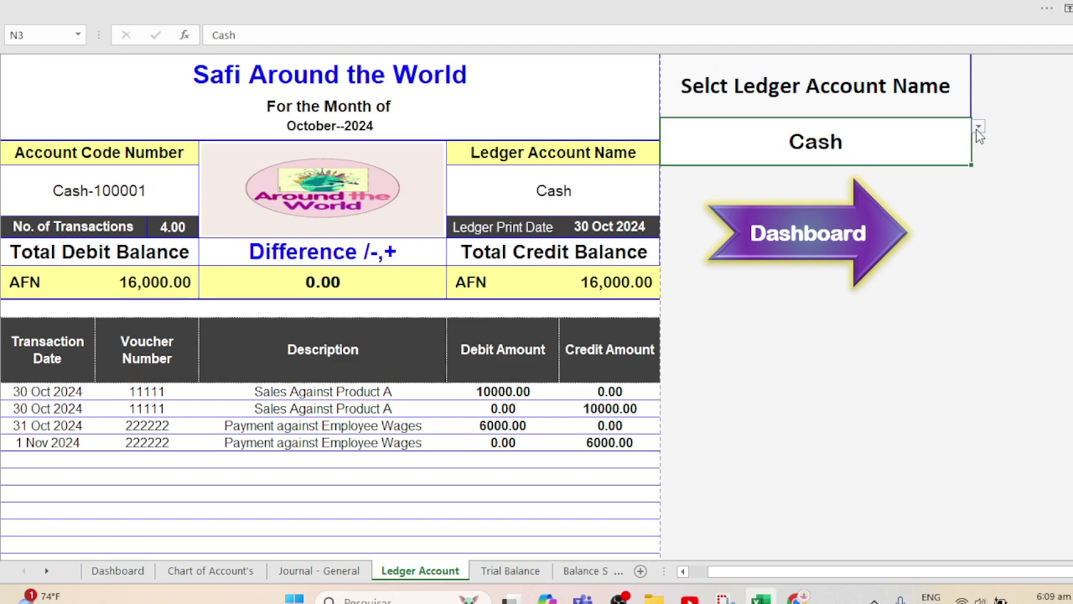
Step: Return to the General / Journal Transactions sheet and enter voucher number 333333 in the 2 Nov and 3 Nov 2024 rows
left_click(761, 248)
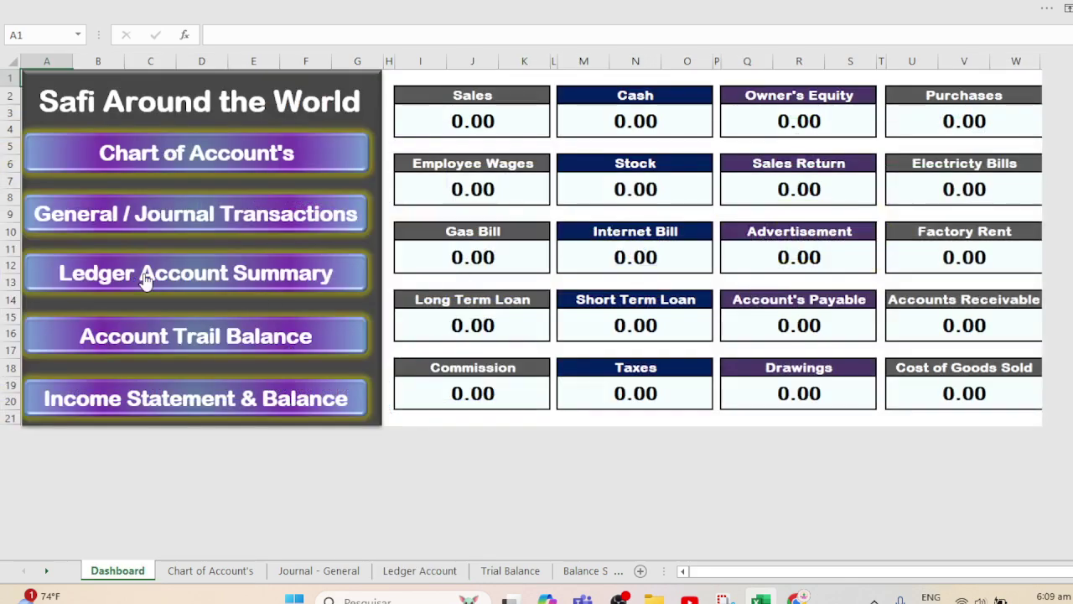
left_click(158, 211)
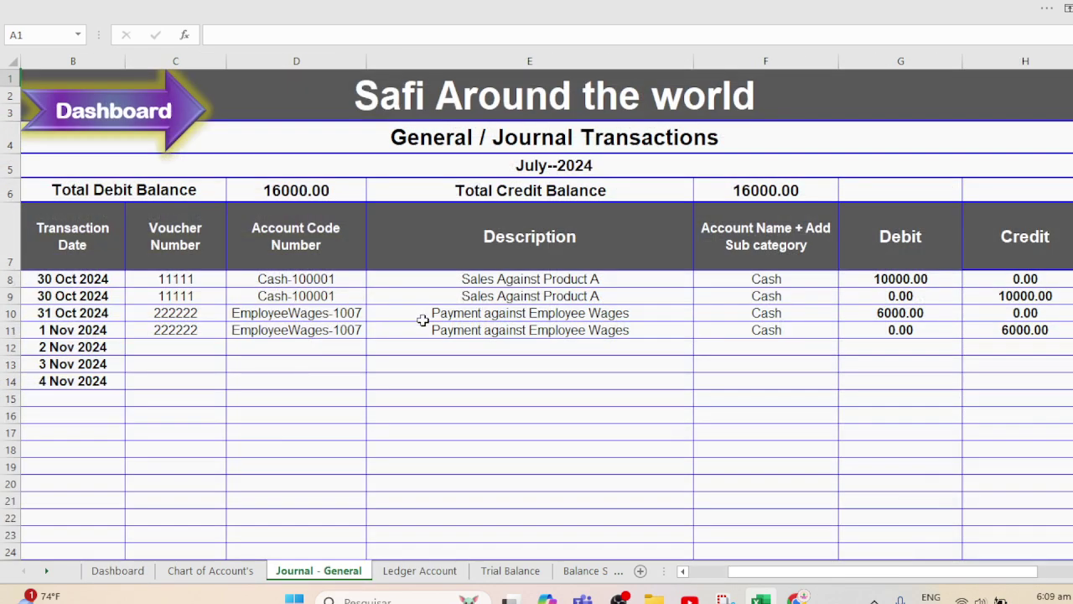
left_click(266, 349)
left_click(204, 353)
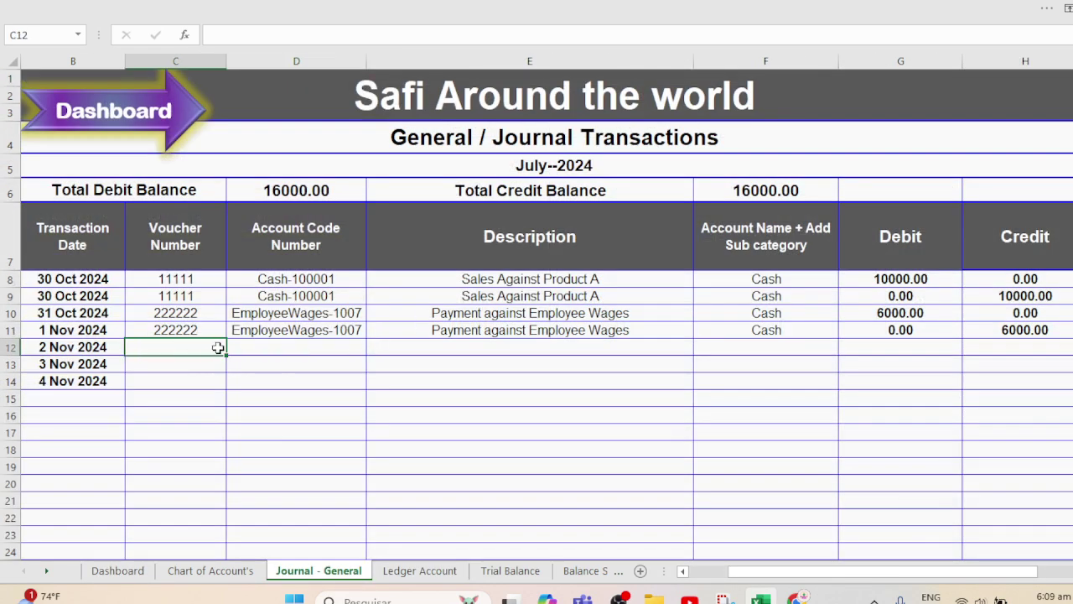
type("333333")
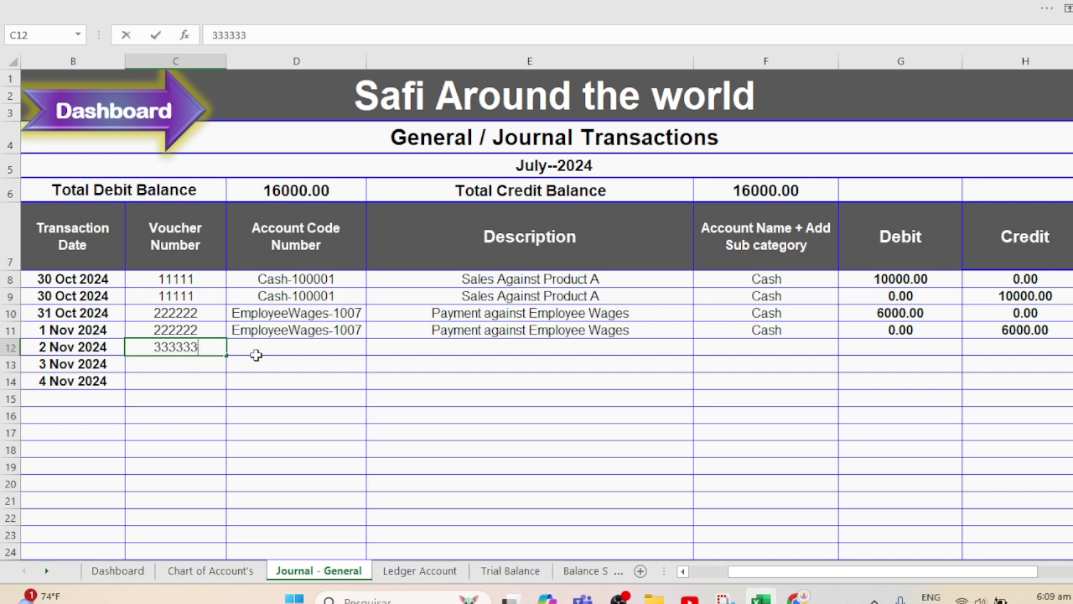
key("ctrl+Return")
key("shift+Down")
key("ctrl+d")
Step: Set the account code to Loan-Long-232 in both the 2 Nov and 3 Nov 2024 rows
left_click(257, 361)
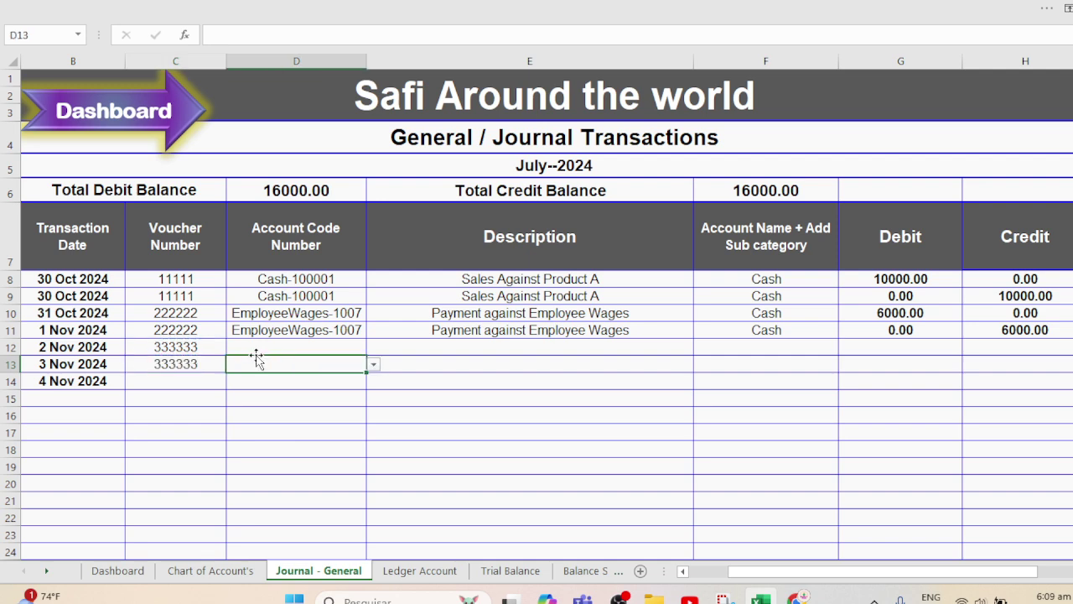
left_click(274, 349)
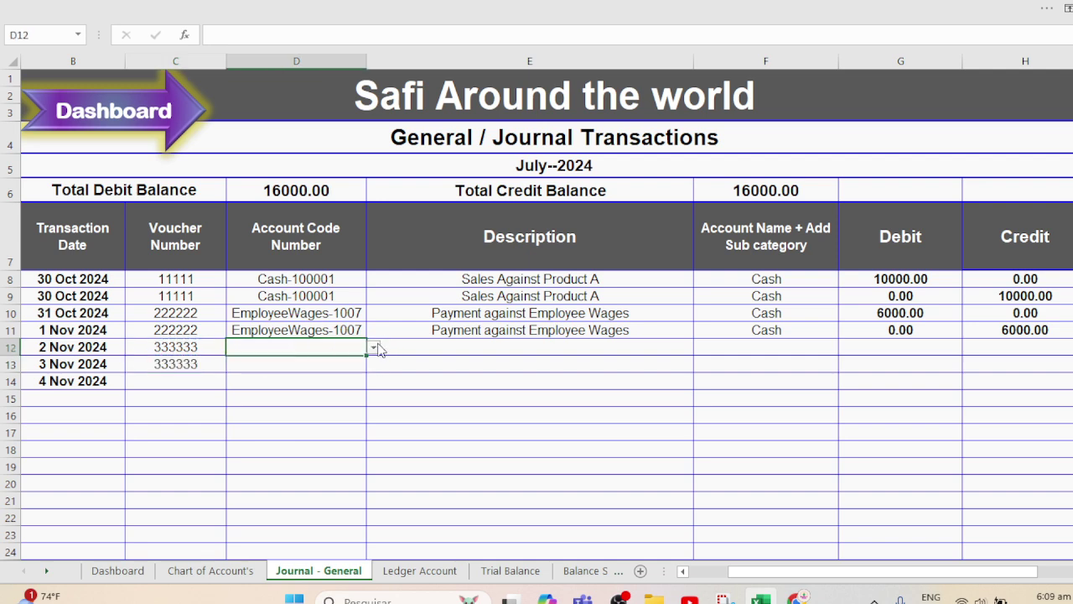
left_click(373, 348)
mouse_move(371, 412)
left_mouse_down()
mouse_move(371, 365)
mouse_move(372, 411)
left_mouse_up()
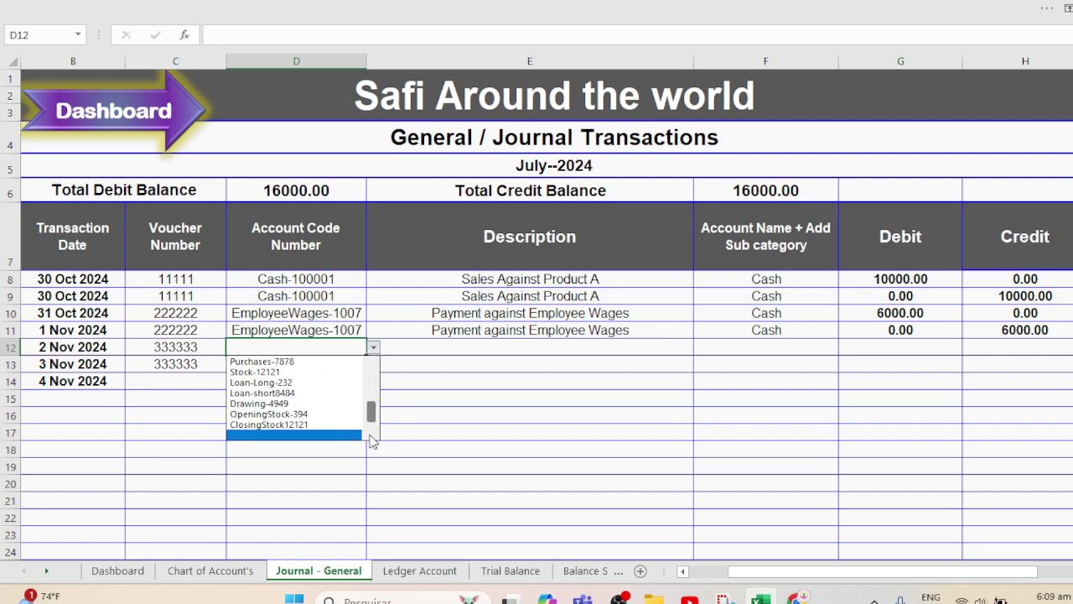
left_click(267, 382)
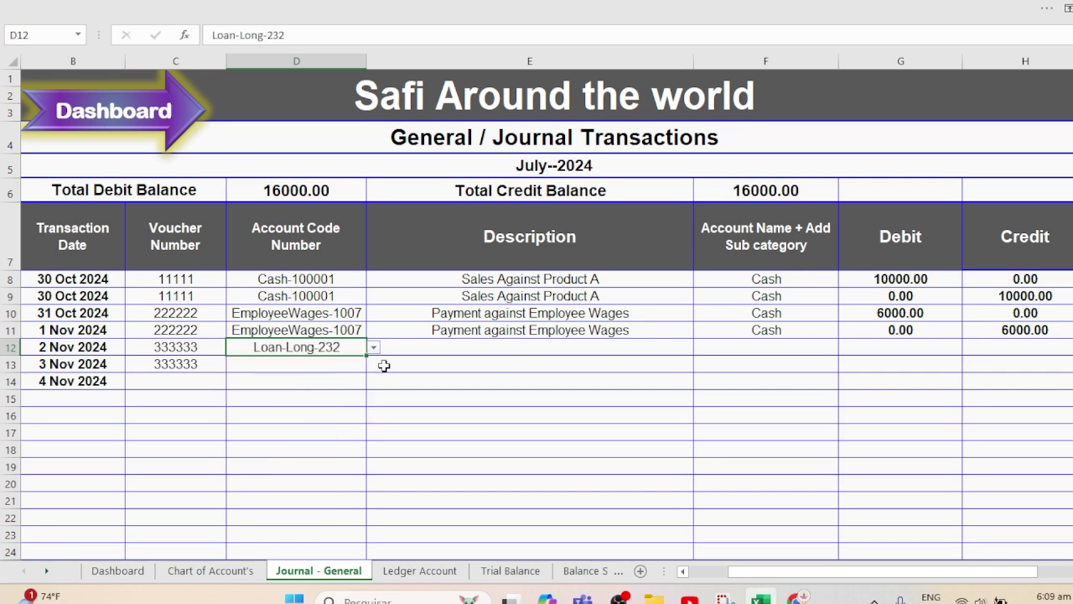
key("ctrl+c")
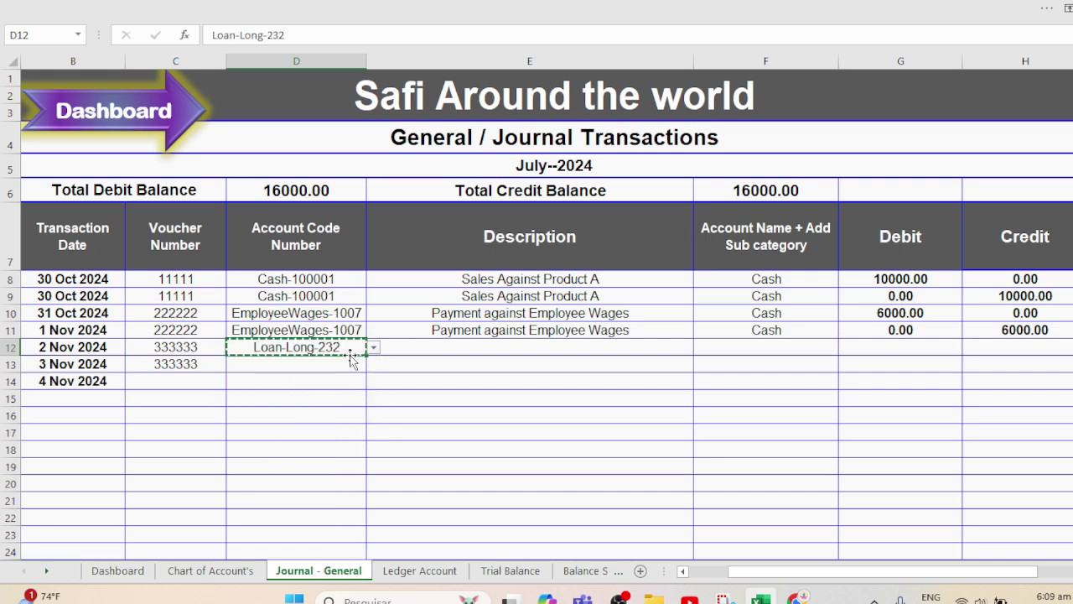
key("Down")
key("Return")
Step: Enter the description "Long term Loan Paid" in the 2 Nov 2024 row
key("Right")
key("Up")
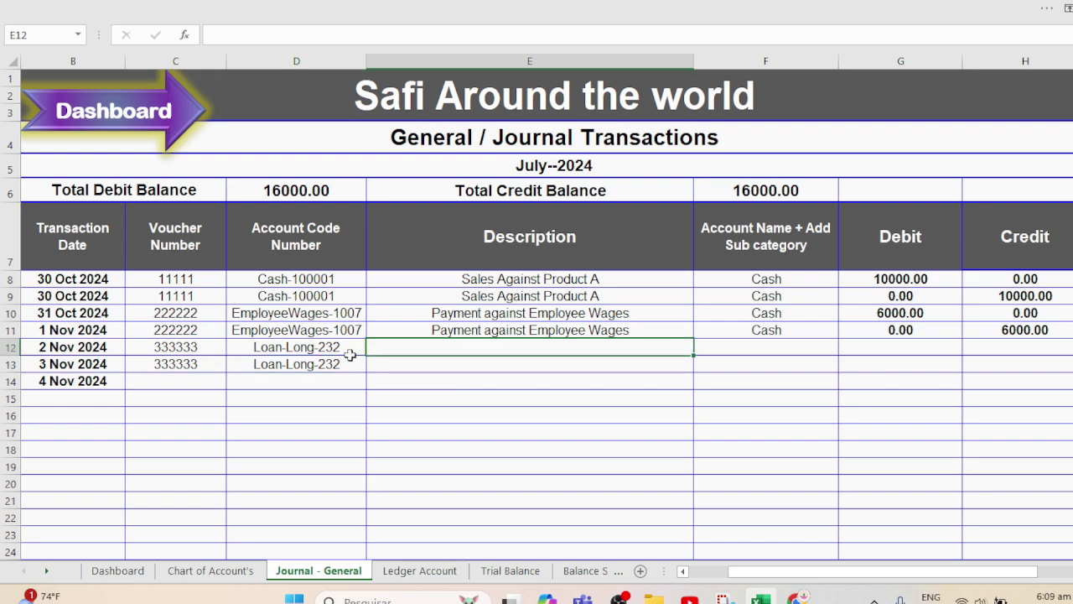
type("Long term")
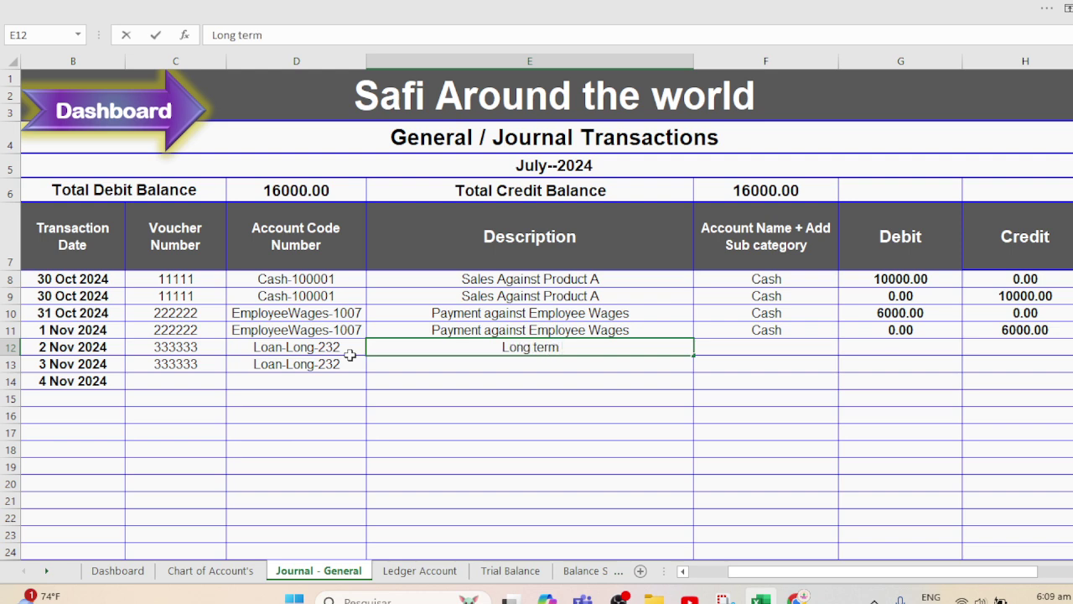
type(" L")
key("BackSpace")
key("BackSpace")
type("Loan Paid")
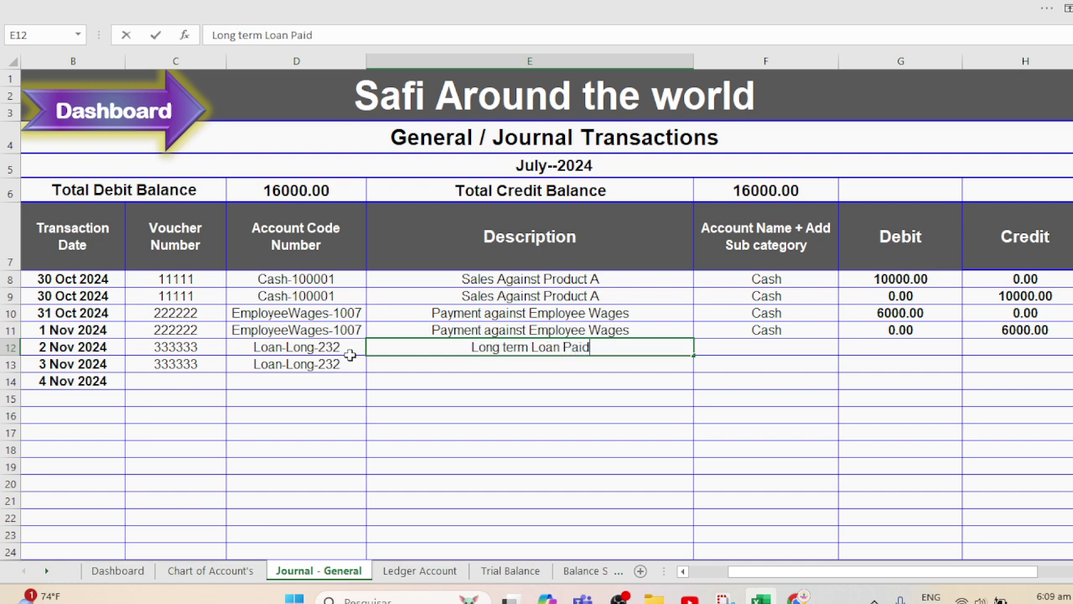
key("Tab")
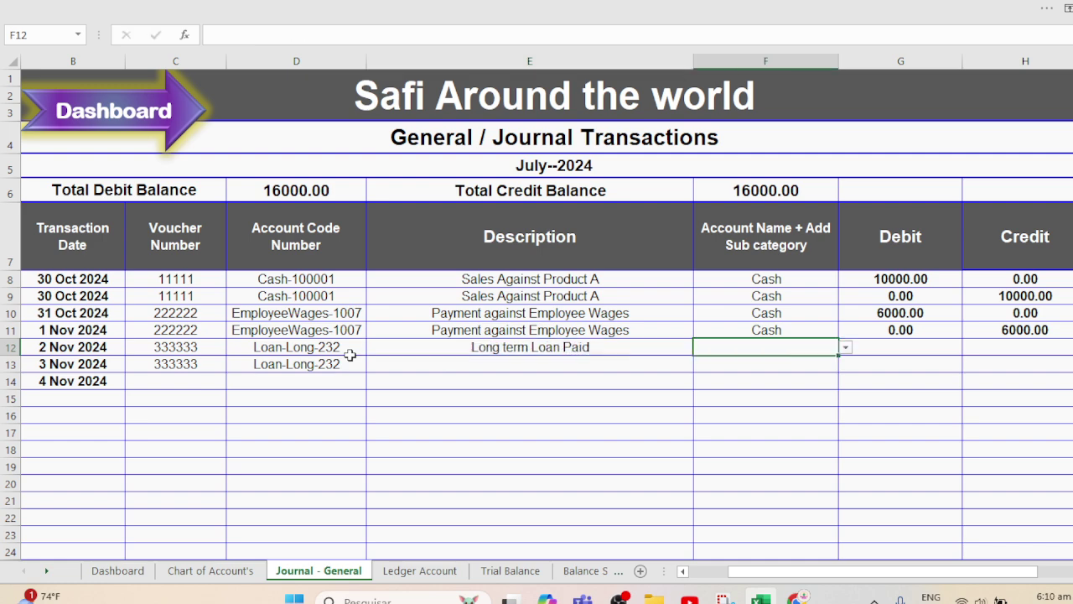
type("Loan")
key("Tab")
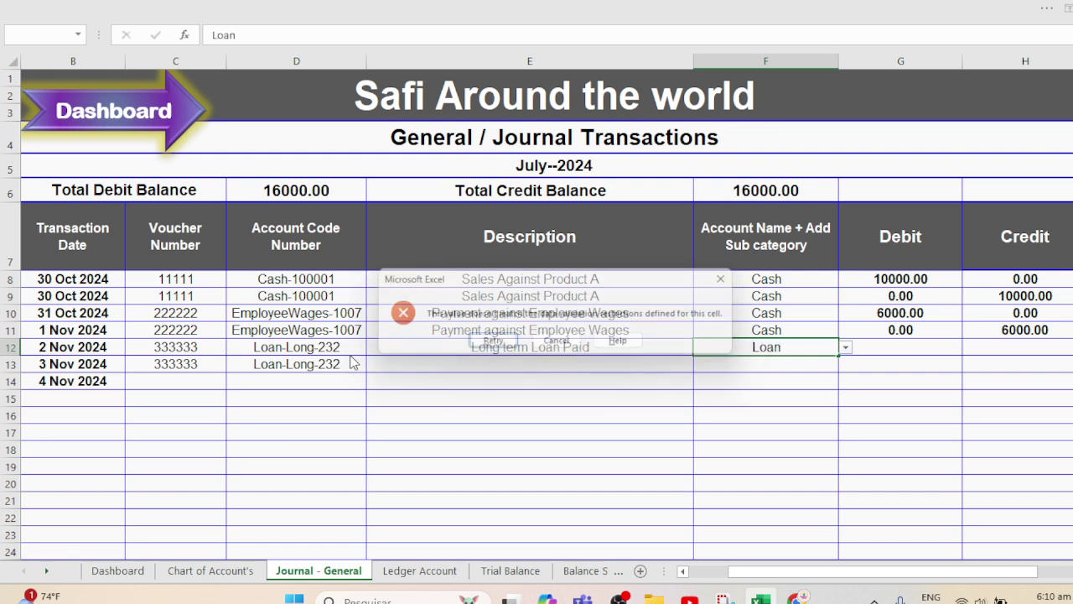
left_click(566, 344)
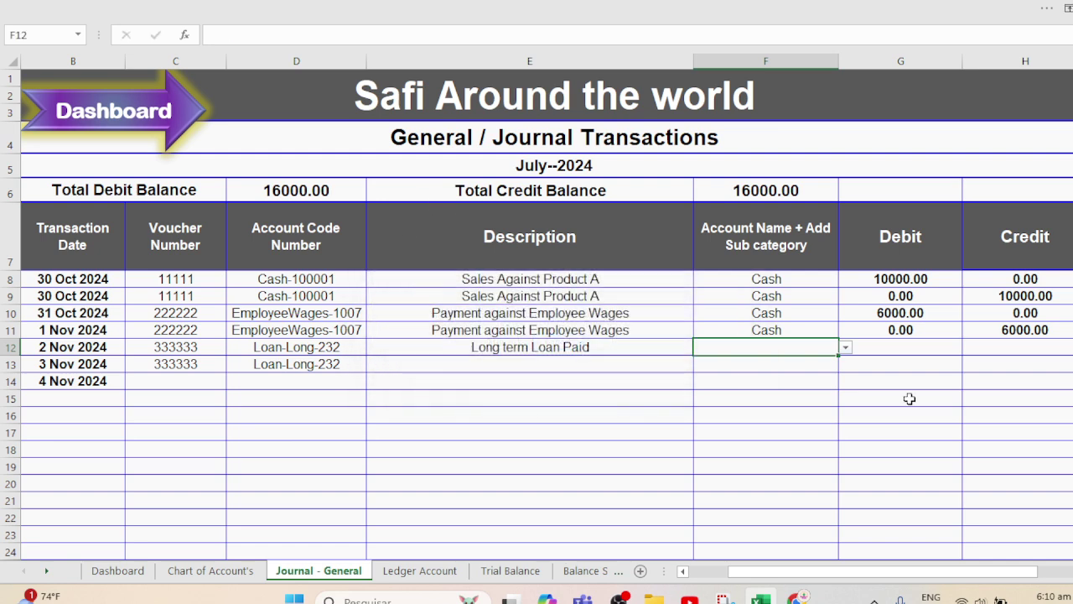
Step: Choose Loang Term Loan as the account name of the 2 Nov 2024 row
left_click(846, 346)
left_click(832, 344)
left_click(845, 347)
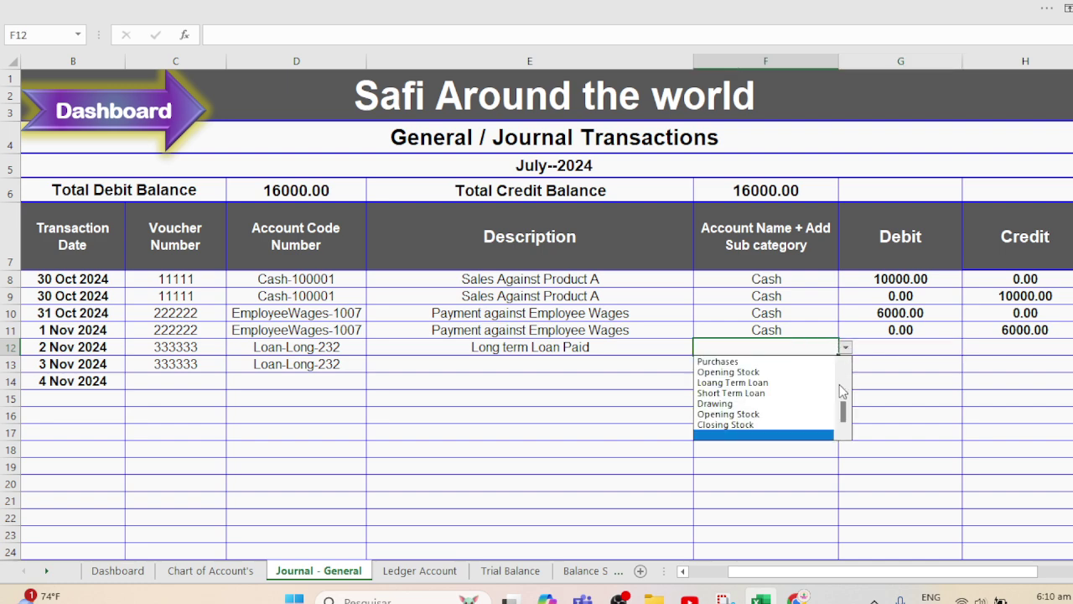
left_click(753, 384)
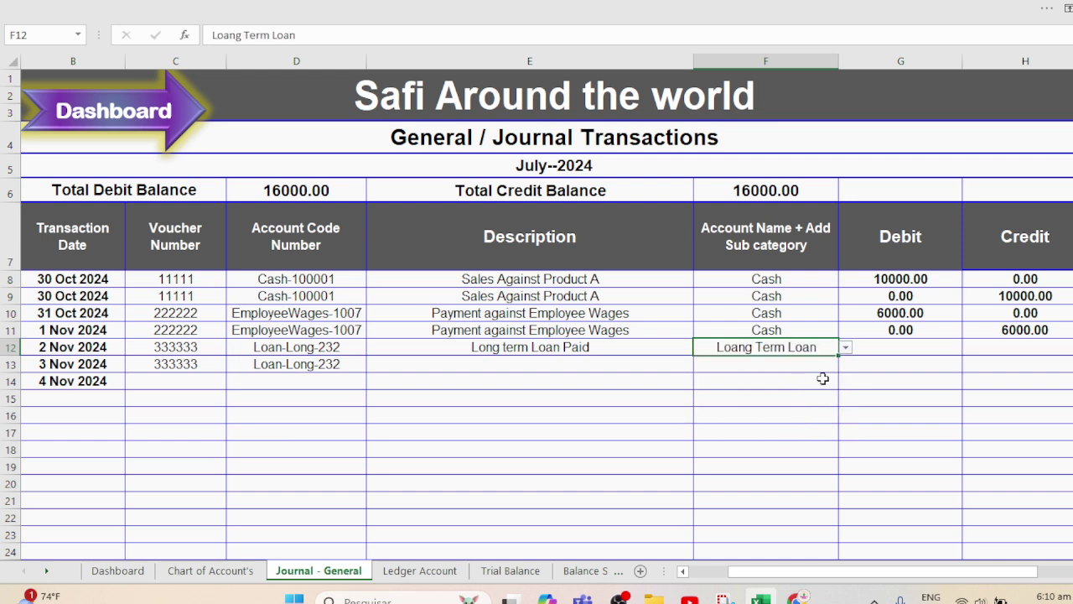
Step: Fill the 3 Nov 2024 row with the description "Long term Loan Paid" and the account name Loang Term Loan
left_click(489, 366)
type("Long term Loan Paid")
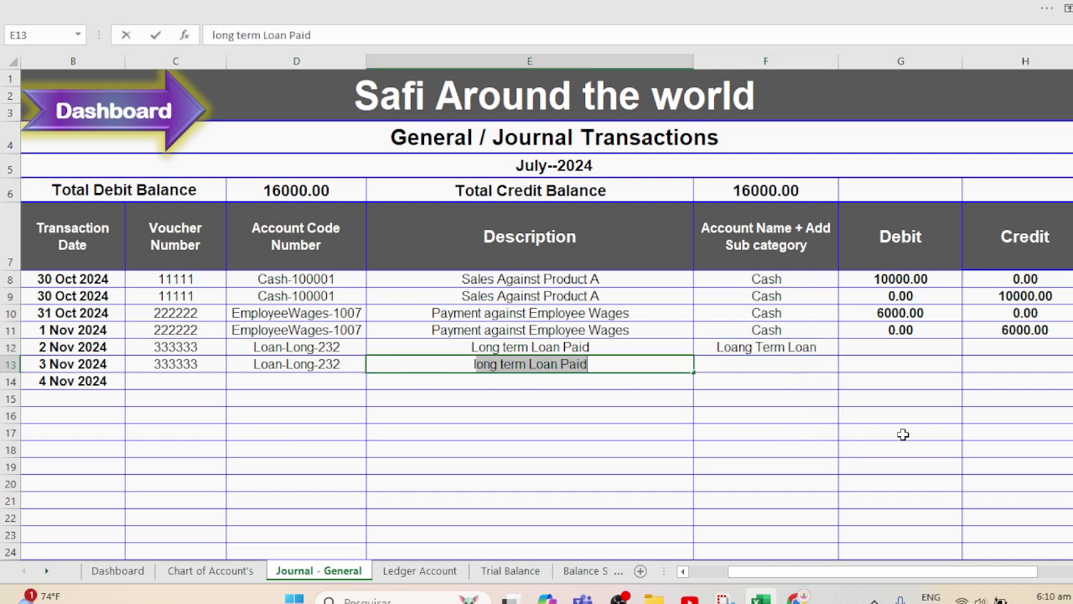
key("Tab")
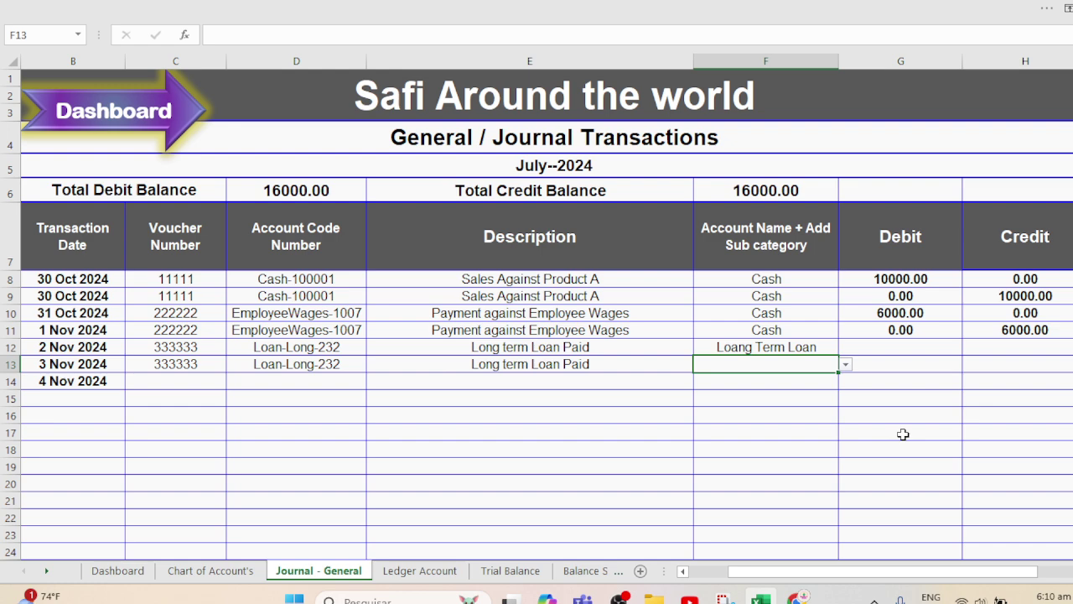
type("L")
key("Tab")
Step: Enter a debit of 8000 and a credit of 0 in the 2 Nov 2024 loan row
key("Up")
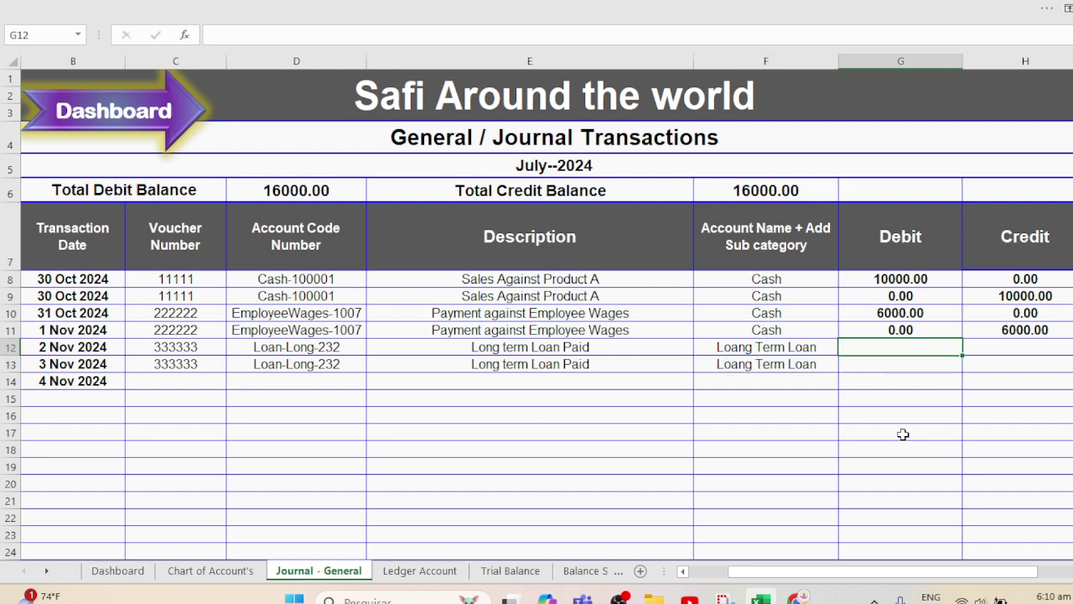
type("8000")
key("Tab")
type("0")
key("Return")
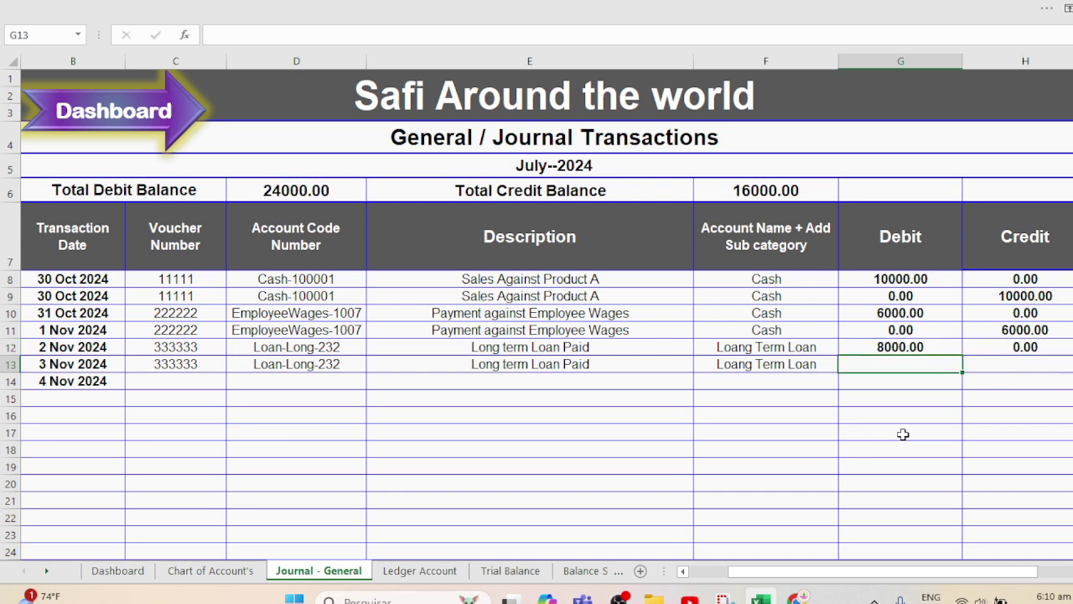
Step: Enter a debit of 0 and a credit of 8000 in the 3 Nov 2024 loan row
type("0")
key("Tab")
type("8000")
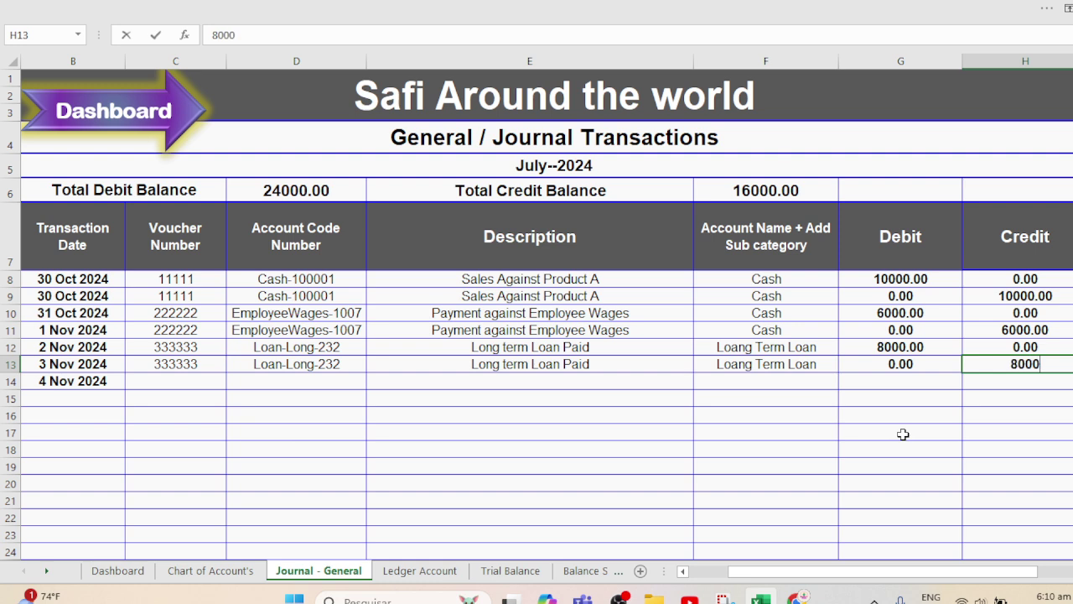
key("ctrl+Return")
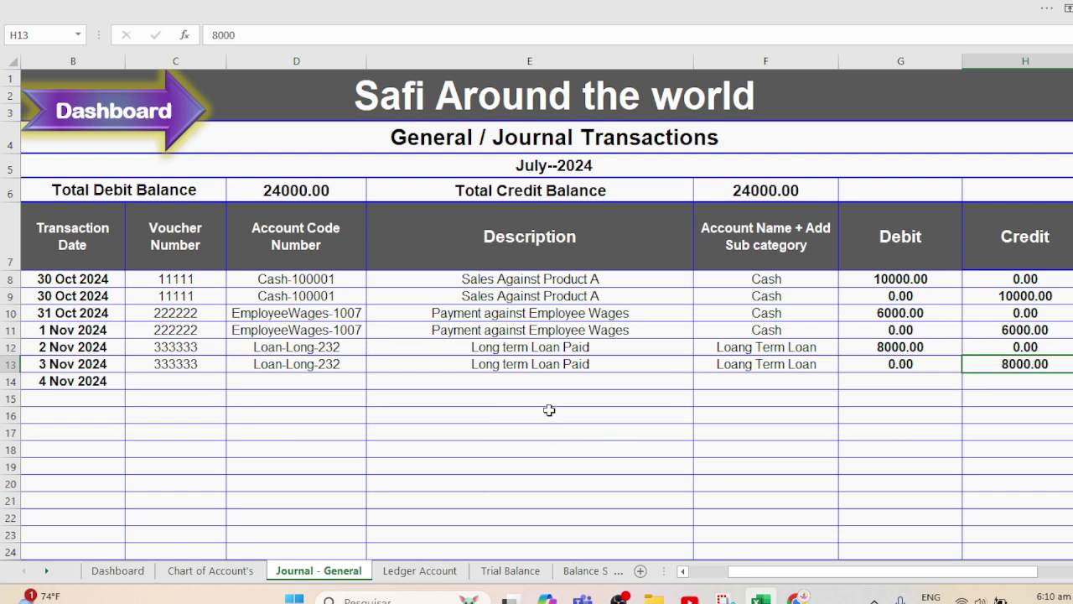
Step: Open the Ledger Account Summary from the dashboard and set the ledger account name to Loang Term Loan
left_click(159, 122)
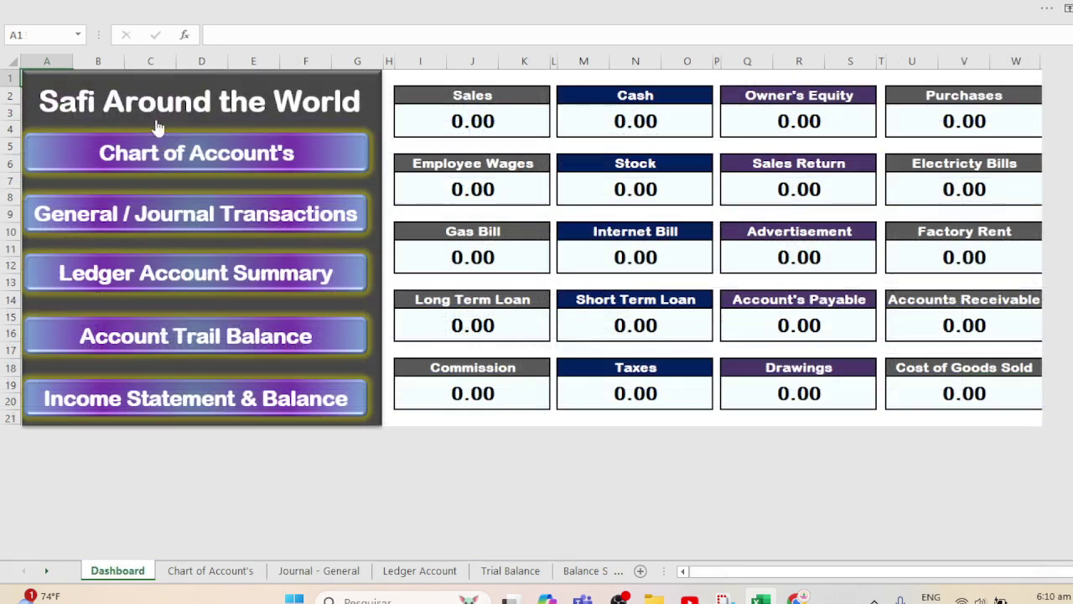
left_click(125, 276)
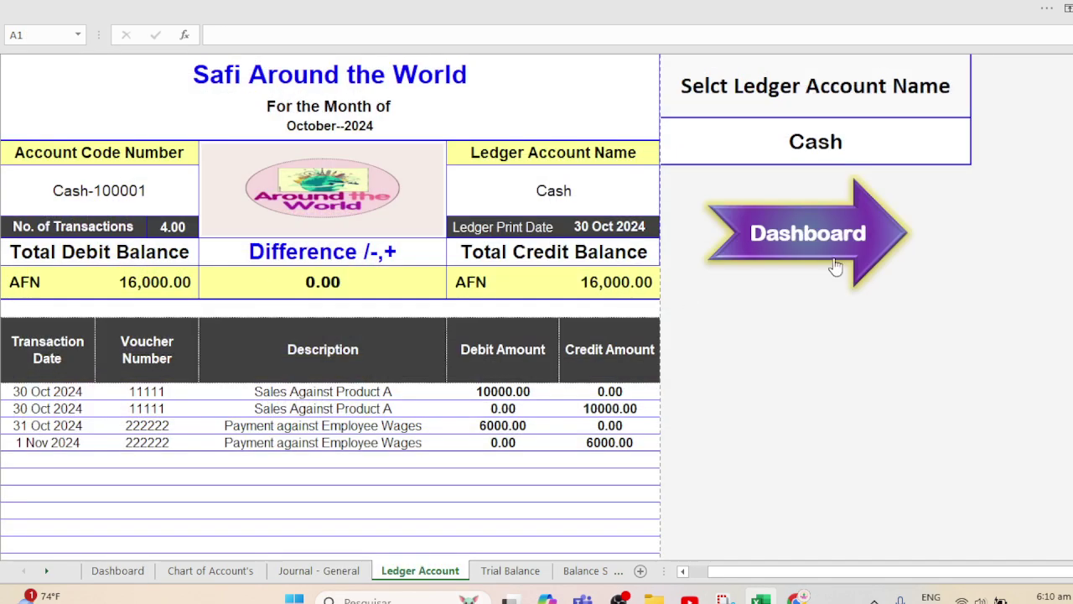
left_click(848, 159)
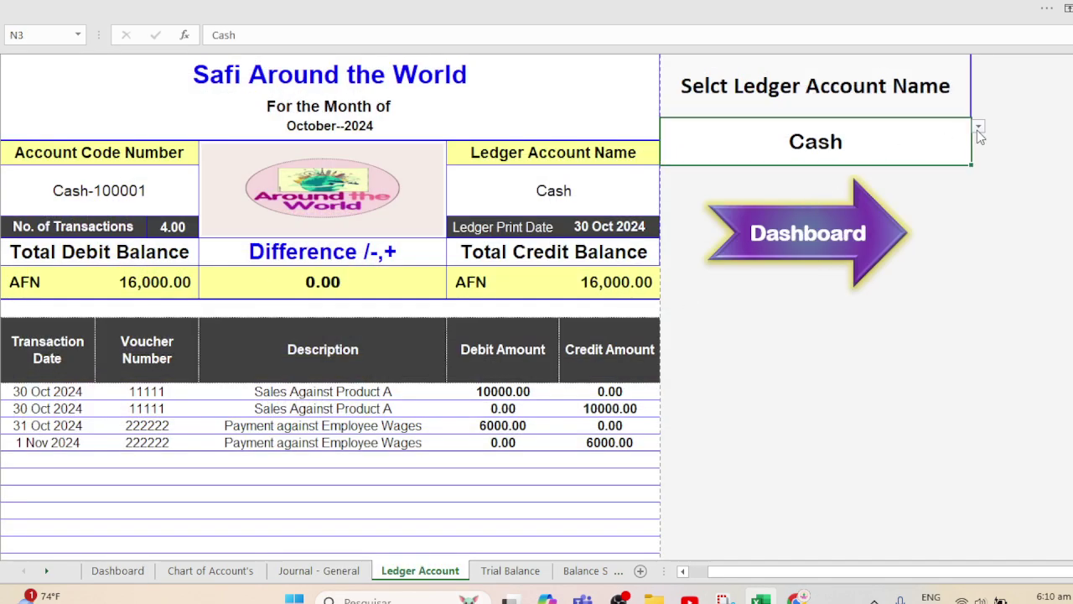
left_click(977, 126)
left_click_drag(975, 161, 972, 175)
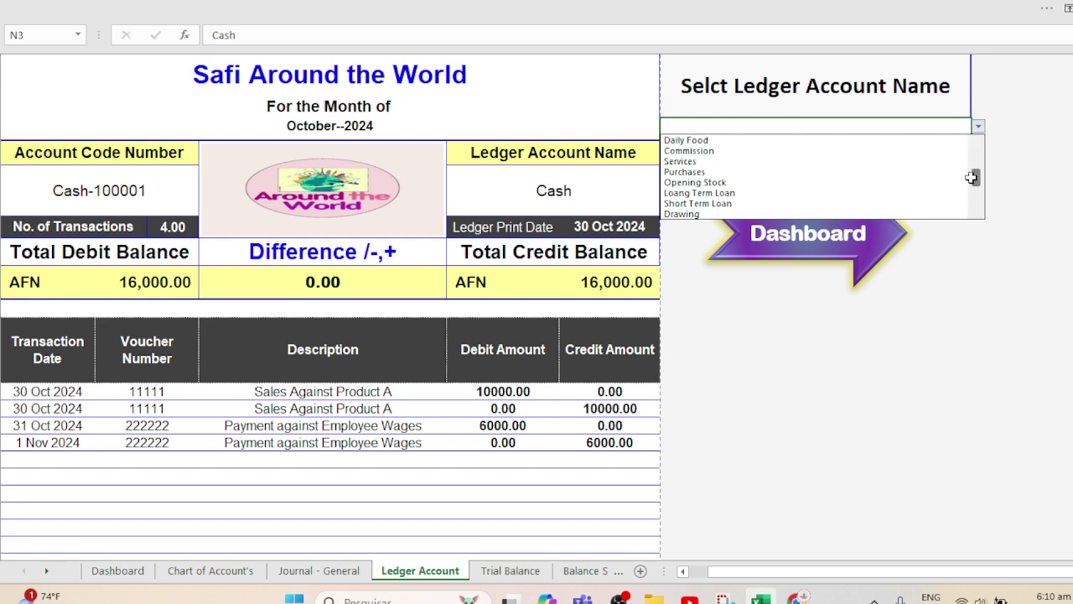
left_click(699, 193)
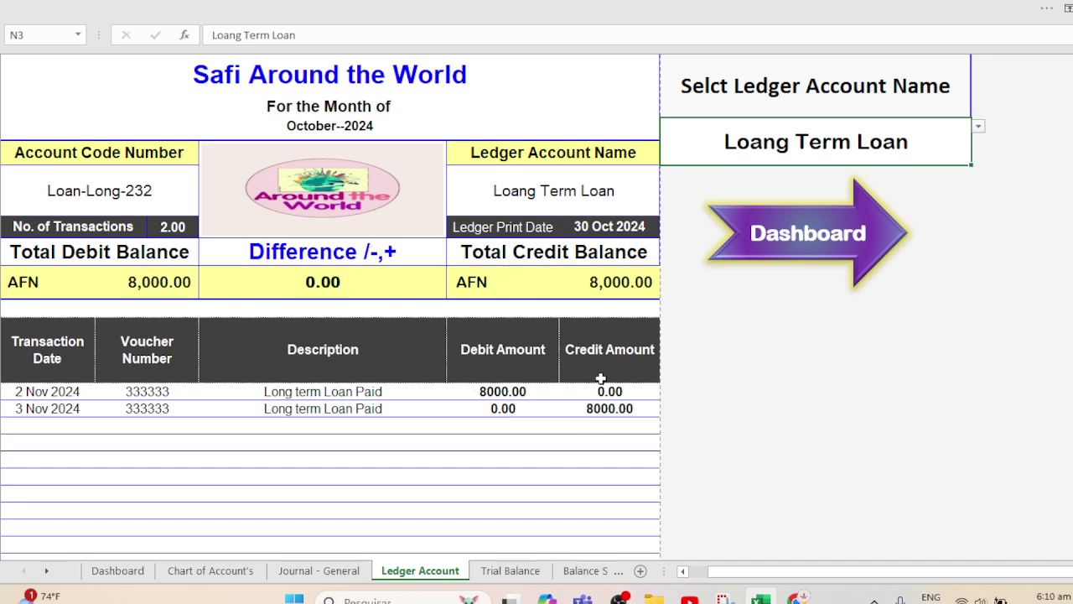
Step: Open the print preview of the Loang Term Loan ledger and enlarge the previewed page
key("ctrl+p")
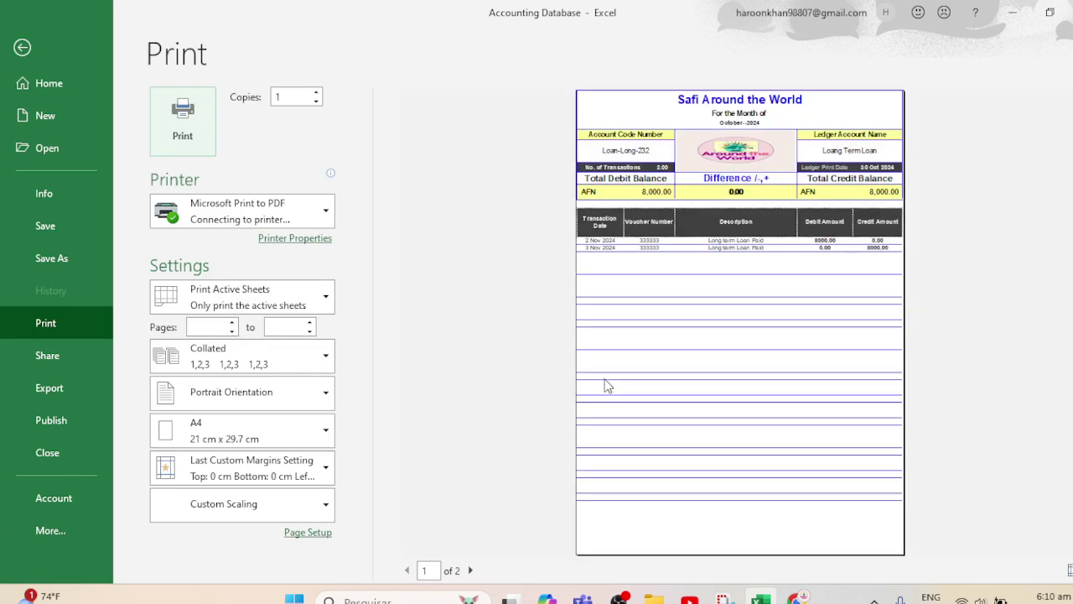
left_click(1070, 570)
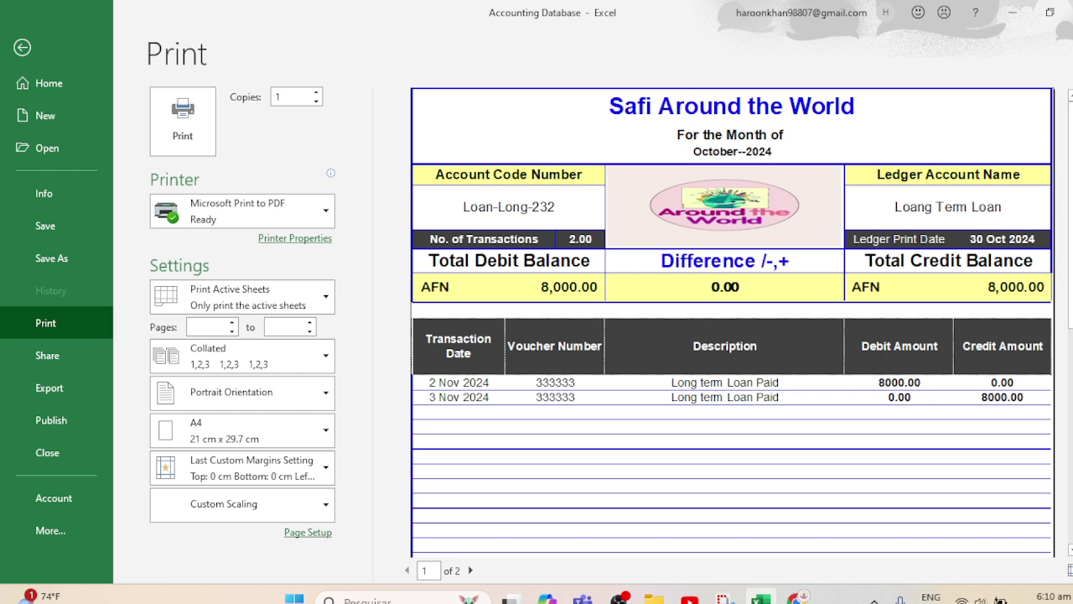
Step: Leave the Loang Term Loan print preview and open the Account Trail Balance from the dashboard
left_click(951, 465)
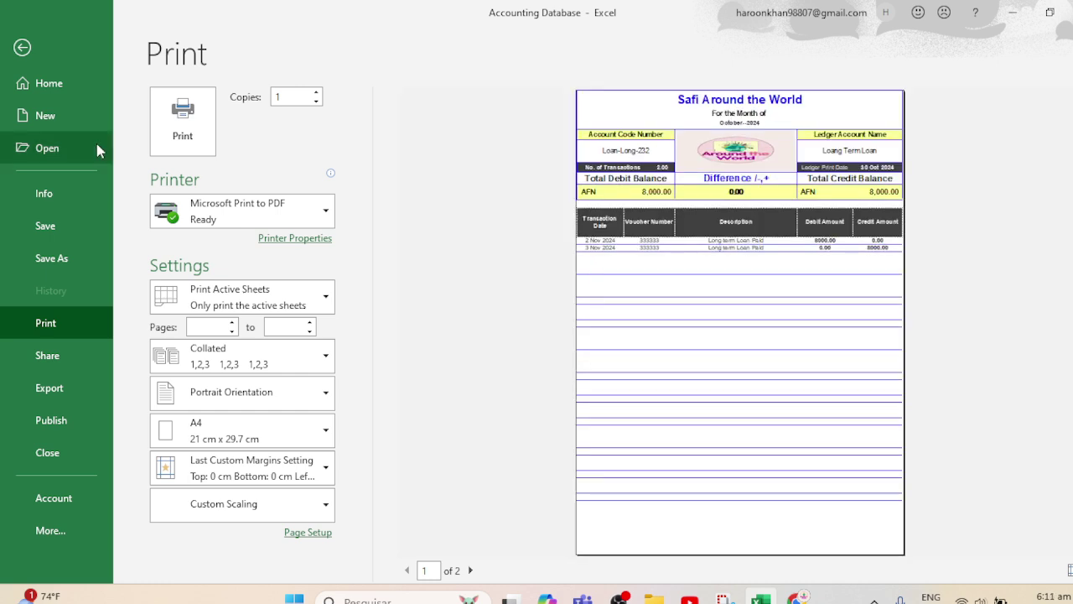
left_click(22, 47)
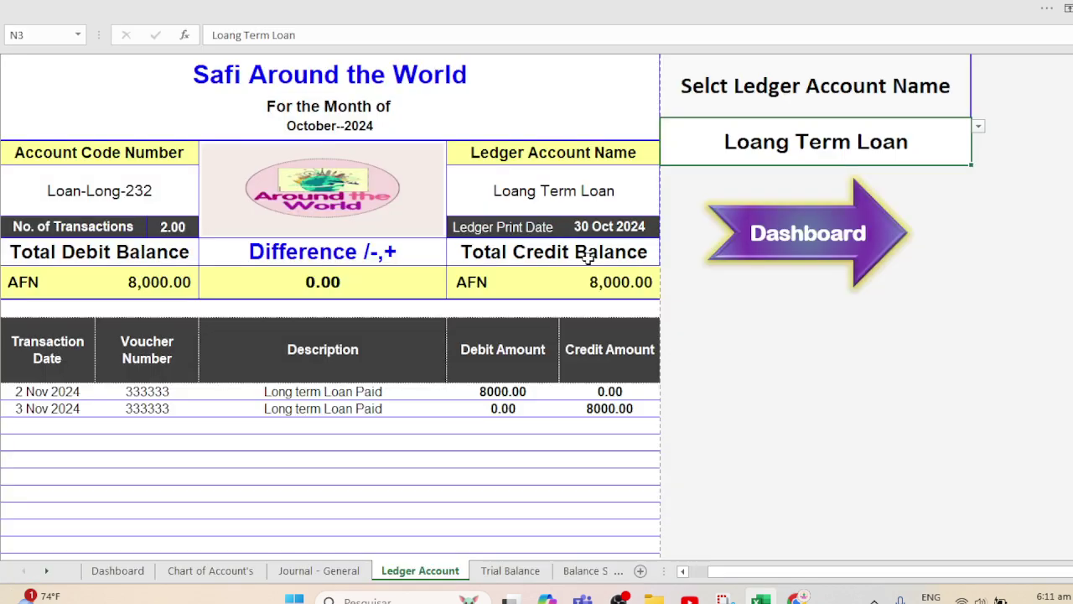
left_click(807, 248)
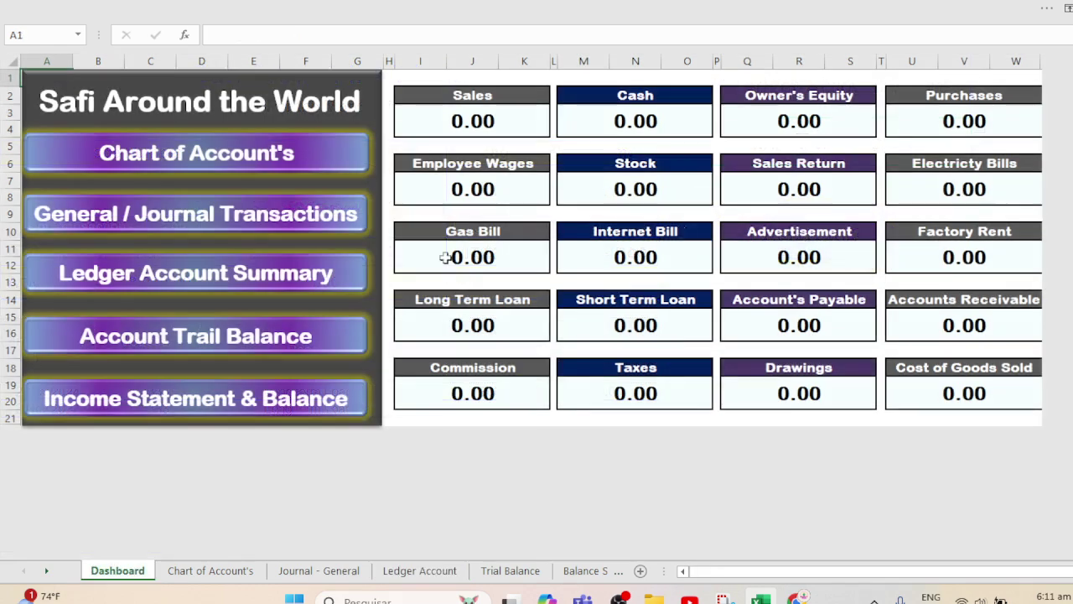
left_click(99, 343)
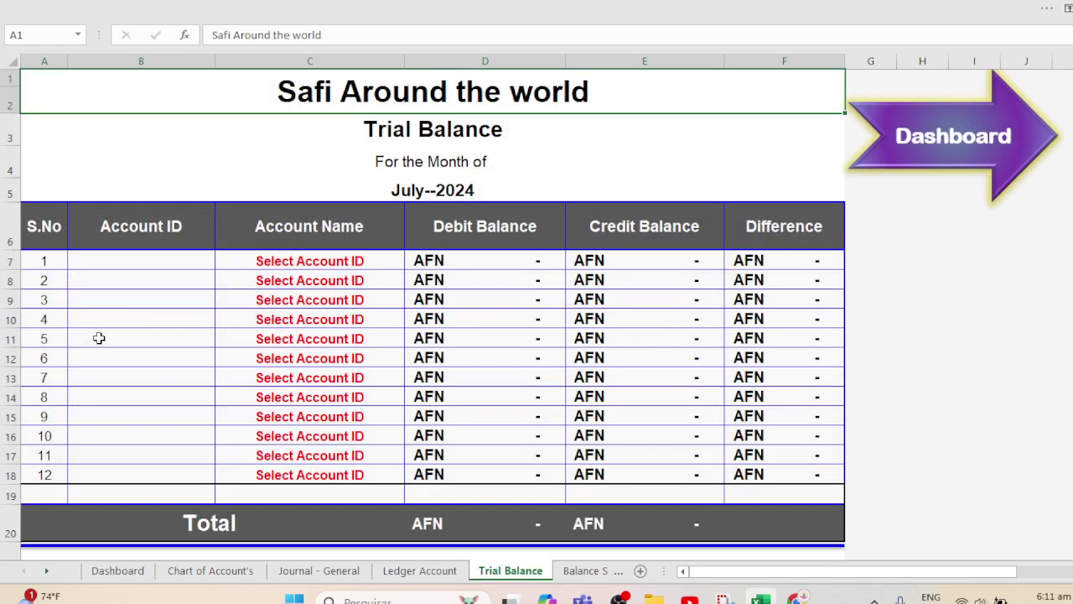
Step: Set the account ID in trial balance row 1 to Cash-100001 and compare its balances with the general journal
left_click(210, 257)
left_click(222, 263)
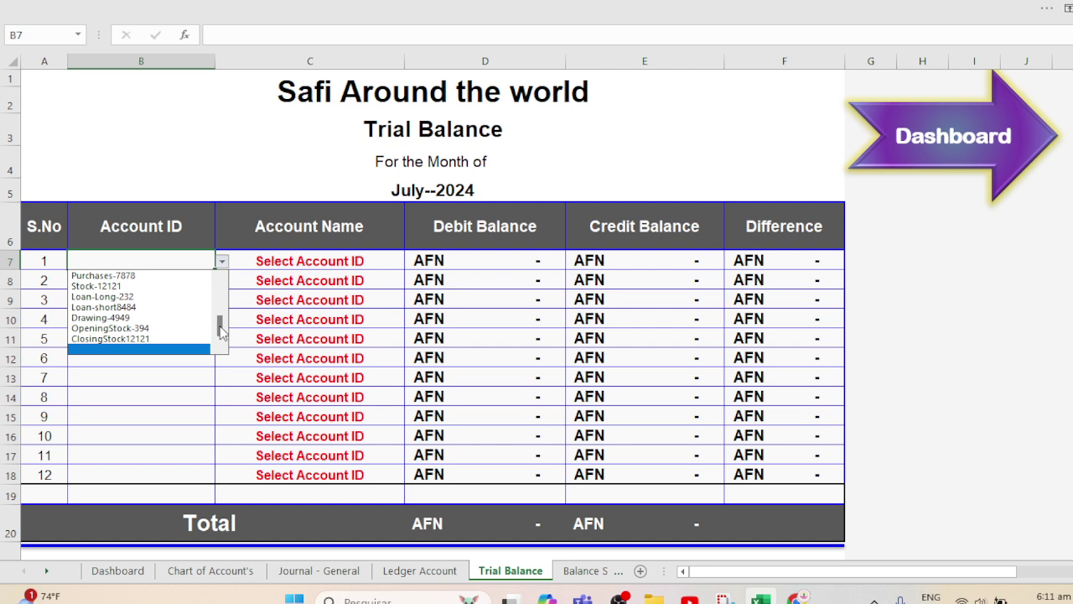
scroll(220, 327, "up", 3)
left_click(119, 275)
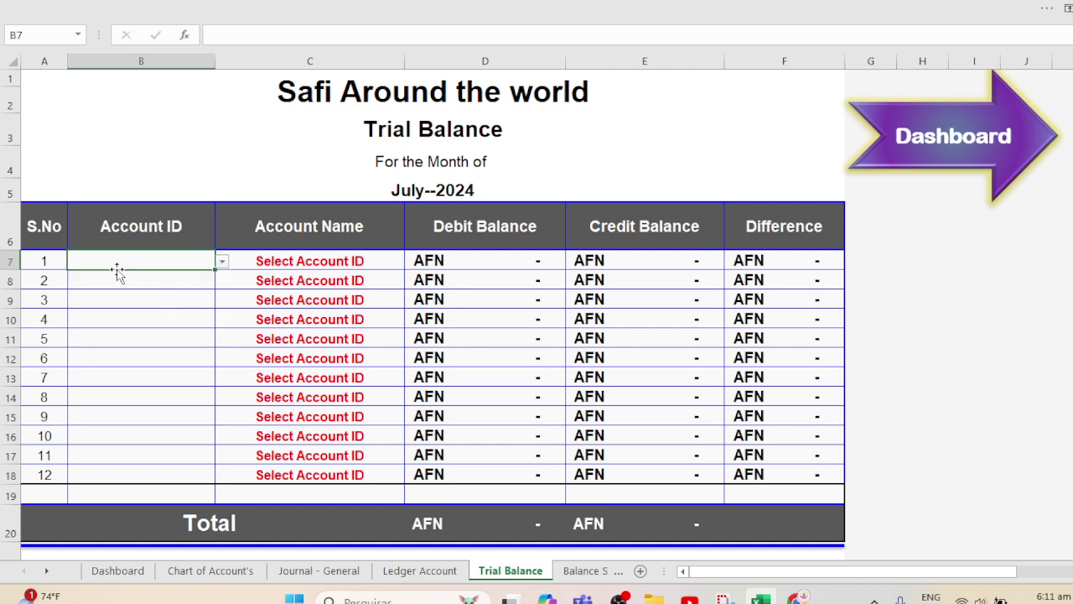
left_click(222, 262)
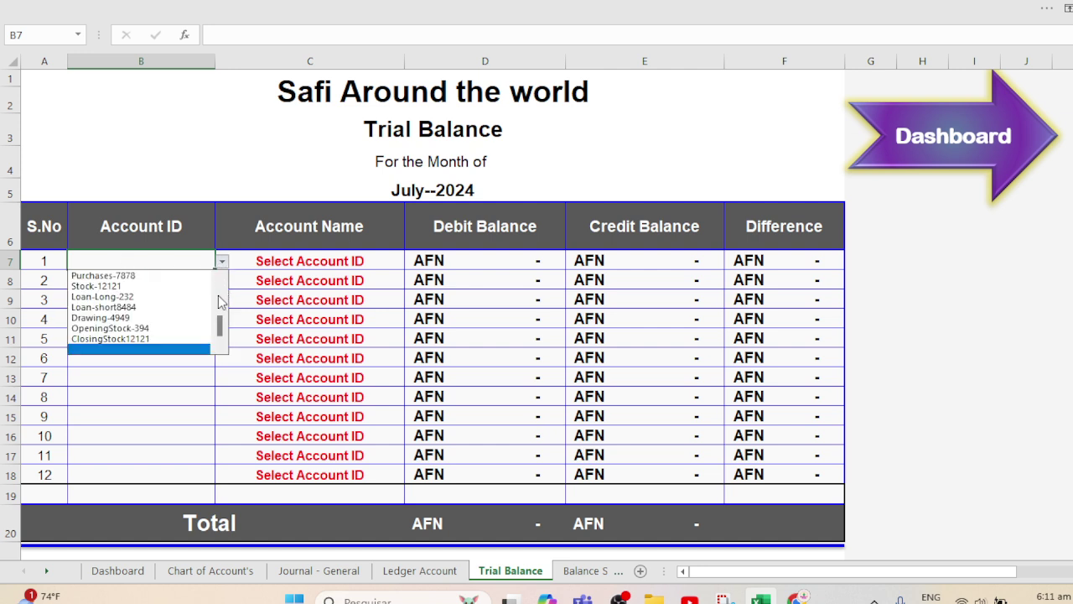
scroll(220, 321, "up", 3)
left_click(106, 276)
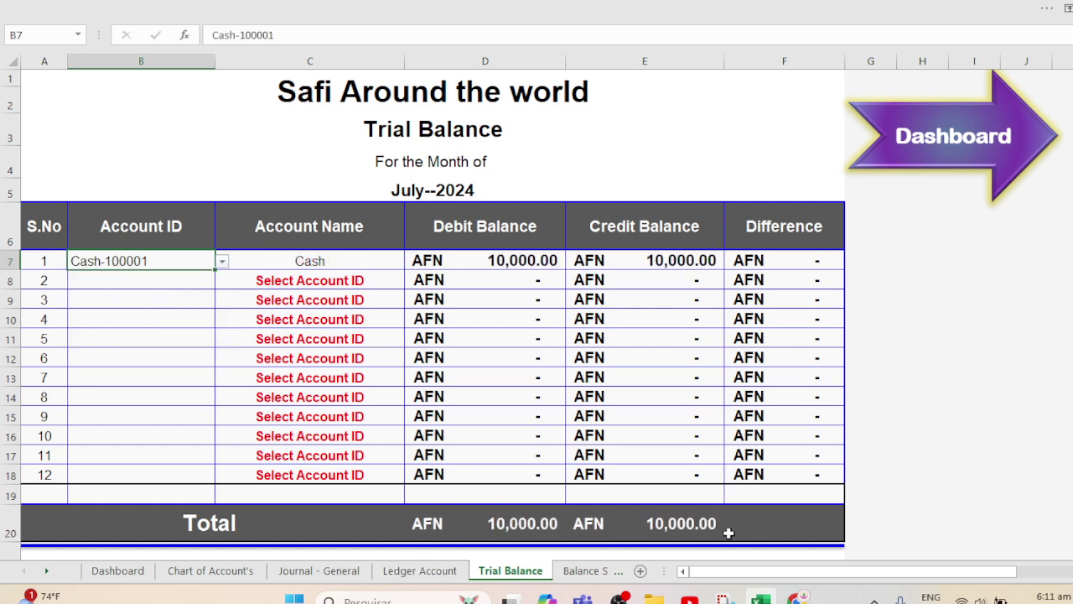
left_click(336, 571)
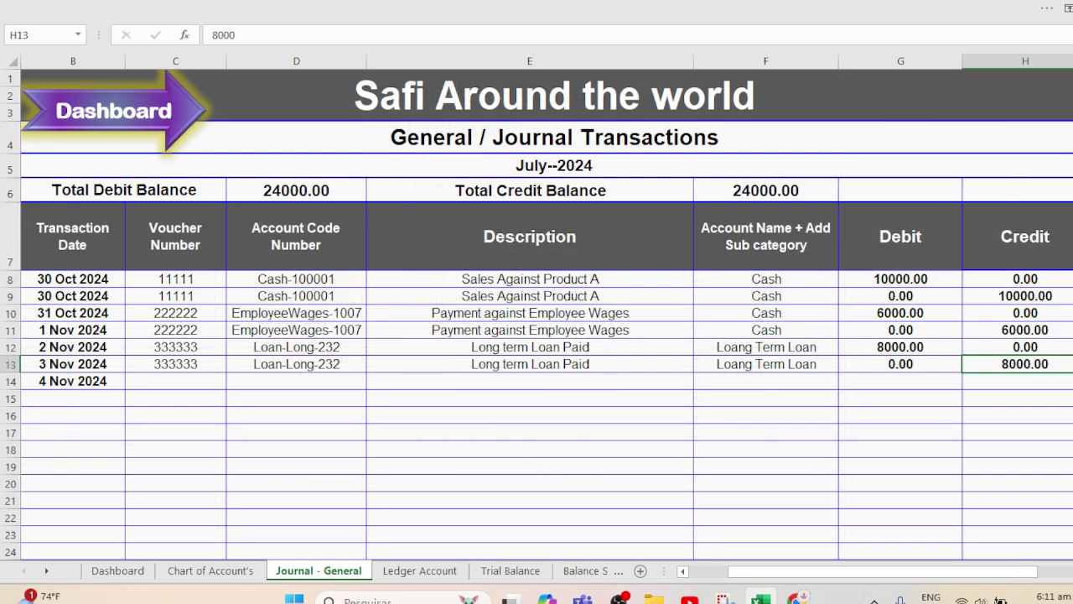
left_click(521, 572)
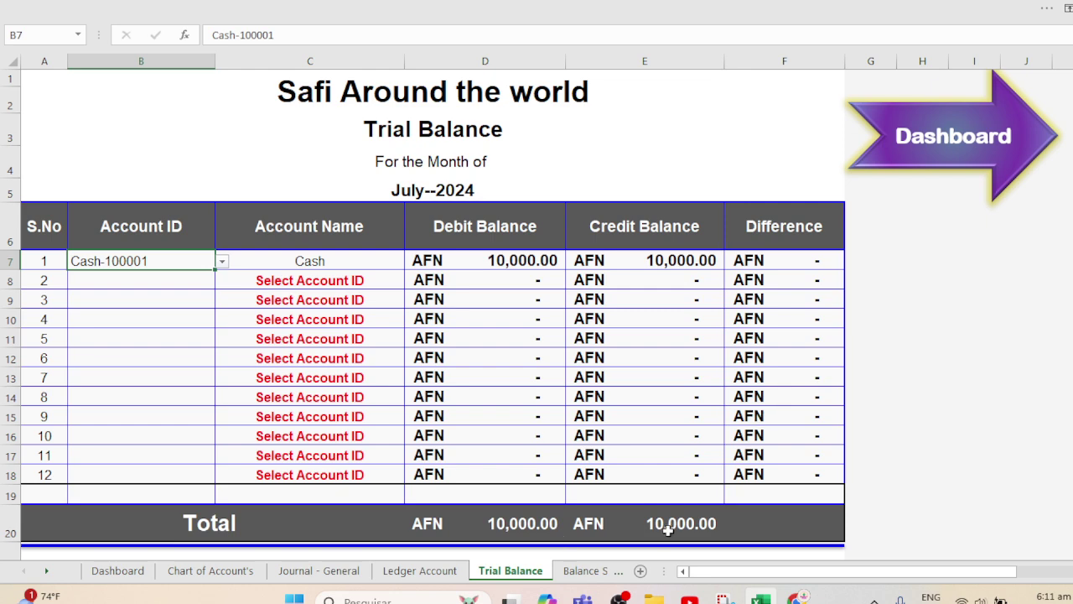
Step: Set the account ID in trial balance row 2 to EmployeeWages-1007
left_click(152, 284)
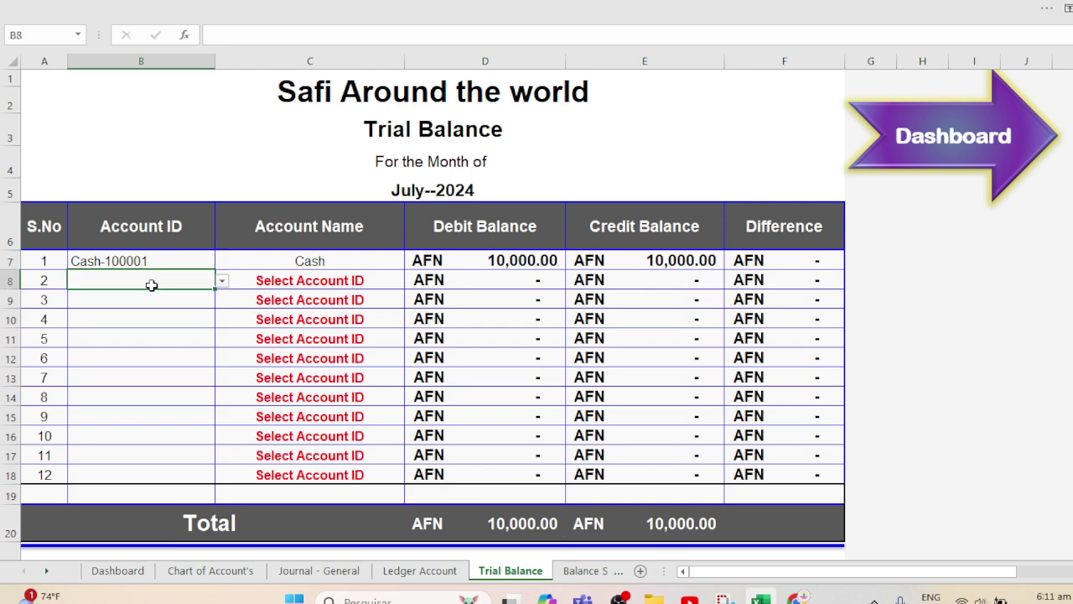
left_click(222, 281)
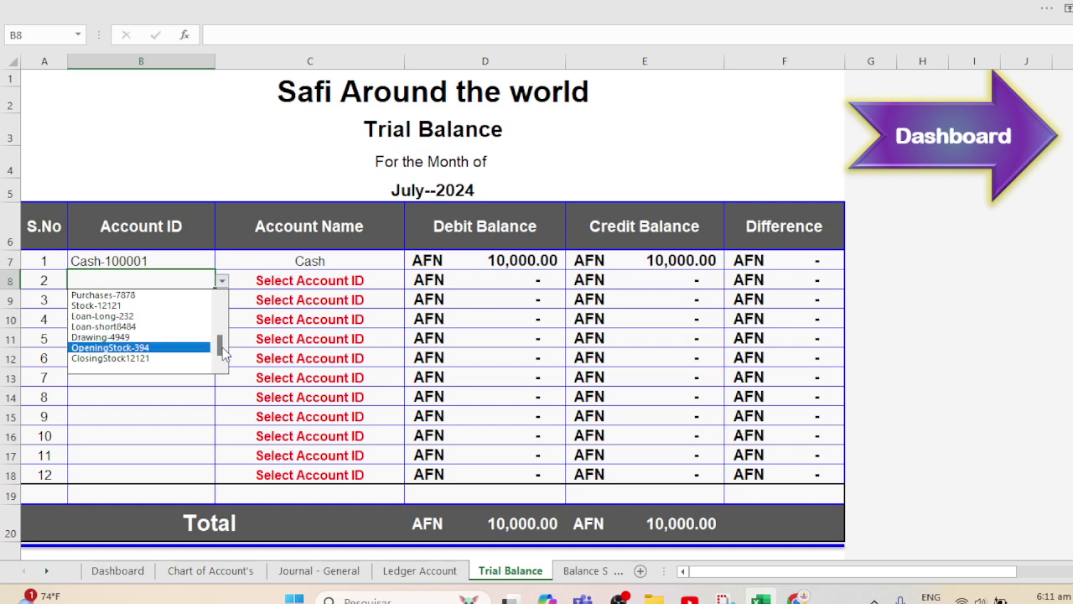
left_click_drag(224, 354, 223, 287)
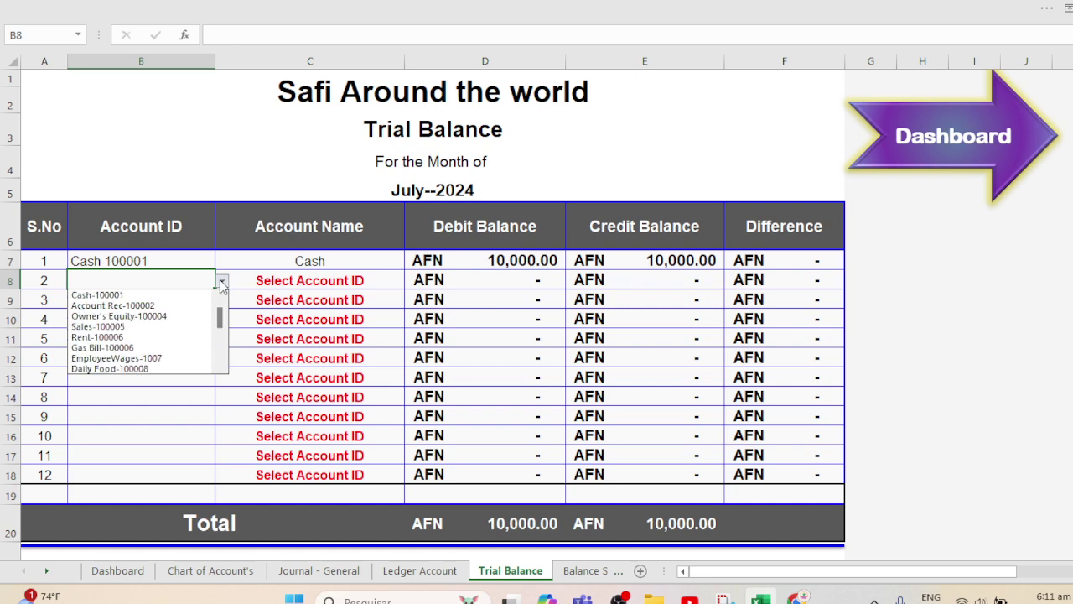
left_click(148, 359)
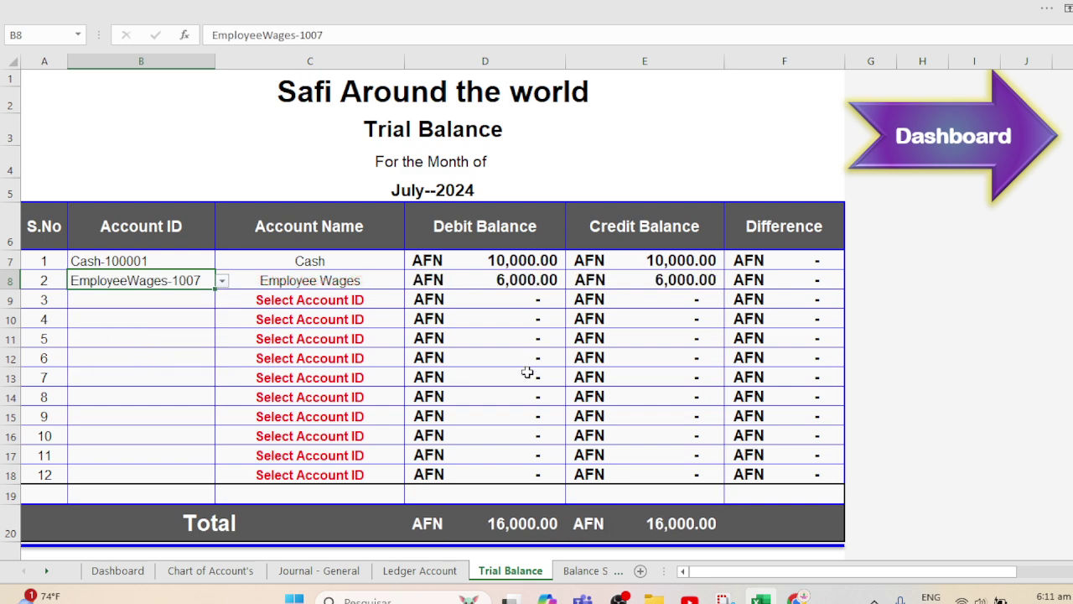
Step: Set the account ID in trial balance row 3 to Loan-Long-232 and compare the totals with the general journal
left_click(136, 299)
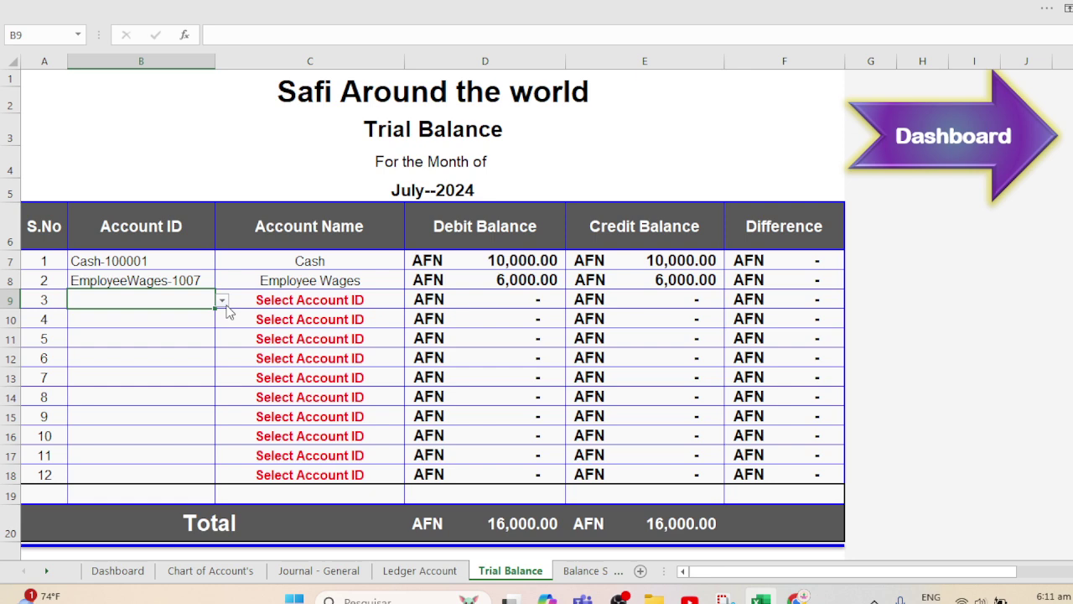
left_click(223, 300)
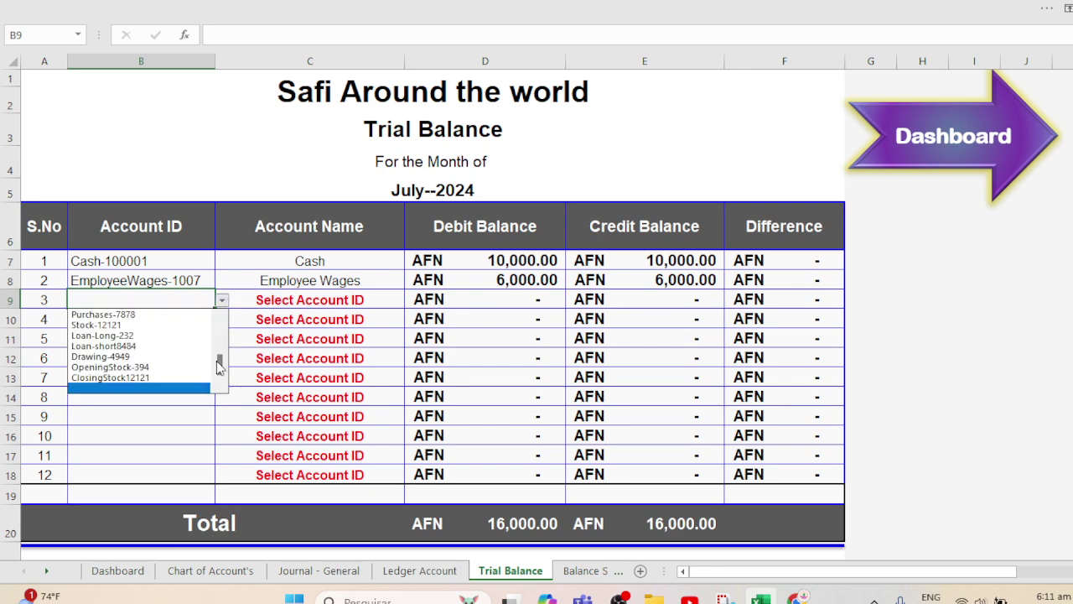
left_click(119, 336)
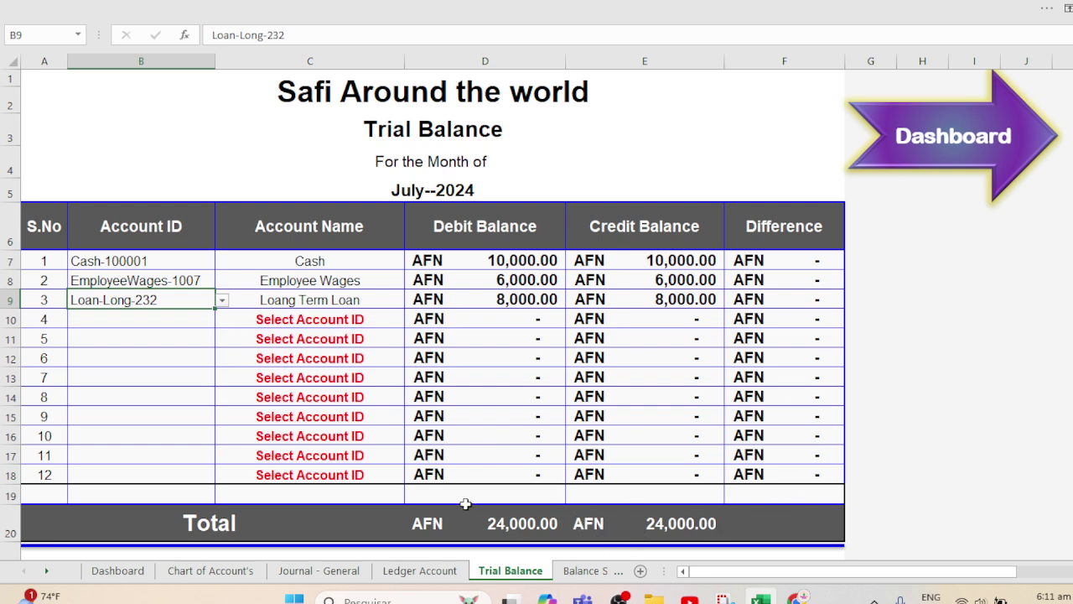
left_click(321, 575)
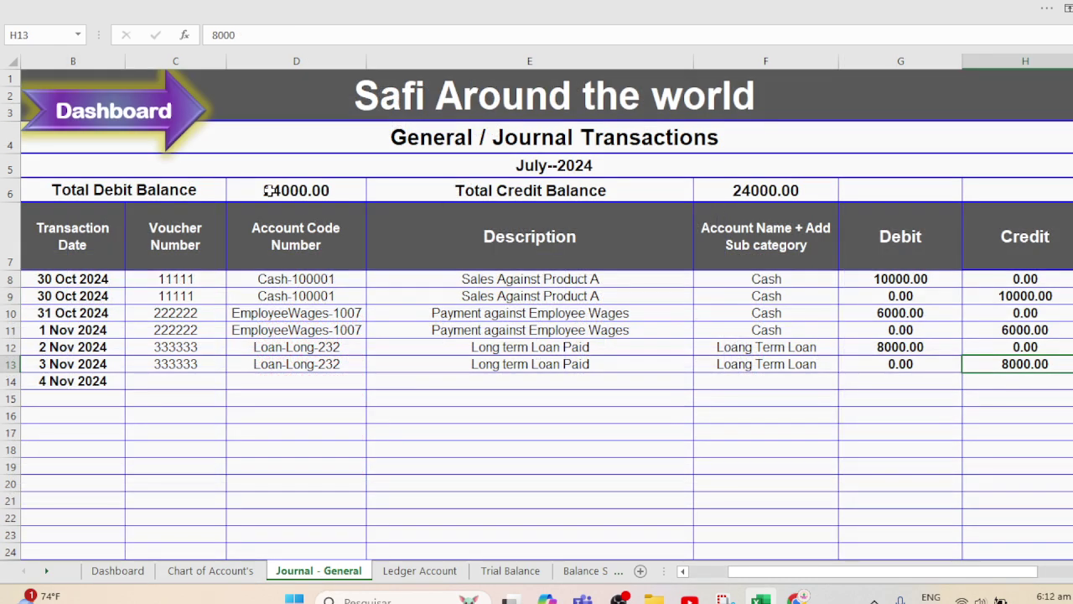
left_click(501, 572)
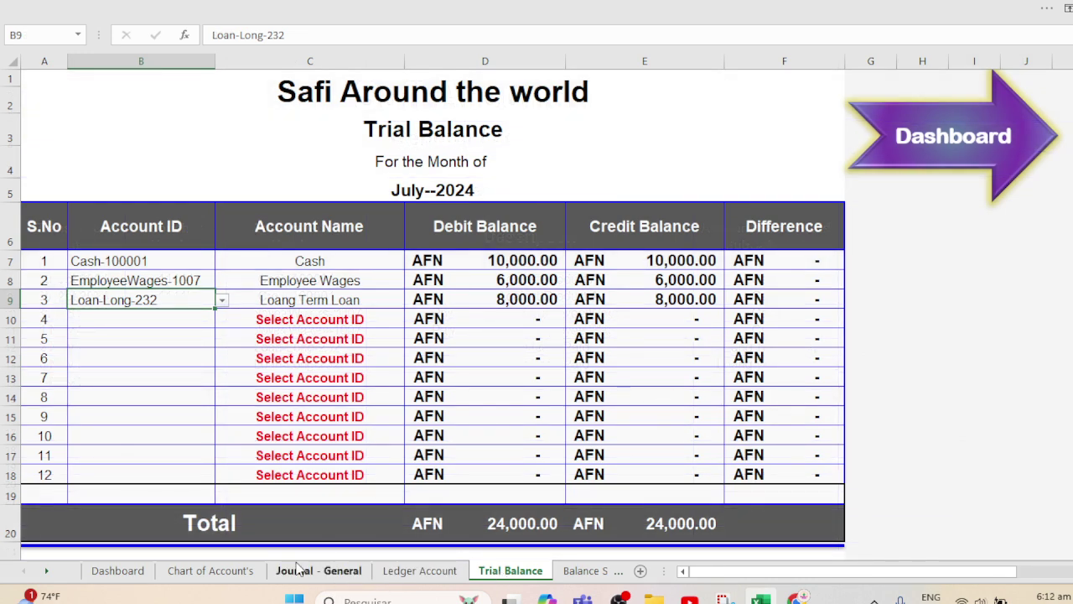
Step: Check the trial balance in the print preview and return to the sheet
left_click(611, 127)
key("ctrl+p")
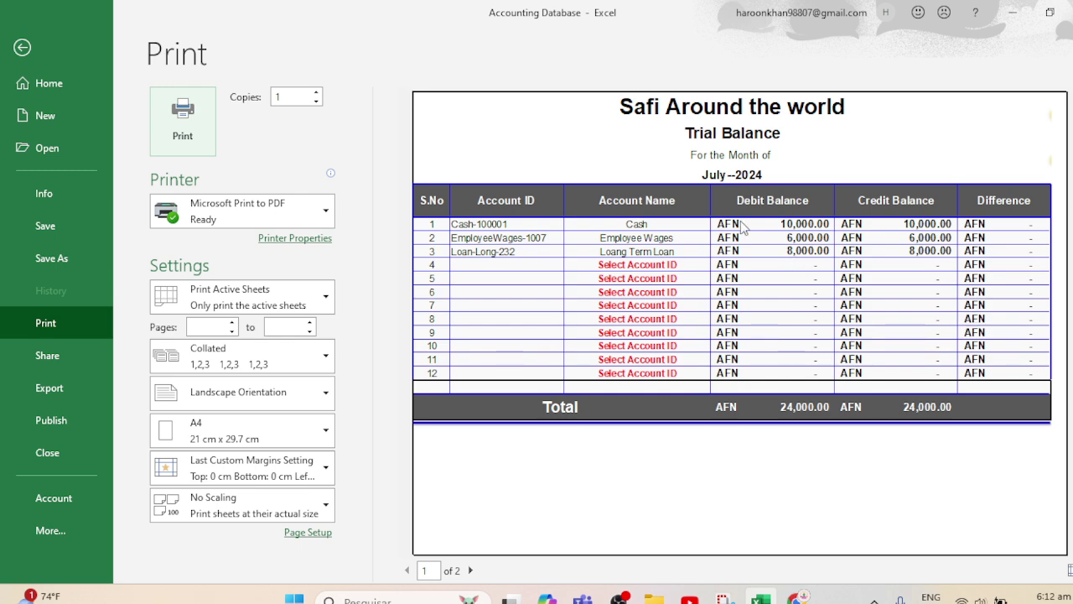
left_click(21, 47)
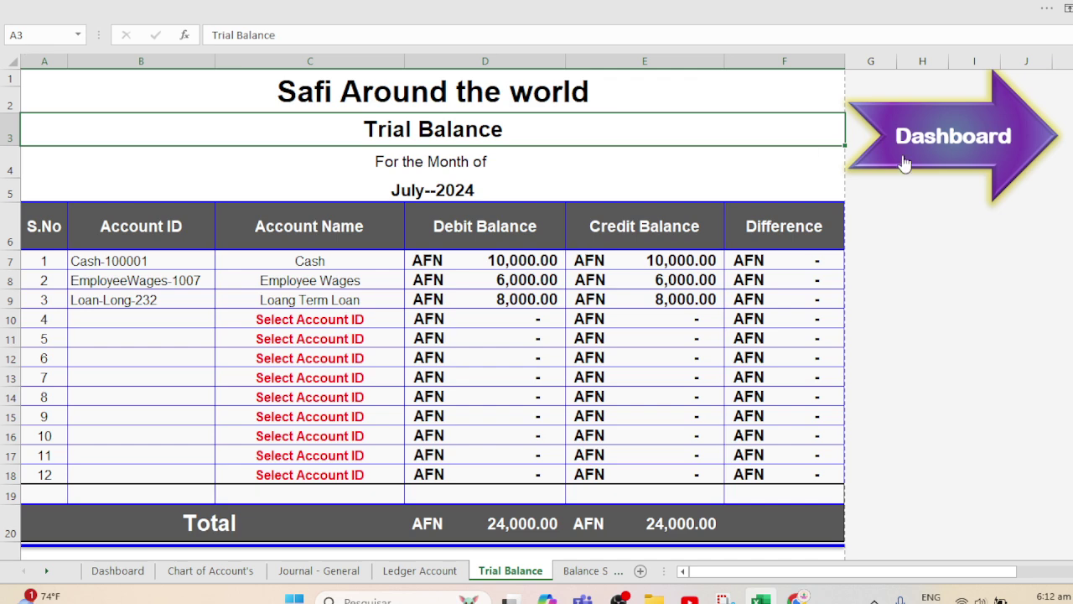
Step: Open Income Statement & Balance from the dashboard and review the income statement and balance sheet sections
left_click(942, 139)
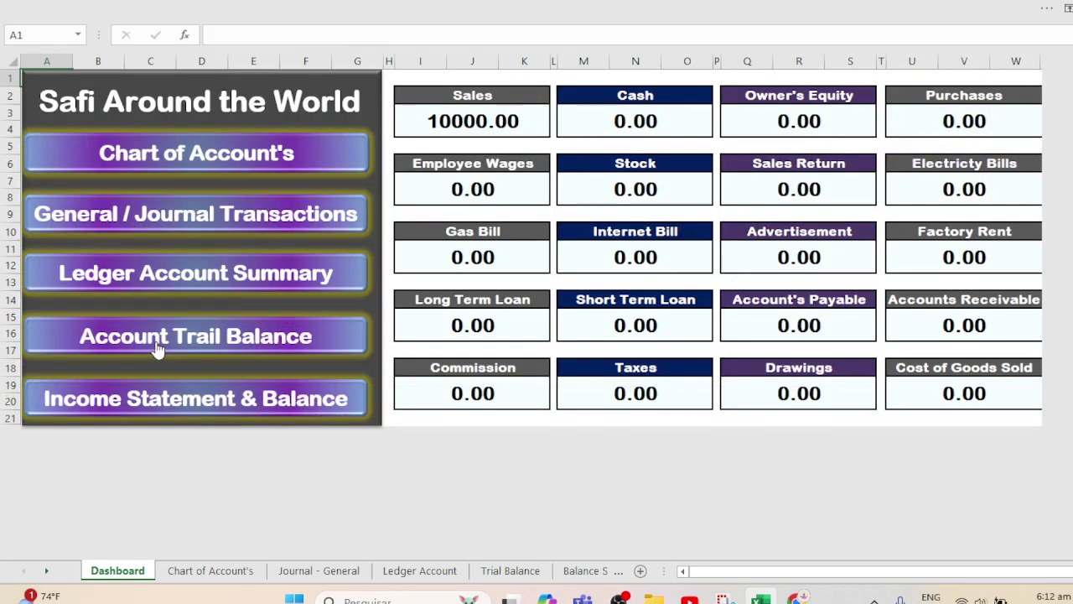
left_click(109, 406)
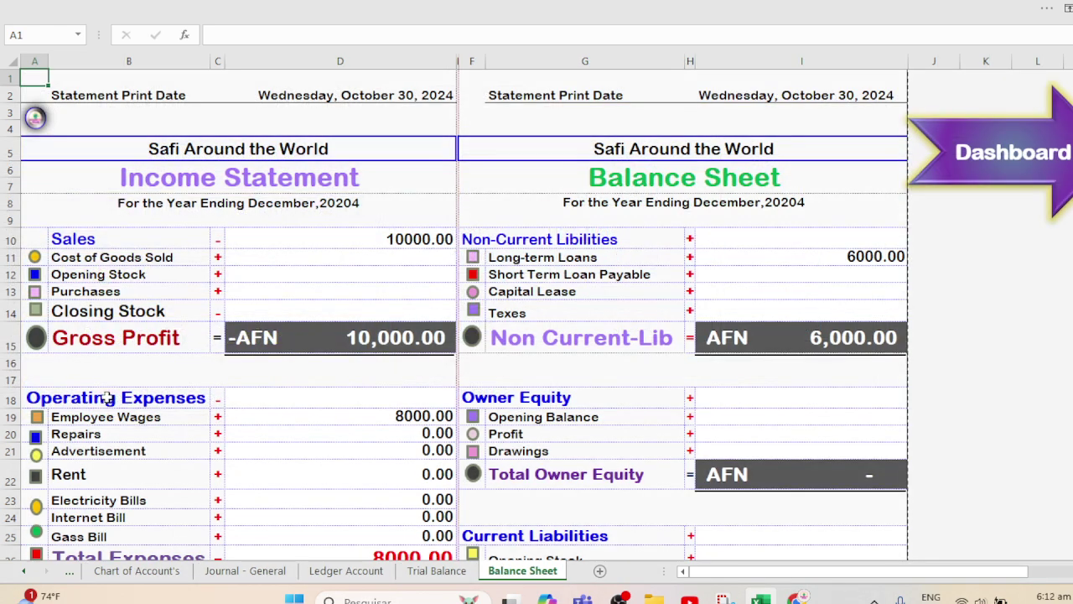
scroll(1039, 181, "down", 3)
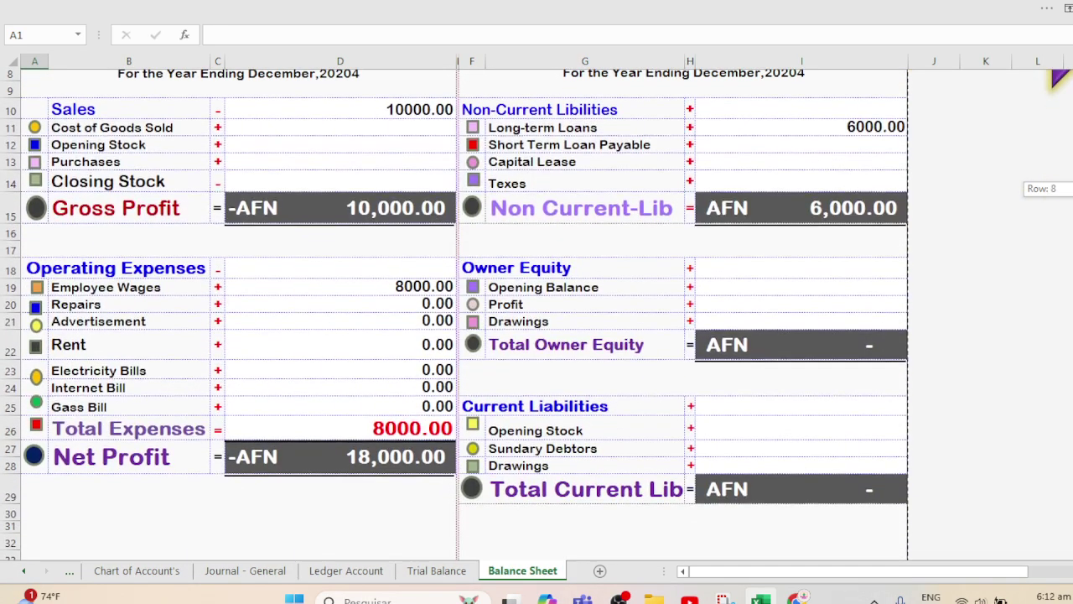
scroll(1039, 181, "up", 2)
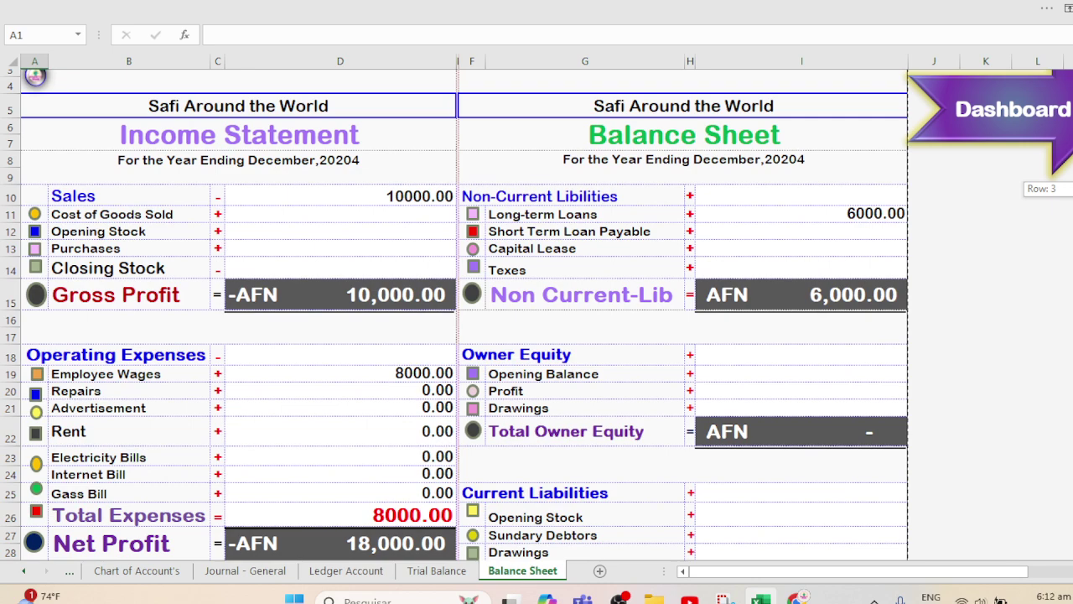
scroll(1040, 180, "down", 1)
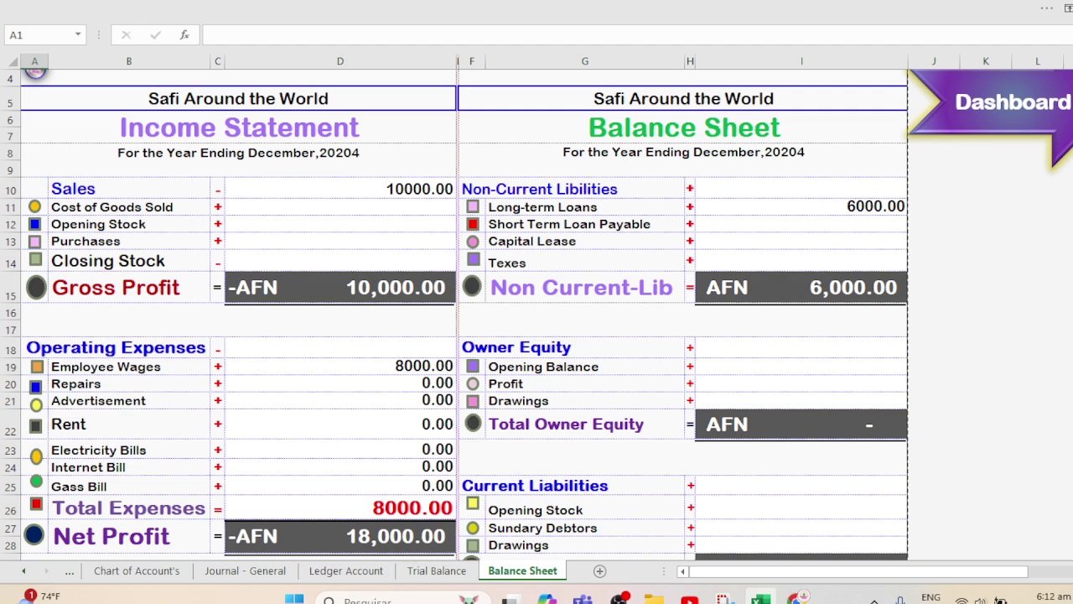
left_click_drag(1072, 186, 1072, 233)
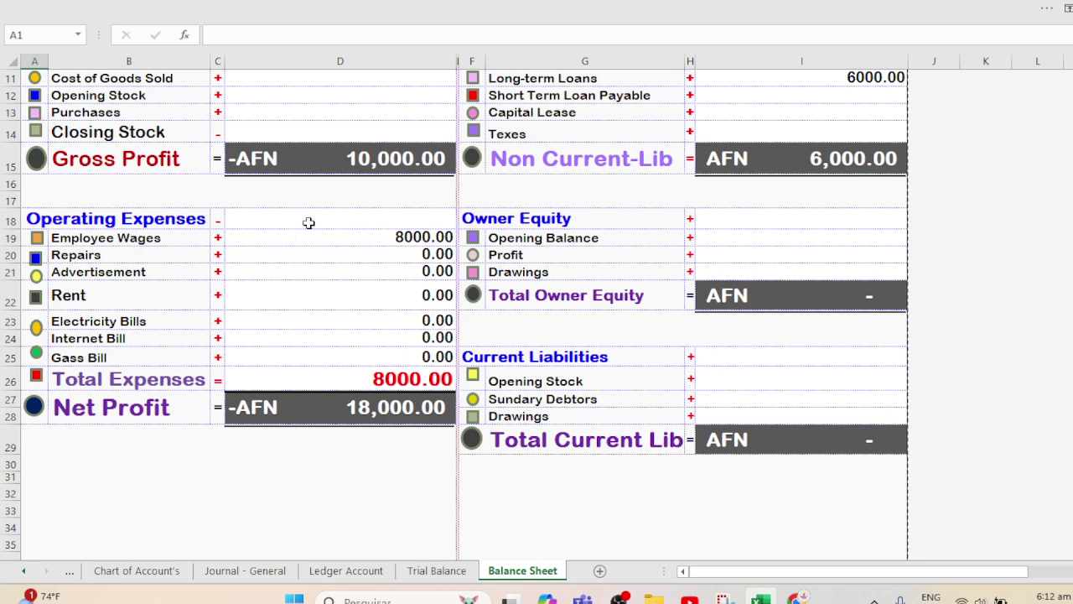
left_click_drag(1072, 336, 1072, 205)
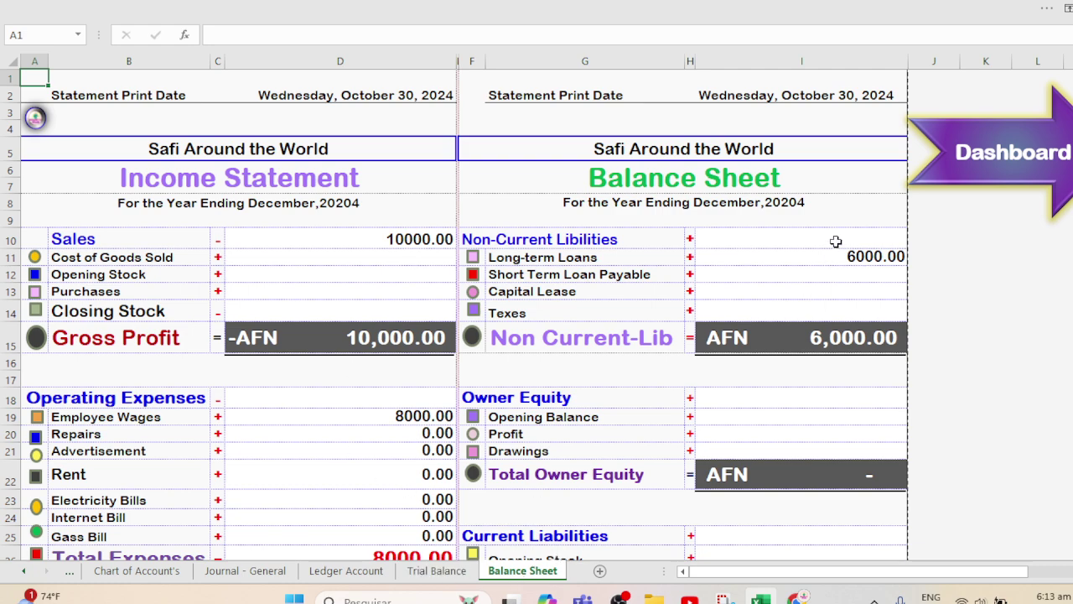
Step: Check the income statement and balance sheet in the print preview, then return to the dashboard
key("ctrl+p")
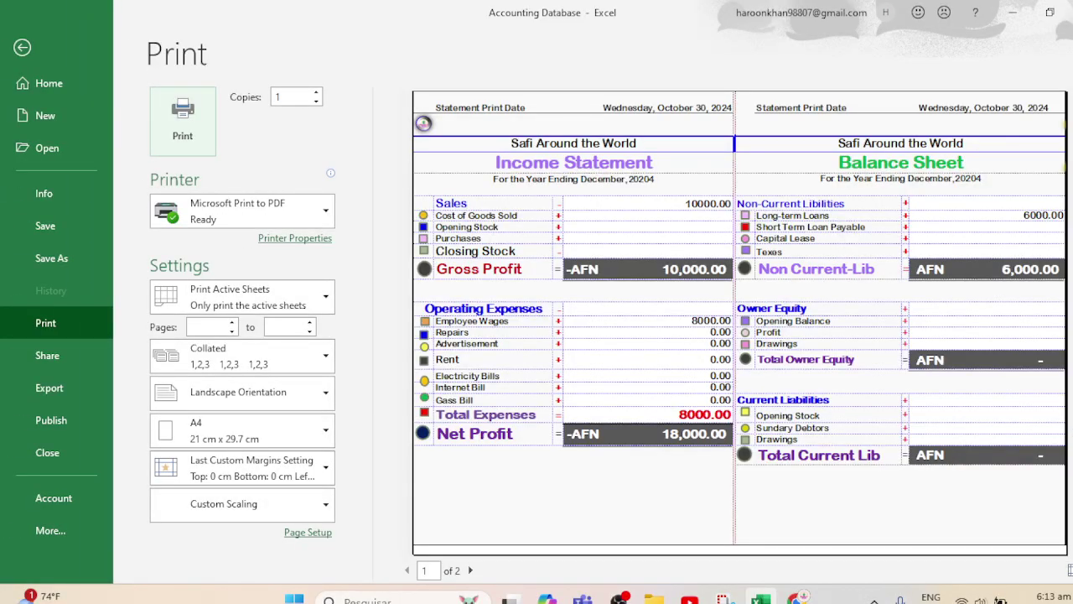
left_click(1071, 570)
left_click(1069, 570)
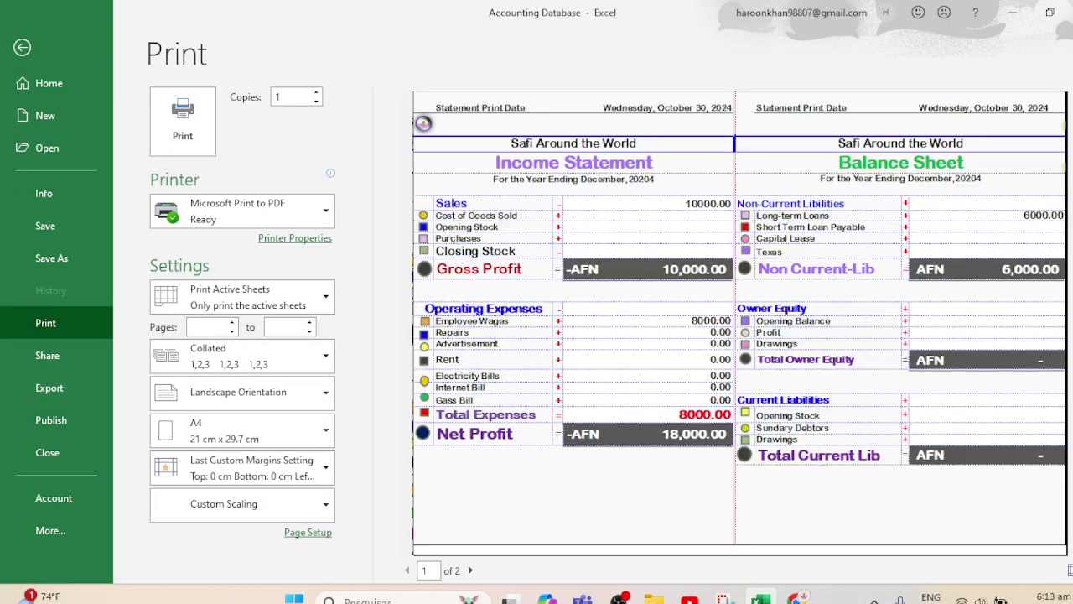
left_click(22, 47)
left_click(1044, 151)
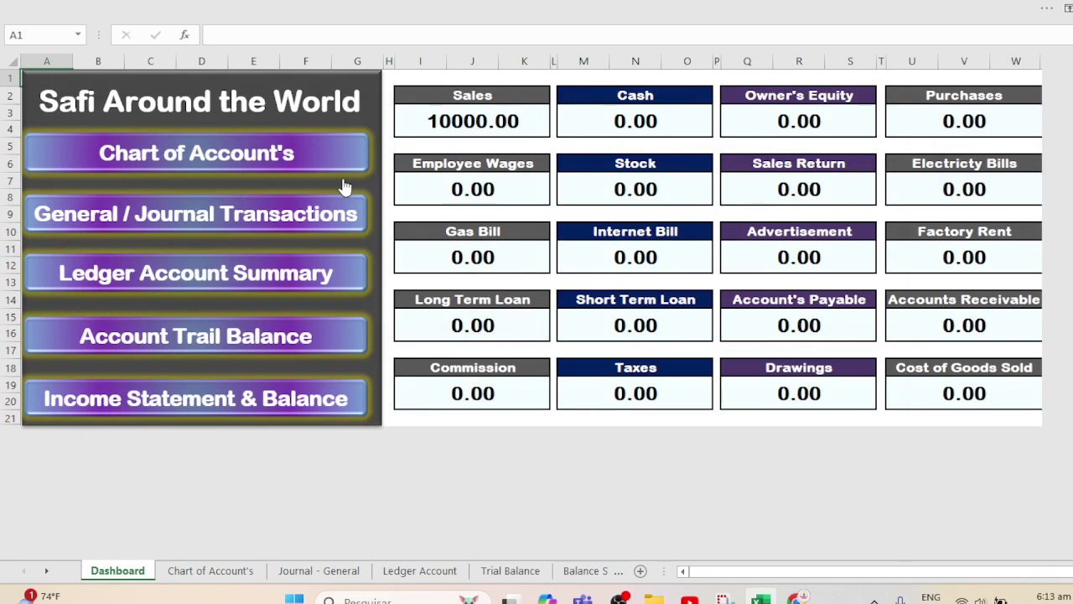
Step: Review the chart of accounts, general journal, ledger account, trial balance and balance sheet in turn
left_click(193, 162)
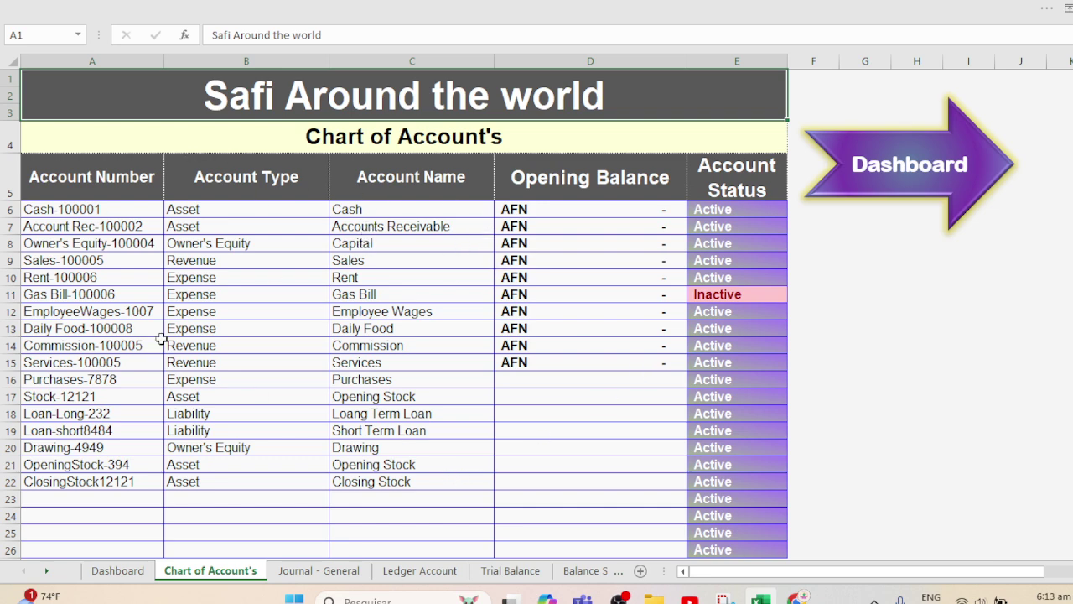
left_click(327, 571)
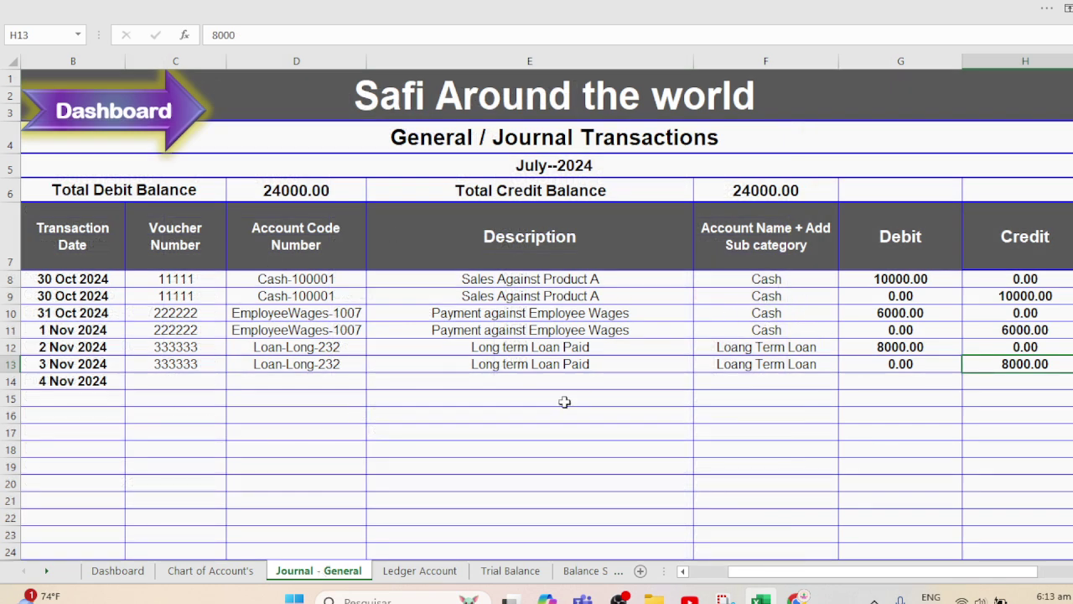
left_click(418, 571)
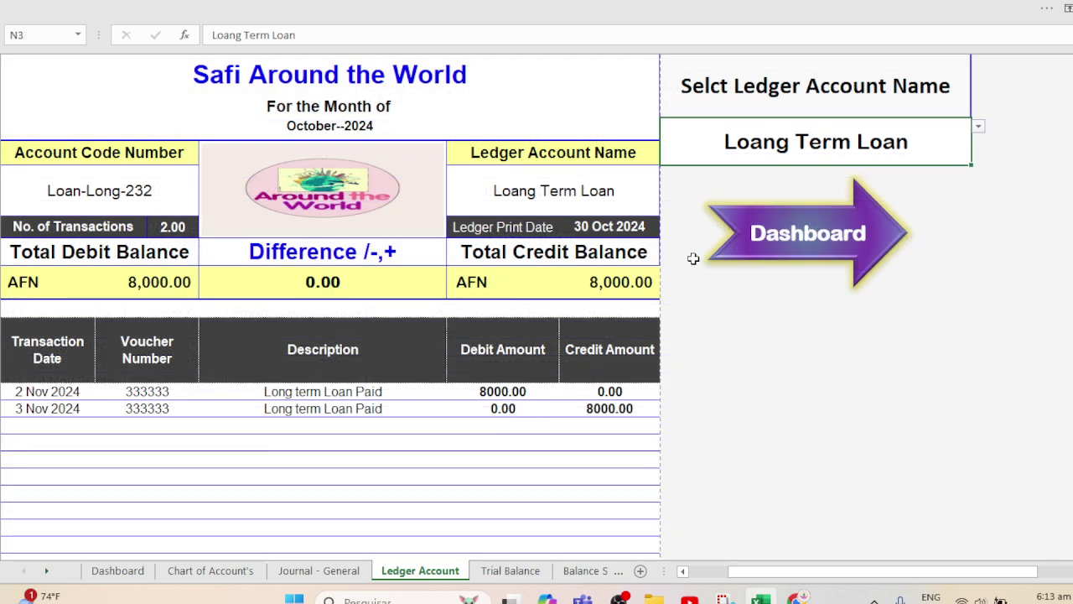
left_click(977, 124)
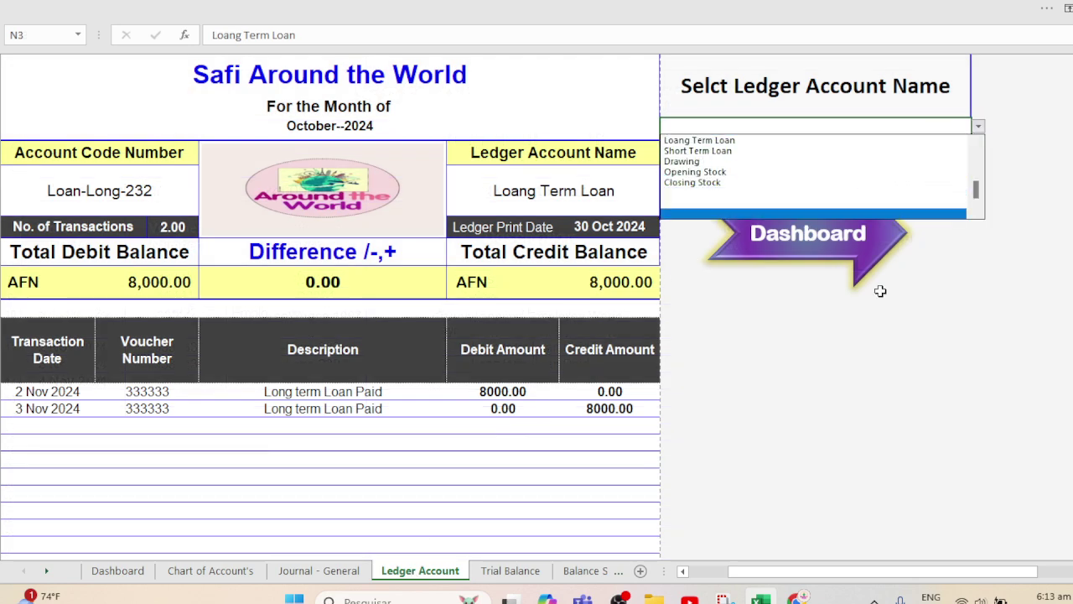
key("Escape")
left_click(507, 571)
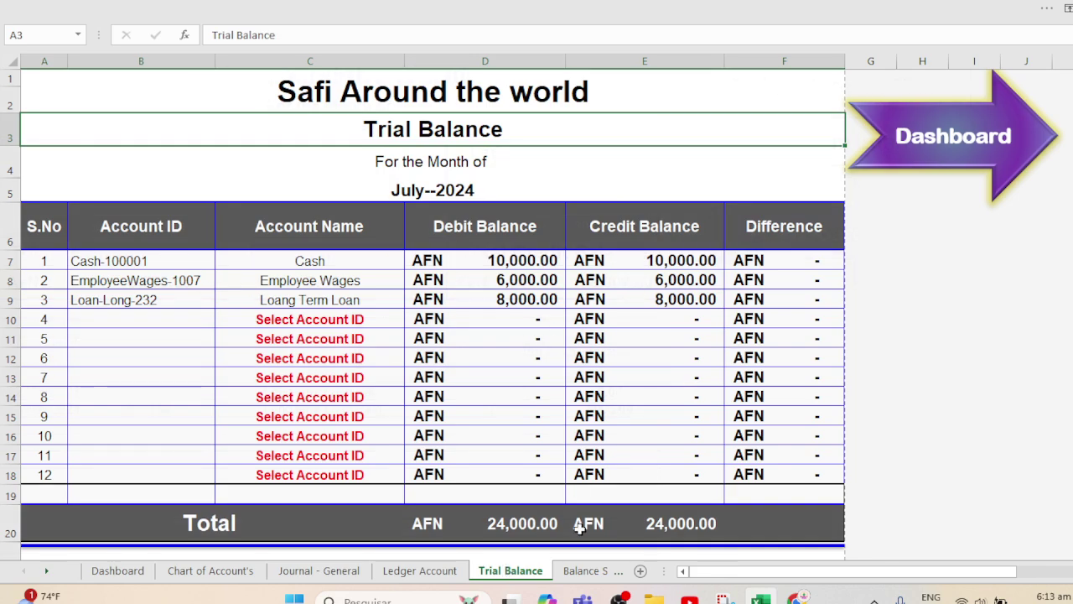
left_click(584, 570)
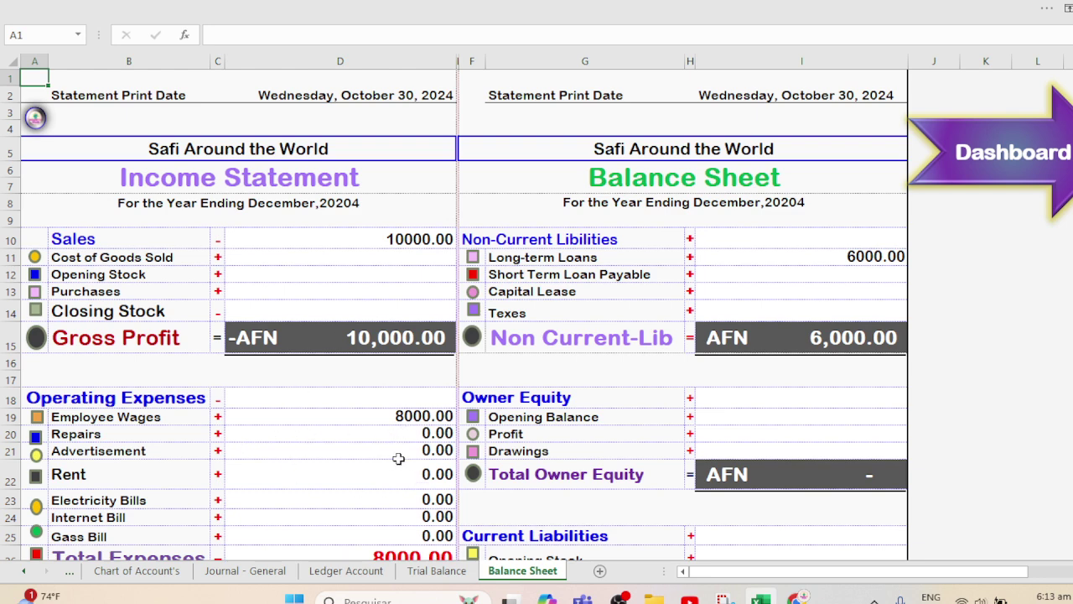
Step: In the general journal, enter voucher numbers 5555 in row 14 and 555 in row 15
left_click(239, 571)
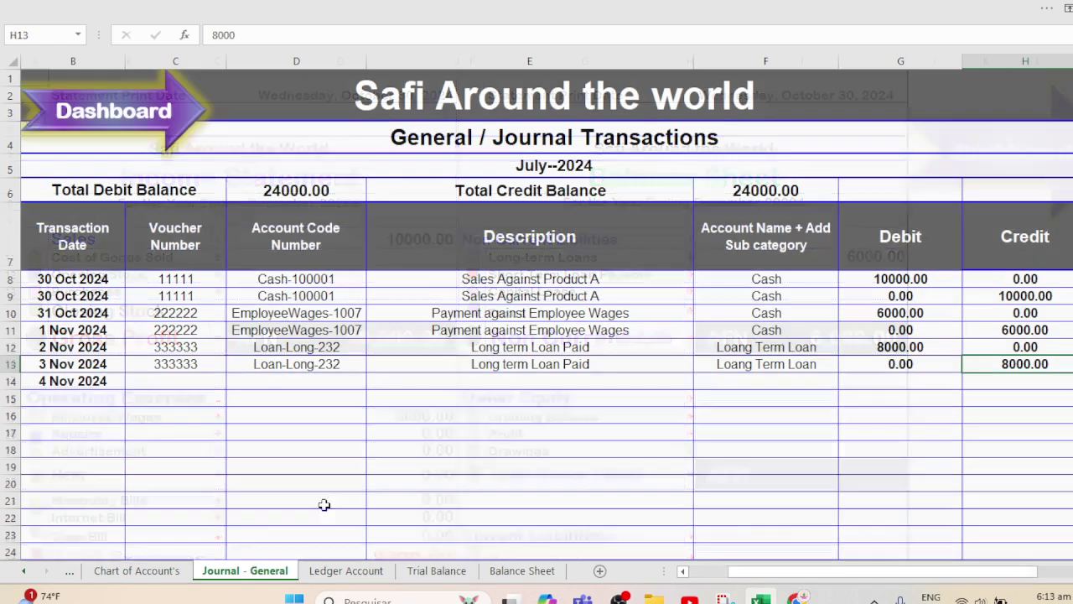
left_click(161, 384)
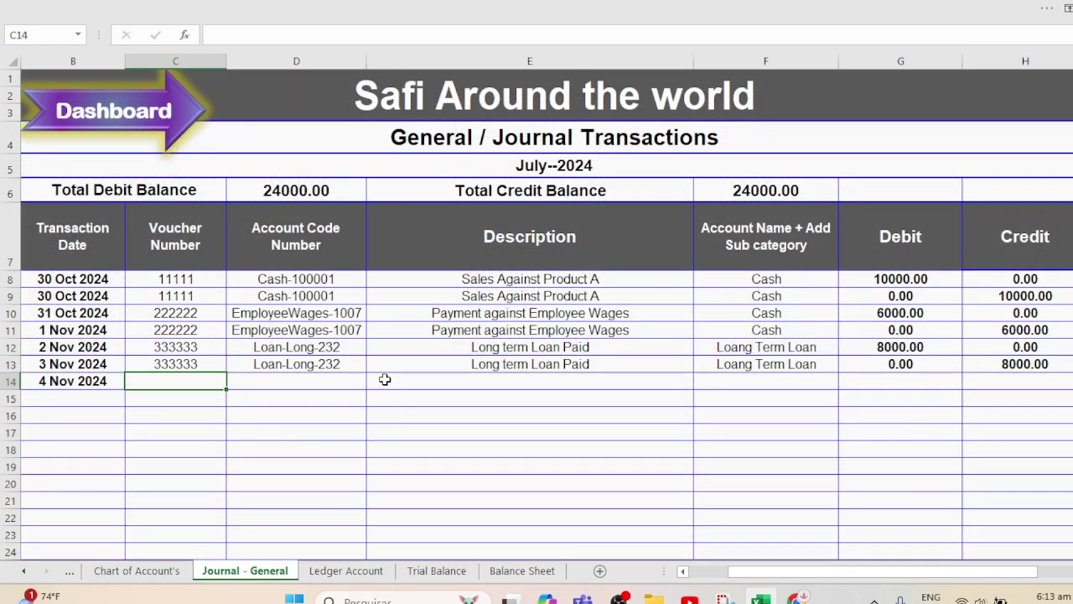
type("5555")
key("Return")
type("555")
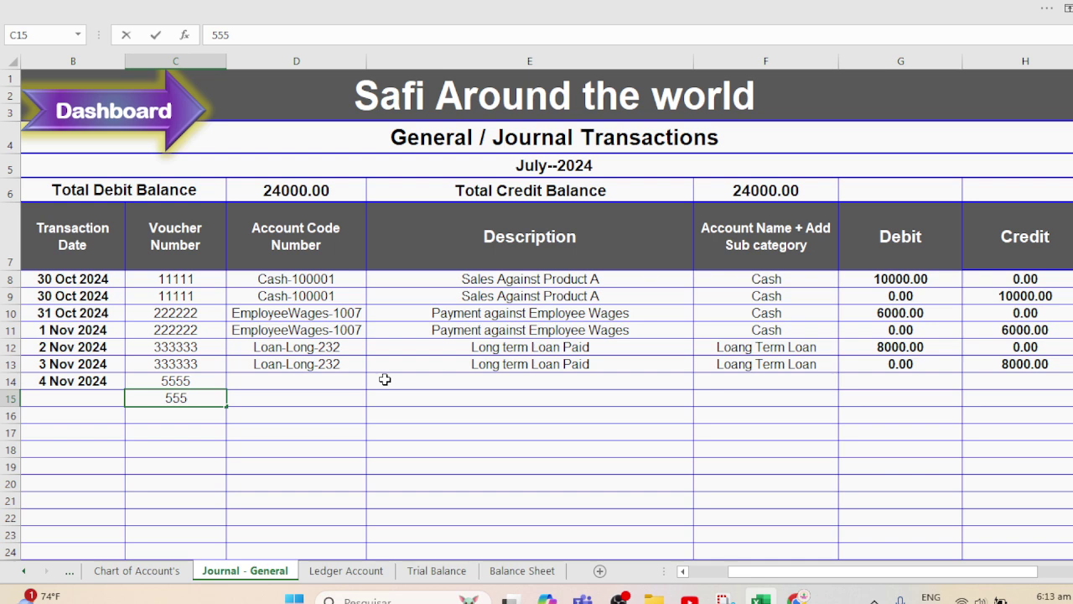
Step: Copy the transaction date 4 Nov 2024 from row 14 of the journal into row 15
key("Up")
key("Right")
key("Left")
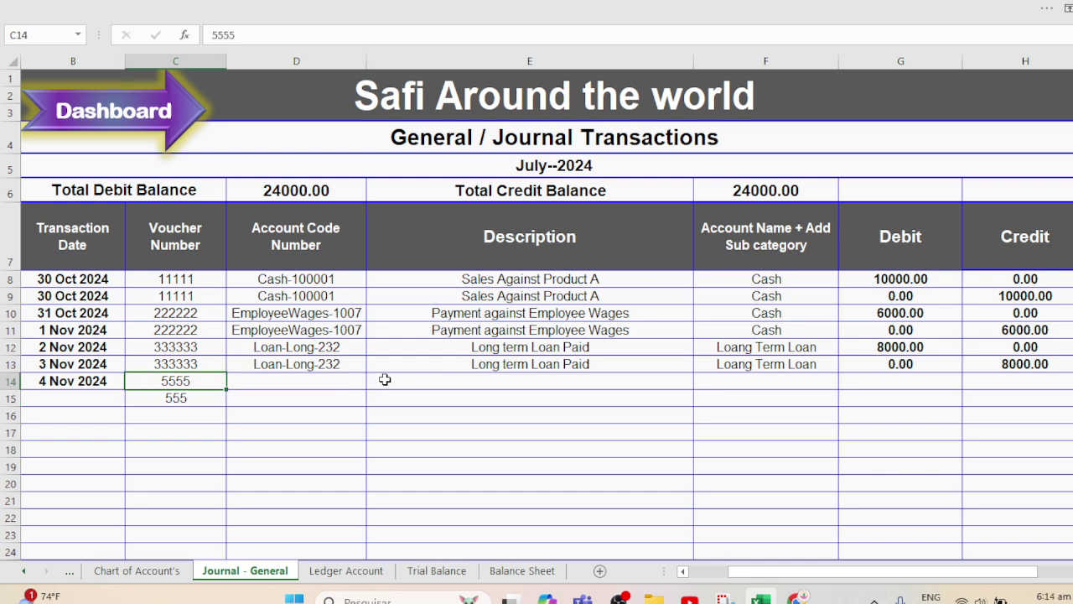
key("Left")
key("ctrl+c")
key("Down")
key("Return")
key("Right")
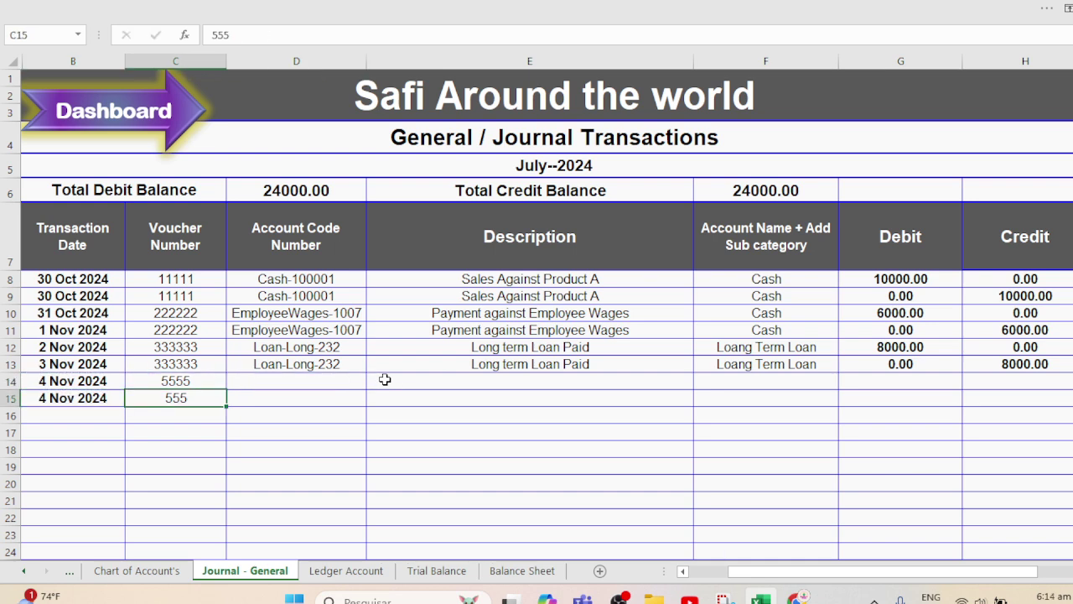
Step: Set the account code number in journal rows 14 and 15 to Purchases-7878
key("Up")
key("Right")
left_click(373, 381)
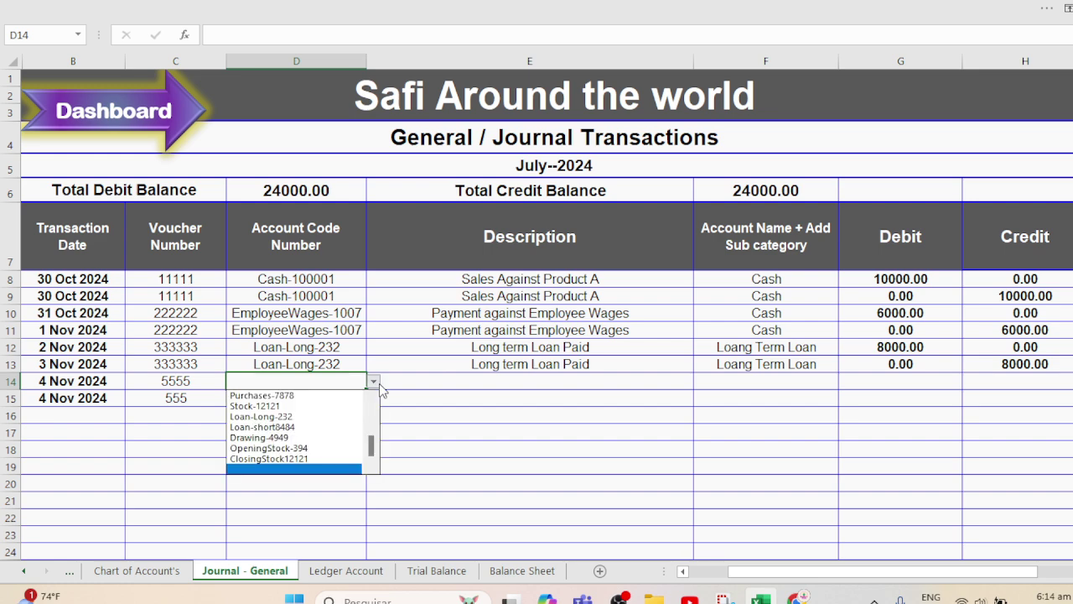
mouse_move(373, 463)
left_mouse_down()
mouse_move(372, 430)
mouse_move(372, 444)
left_mouse_up()
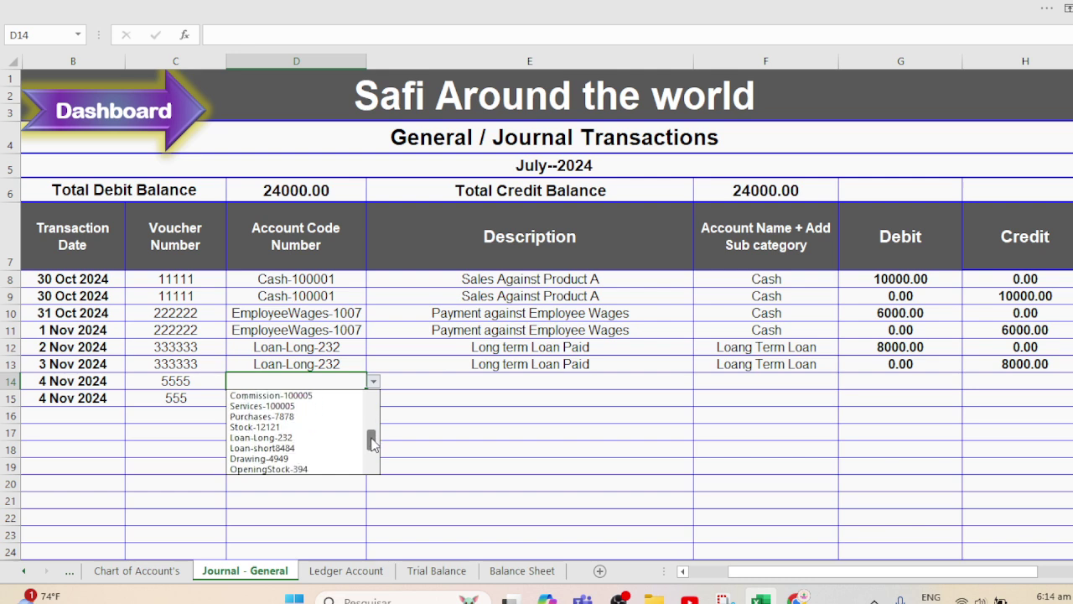
left_click(269, 417)
left_click(303, 397)
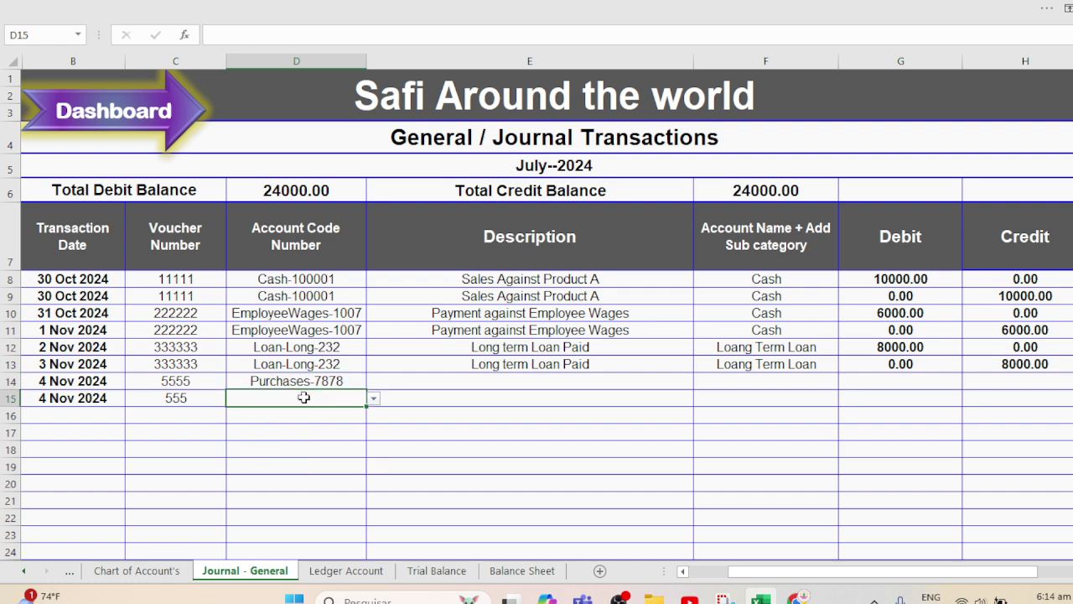
type("p")
key("Tab")
Step: Enter the description "Purchases against Company" in journal rows 14 and 15
key("Up")
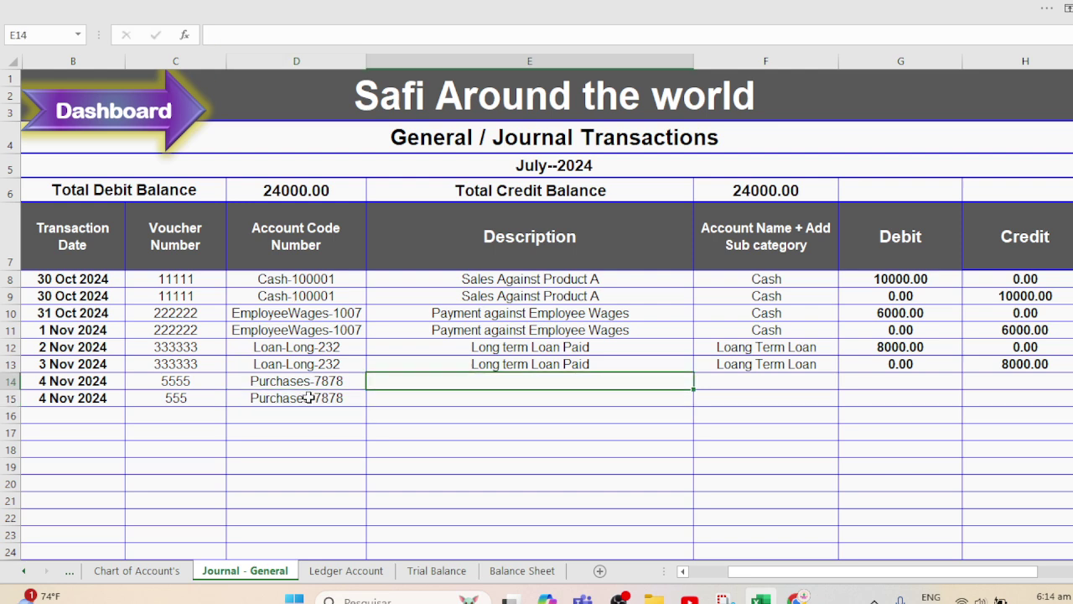
type("Purchases against ")
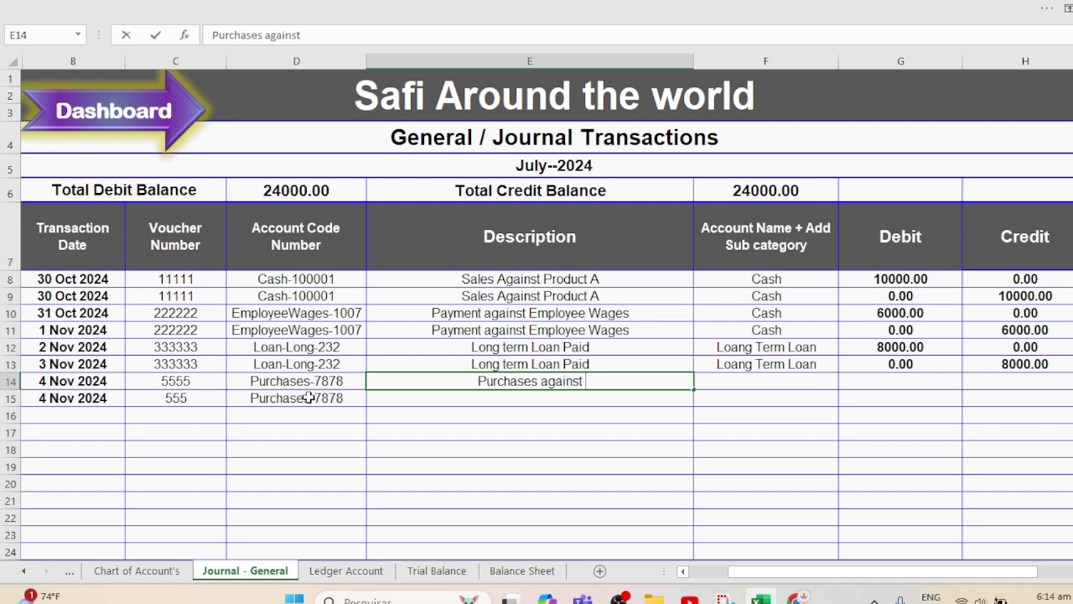
type("Company")
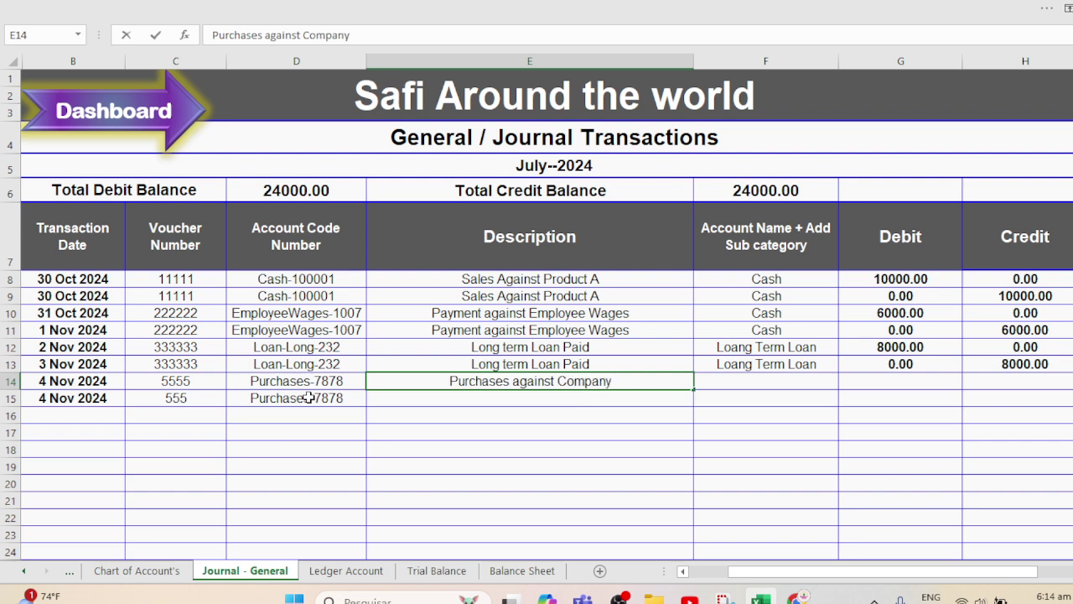
key("Return")
type("p")
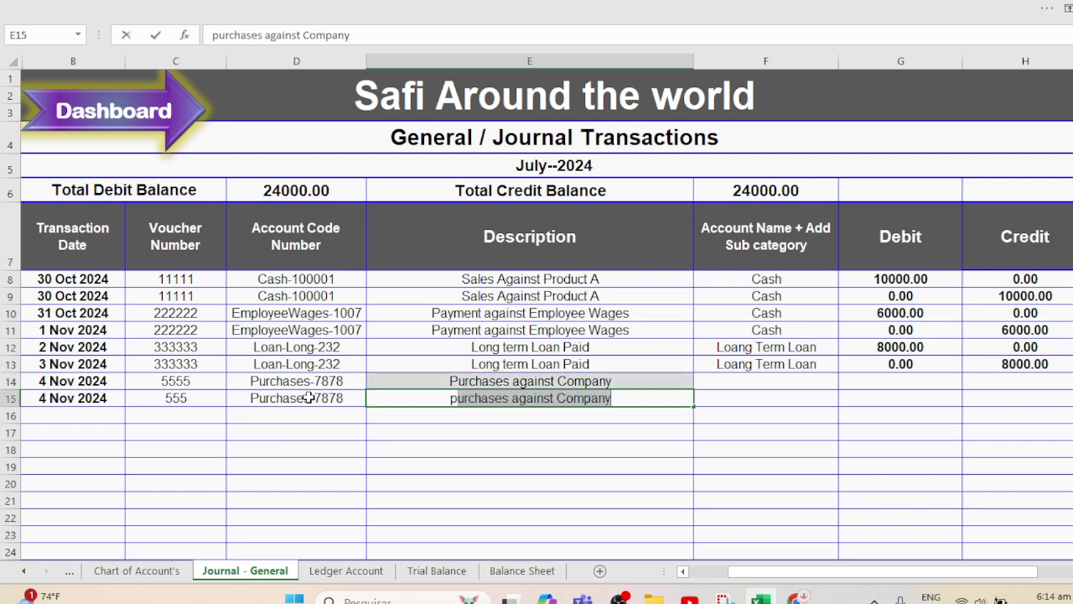
key("Tab")
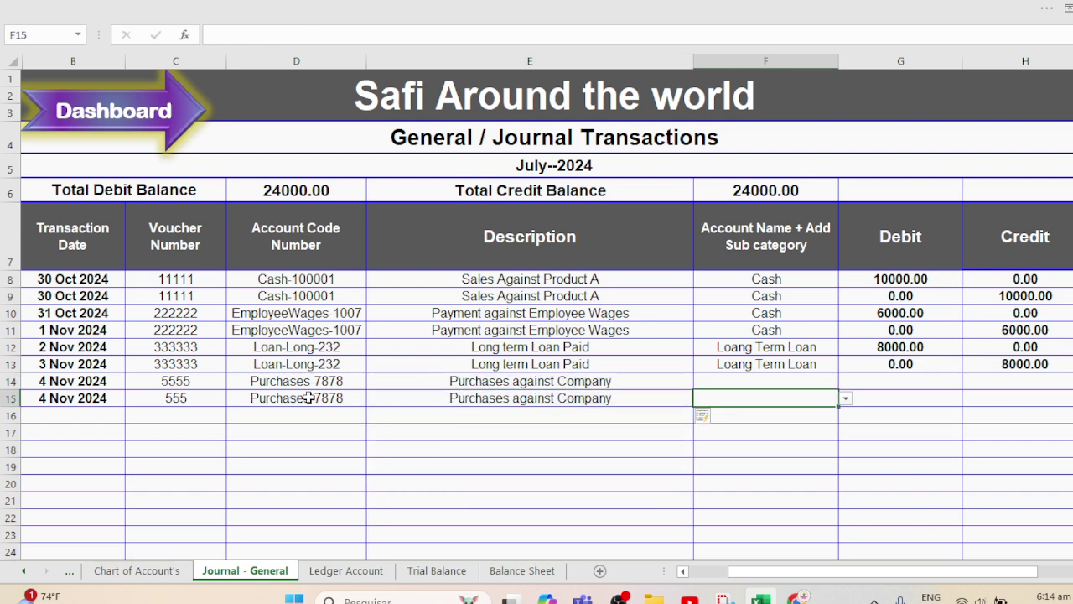
Step: Set the account name to "purchases" in journal rows 14 and 15
key("Up")
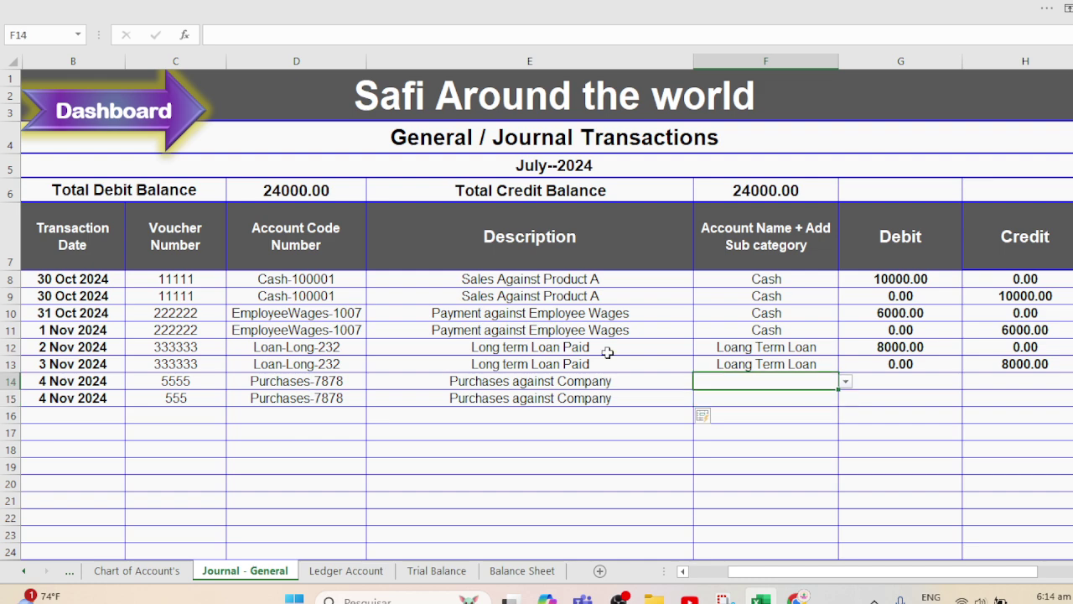
type("purchase")
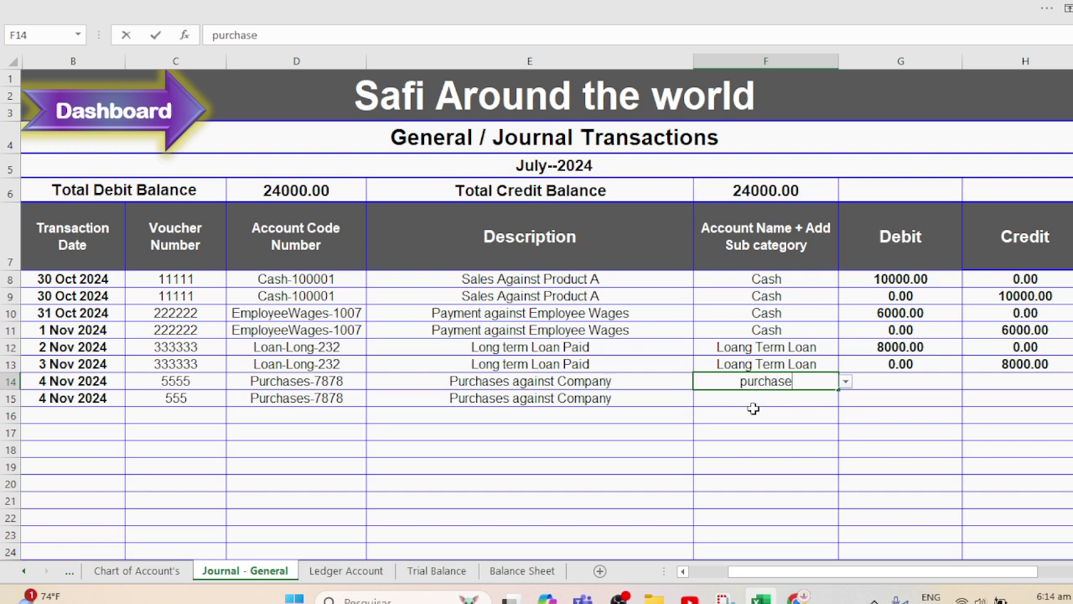
key("Return")
key("Return")
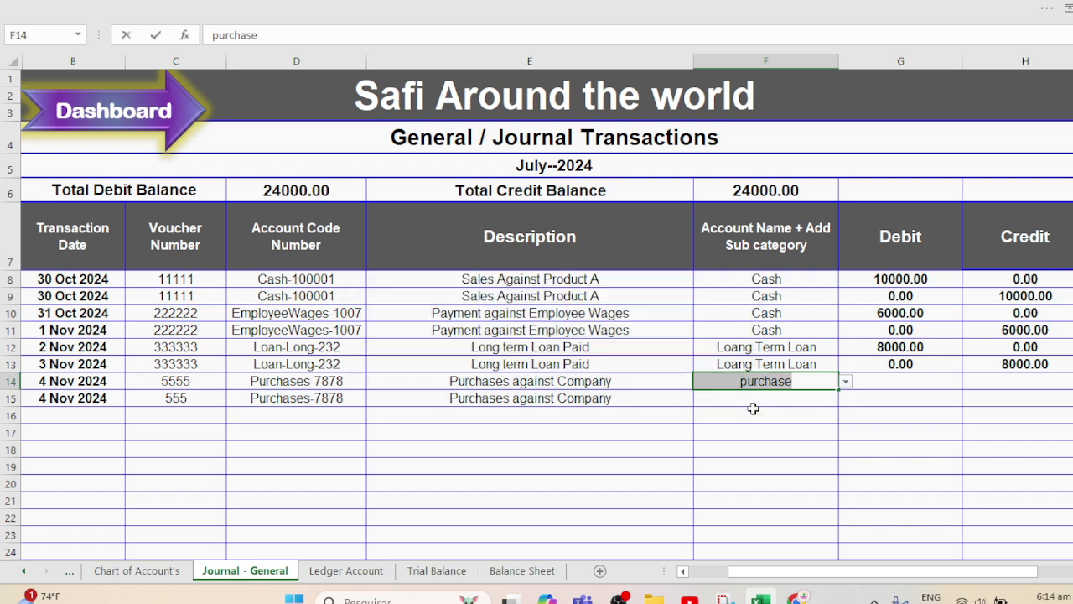
type("purchases")
key("Return")
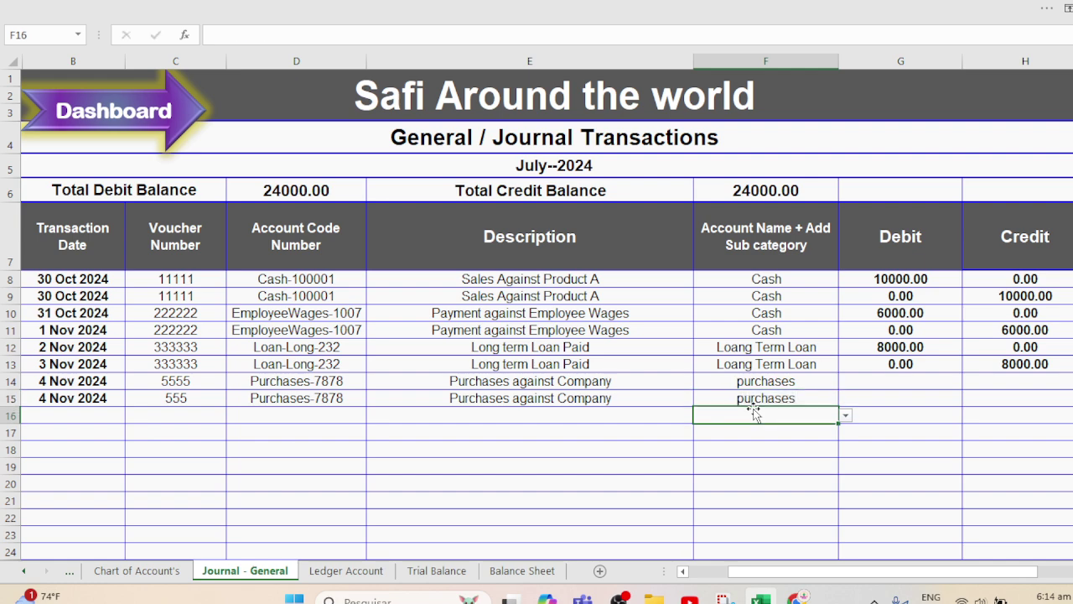
Step: Enter a debit of 7000 and a credit of 0 for the purchase in journal row 14
key("Tab")
key("Up")
type("7000")
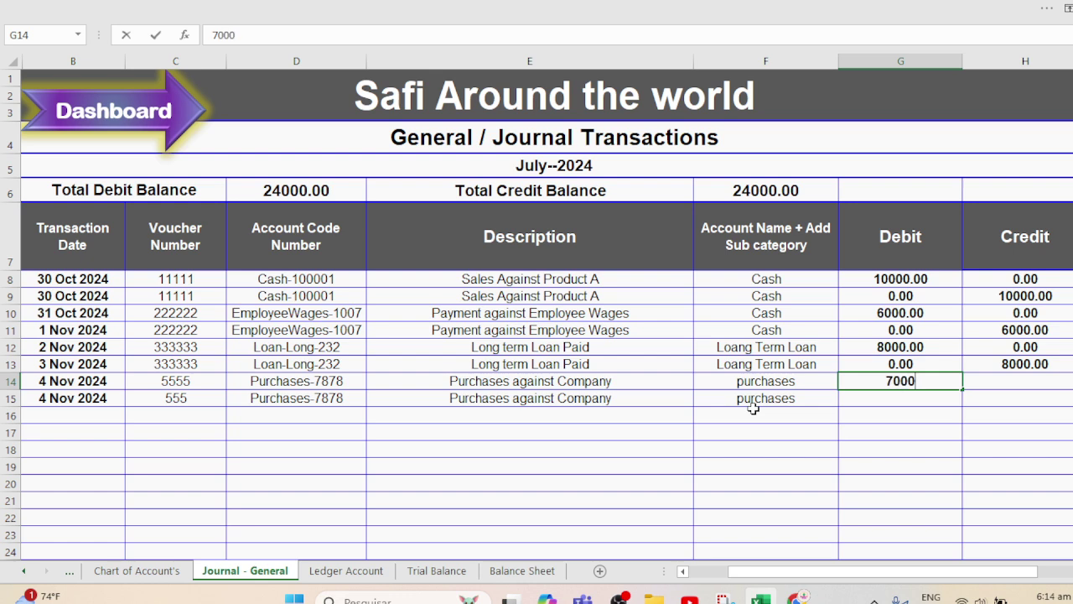
key("Return")
key("Tab")
key("Up")
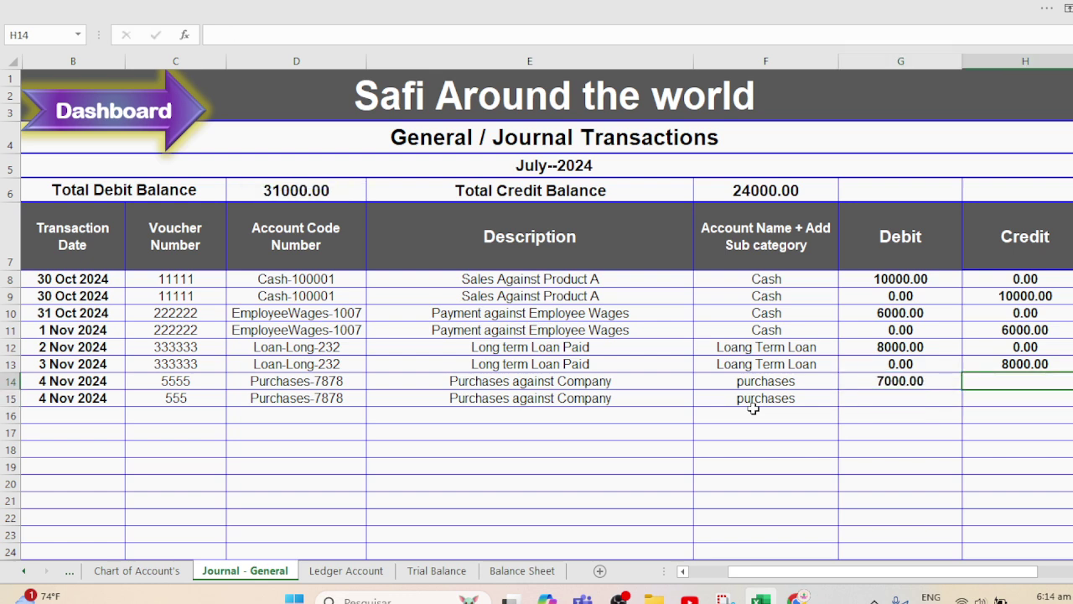
type("0")
key("Return")
Step: Enter a credit of 7000 and a debit of 0 for the purchase in journal row 15
type("7000")
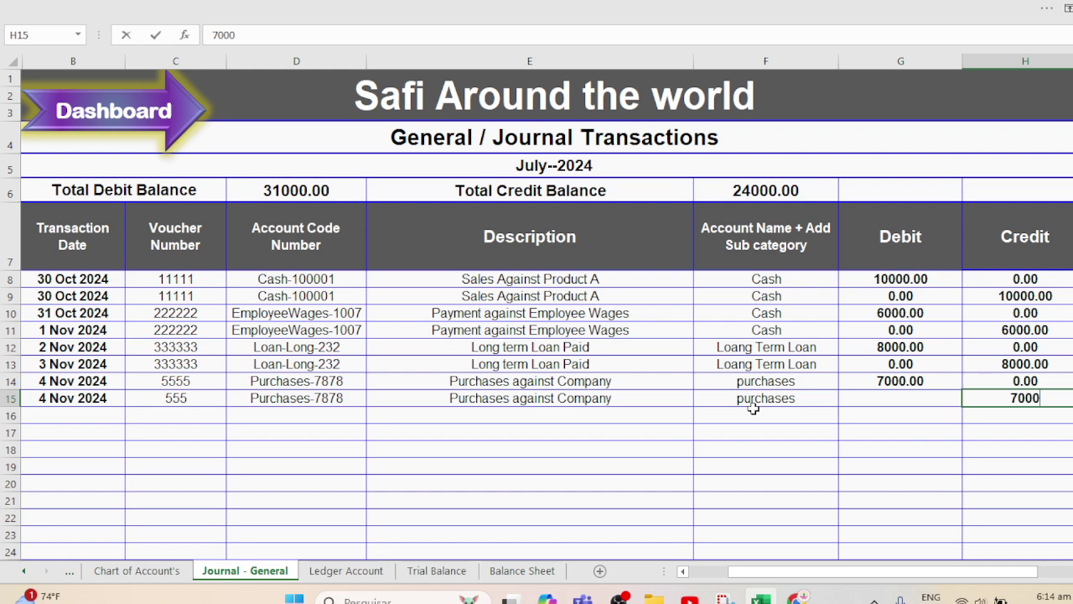
key("Left")
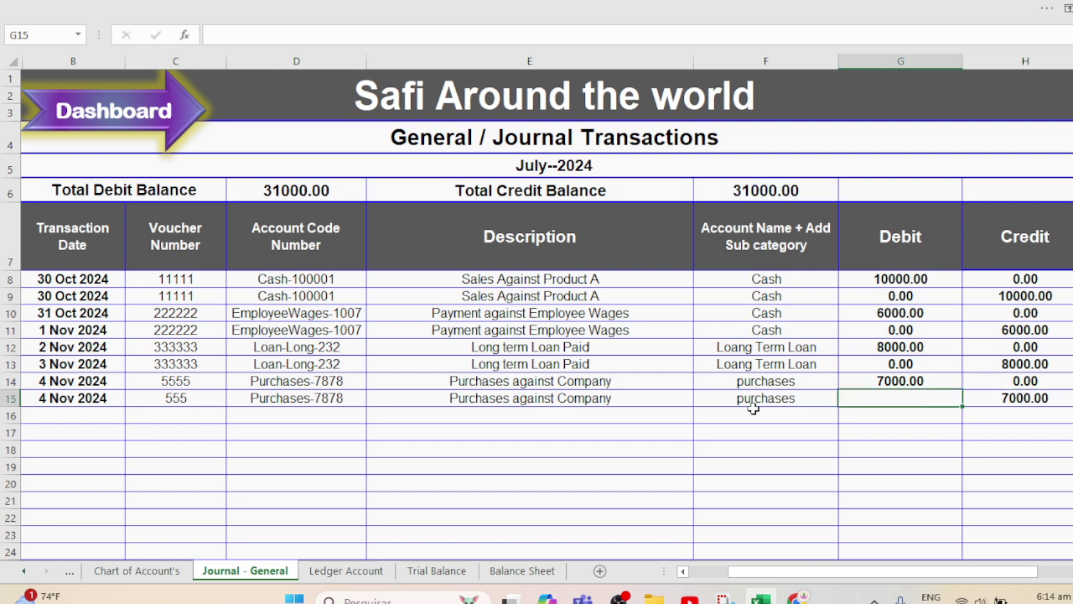
type("0")
key("Return")
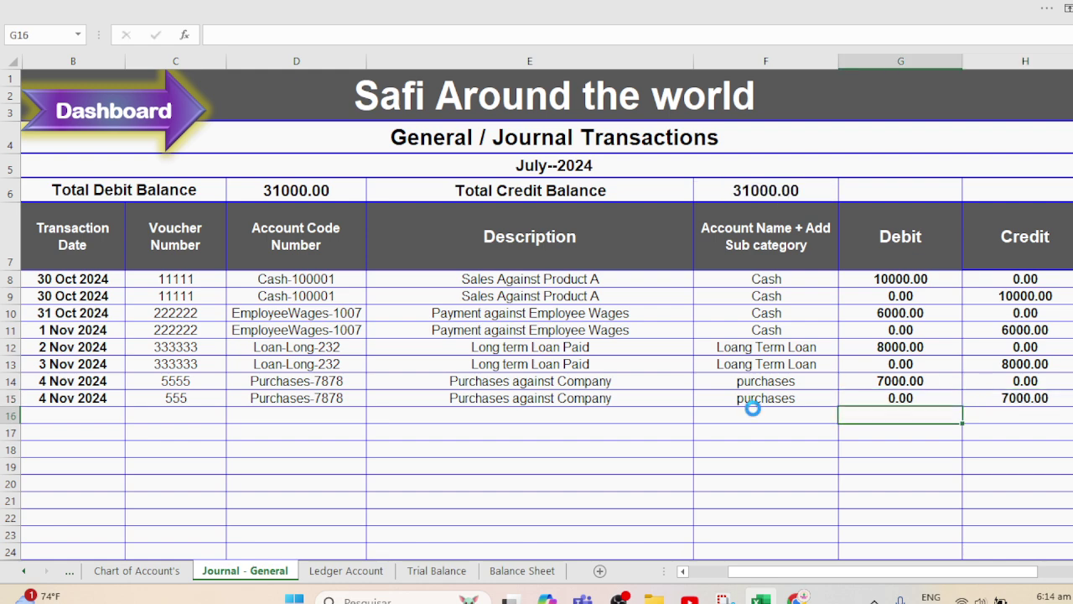
Step: Open the Ledger Account Summary from the dashboard and switch the ledger account name to Purchases
left_click(127, 114)
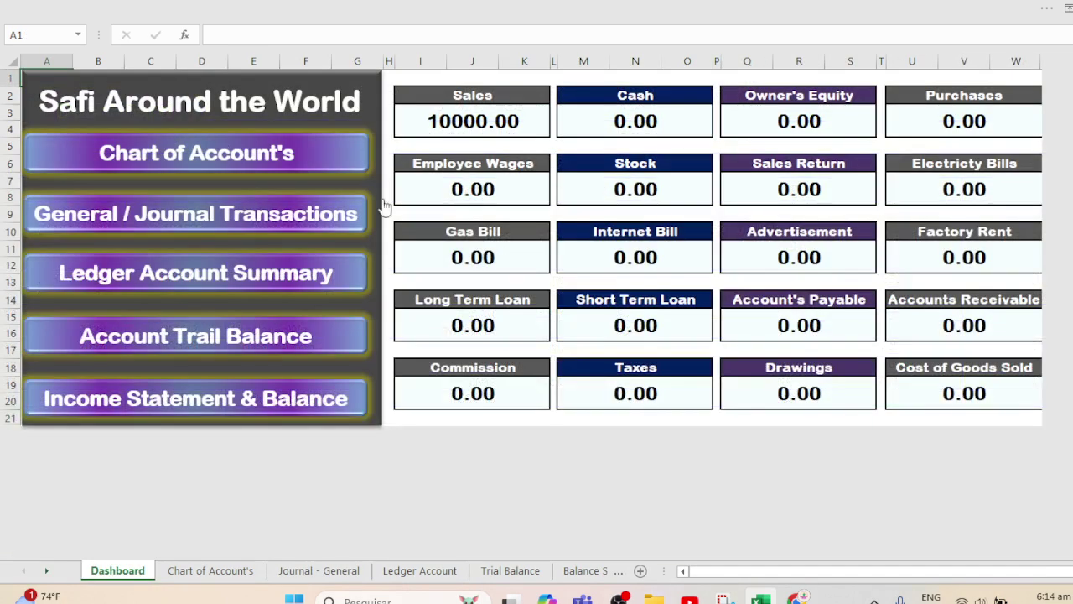
left_click(120, 273)
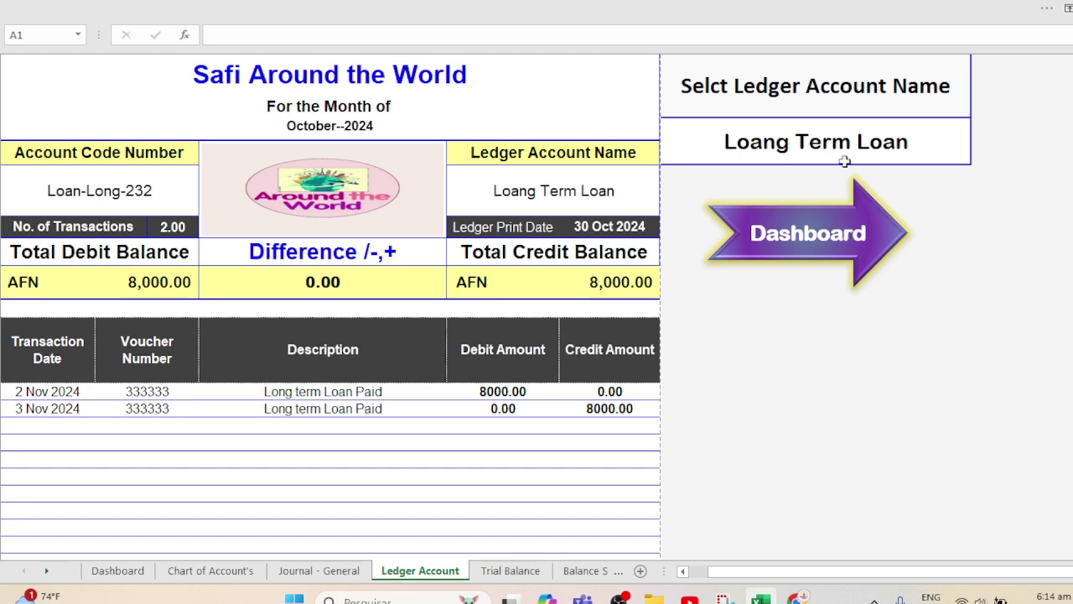
left_click(911, 157)
left_click(977, 127)
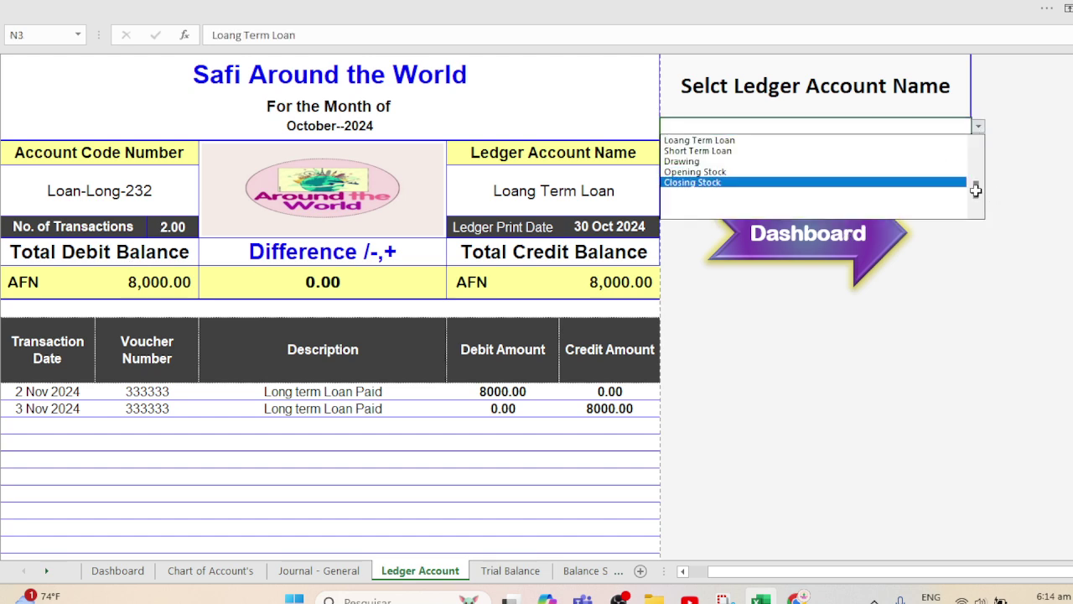
left_click_drag(976, 191, 974, 152)
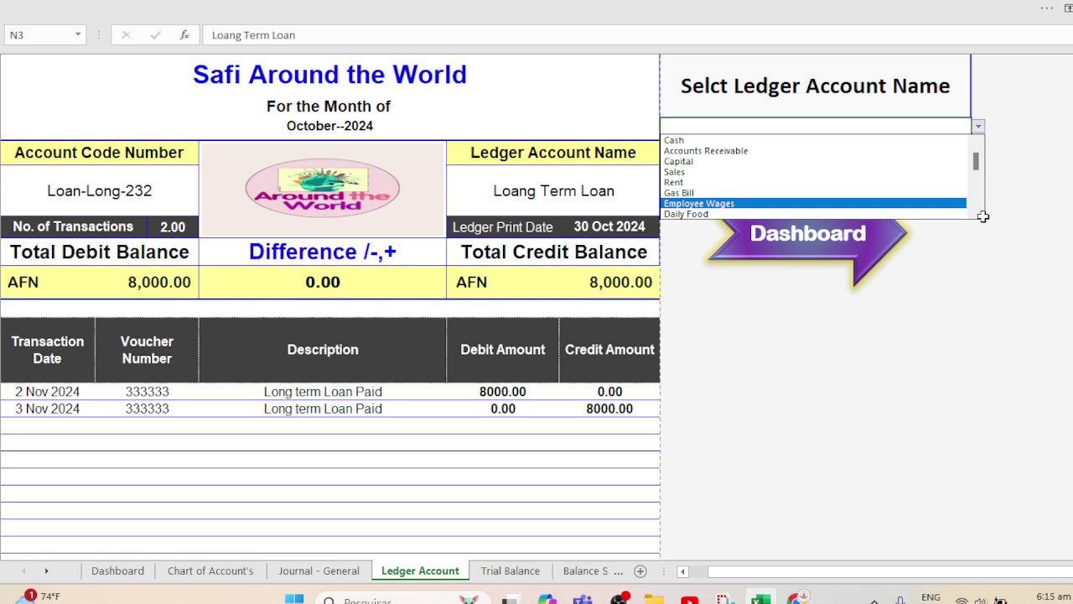
scroll(976, 209, "down", 4)
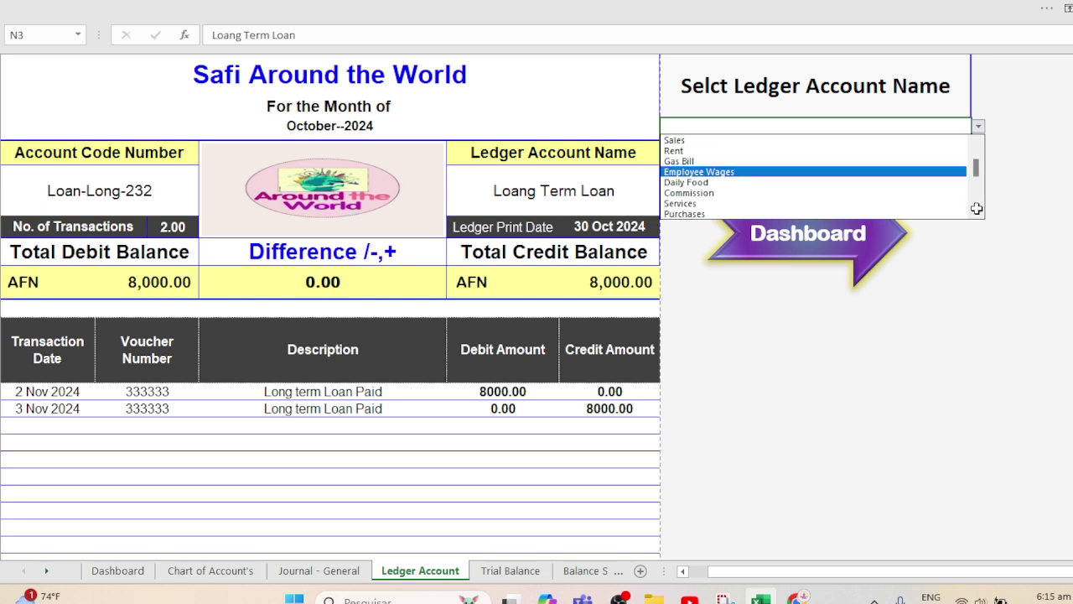
scroll(976, 209, "down", 1)
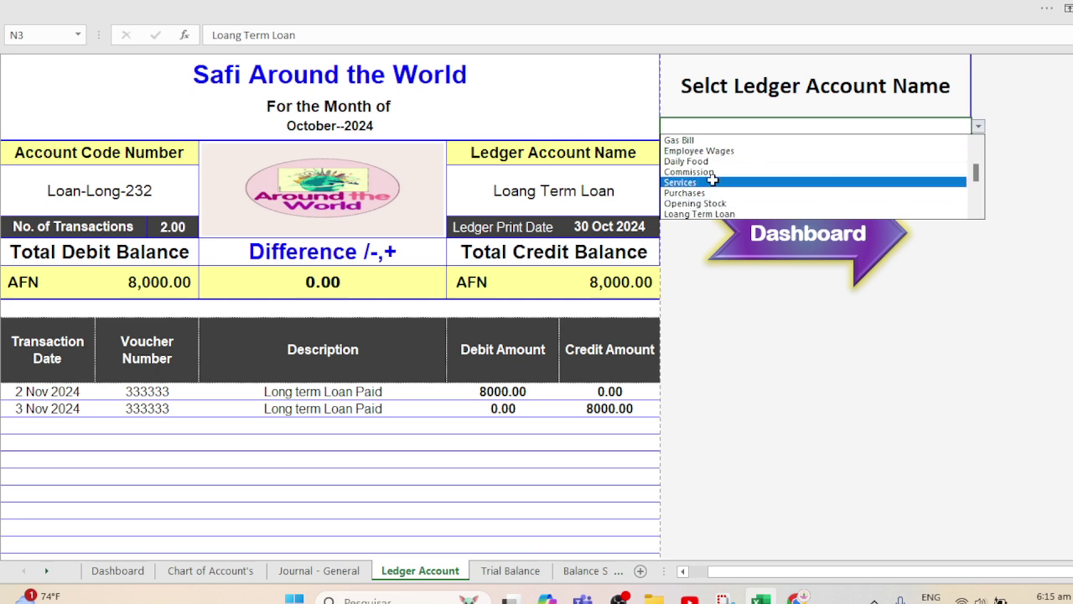
left_click(687, 194)
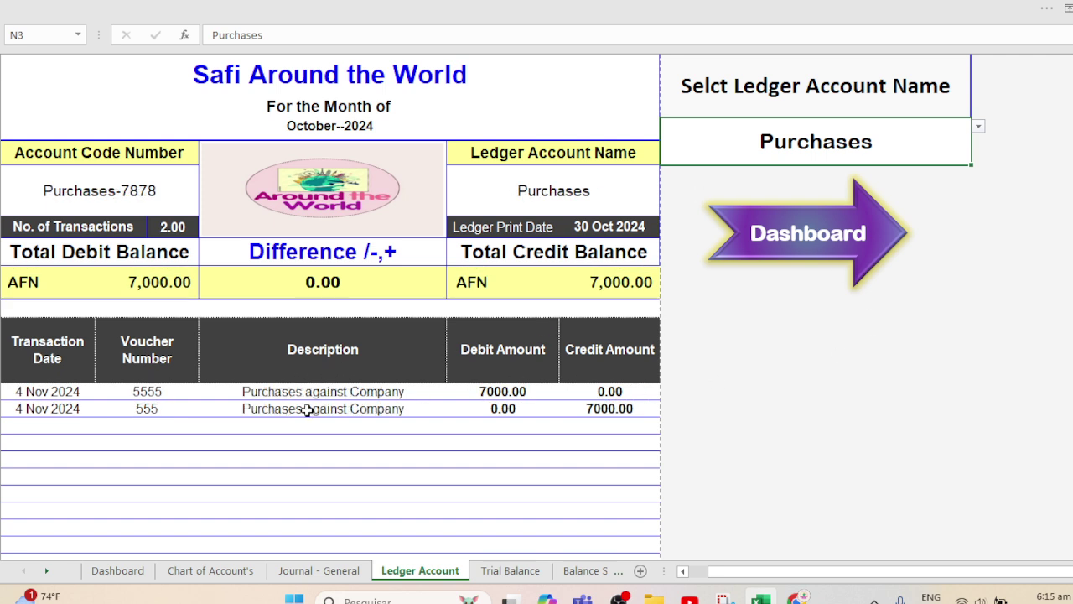
Step: Open the Account Trial Balance from the dashboard and set the account ID for serial number 4 to Purchases-7878
left_click(796, 223)
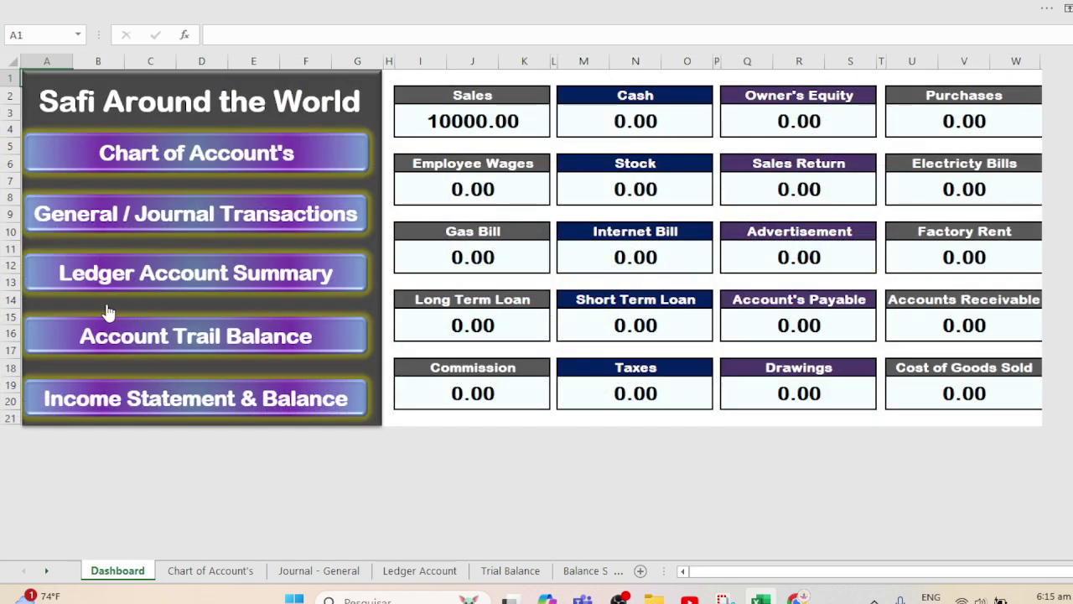
left_click(88, 337)
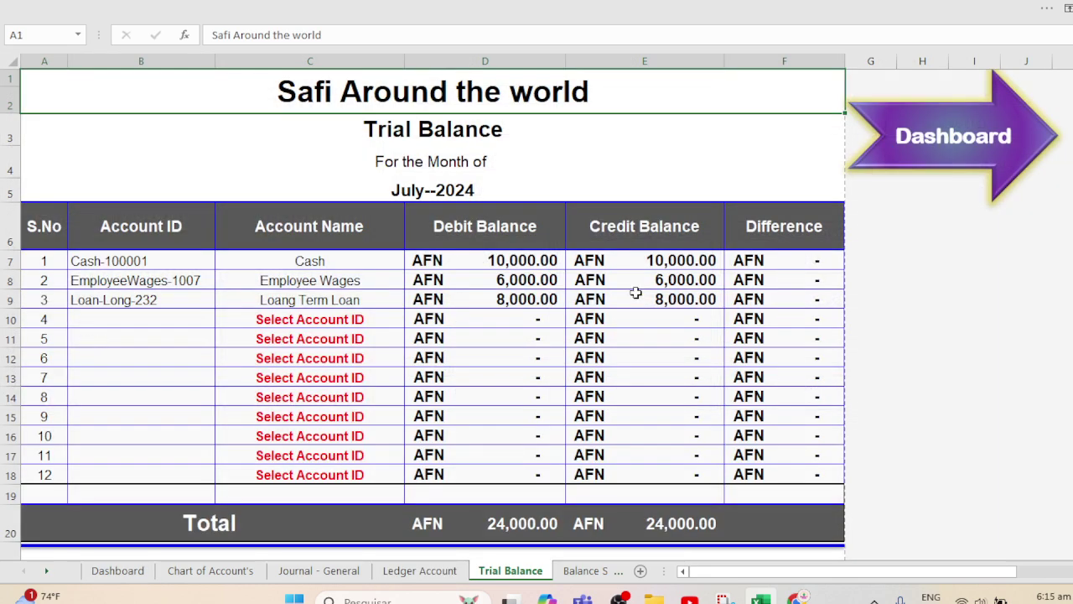
left_click(155, 317)
left_click(223, 322)
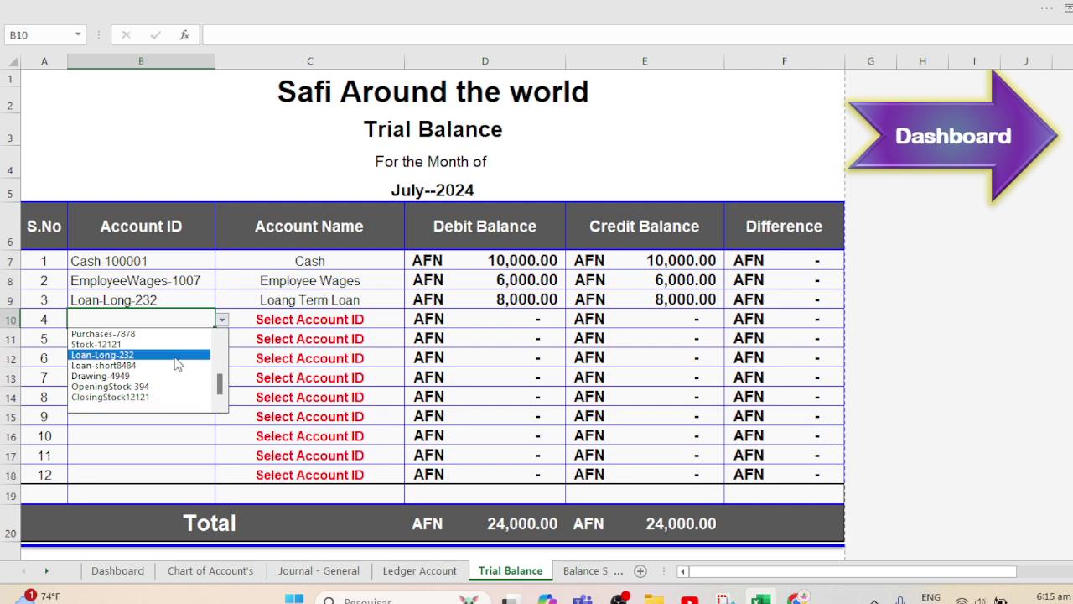
scroll(126, 375, "up", 3)
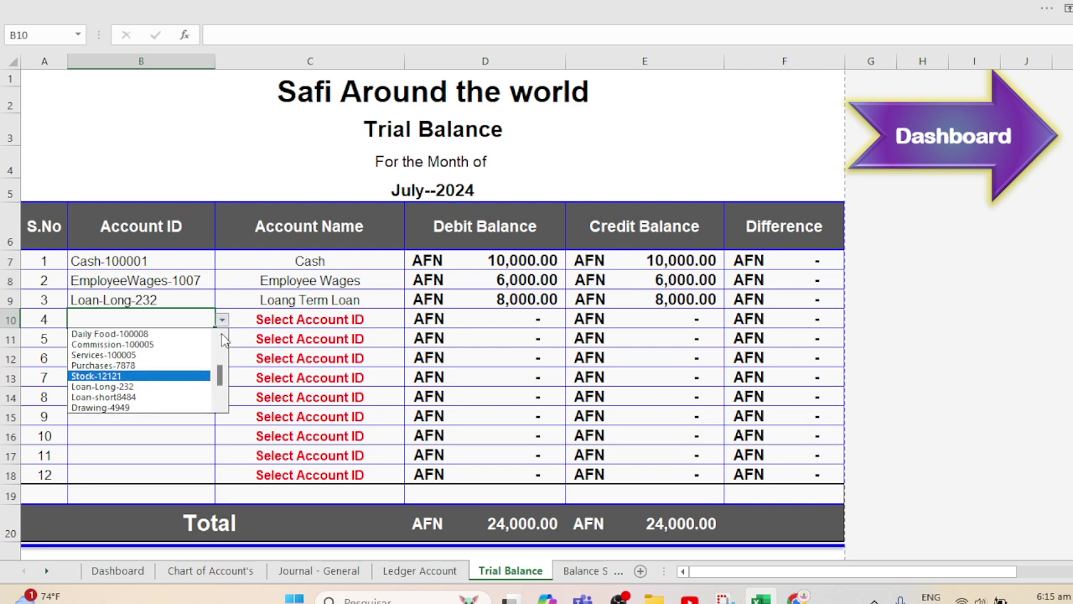
left_click(107, 365)
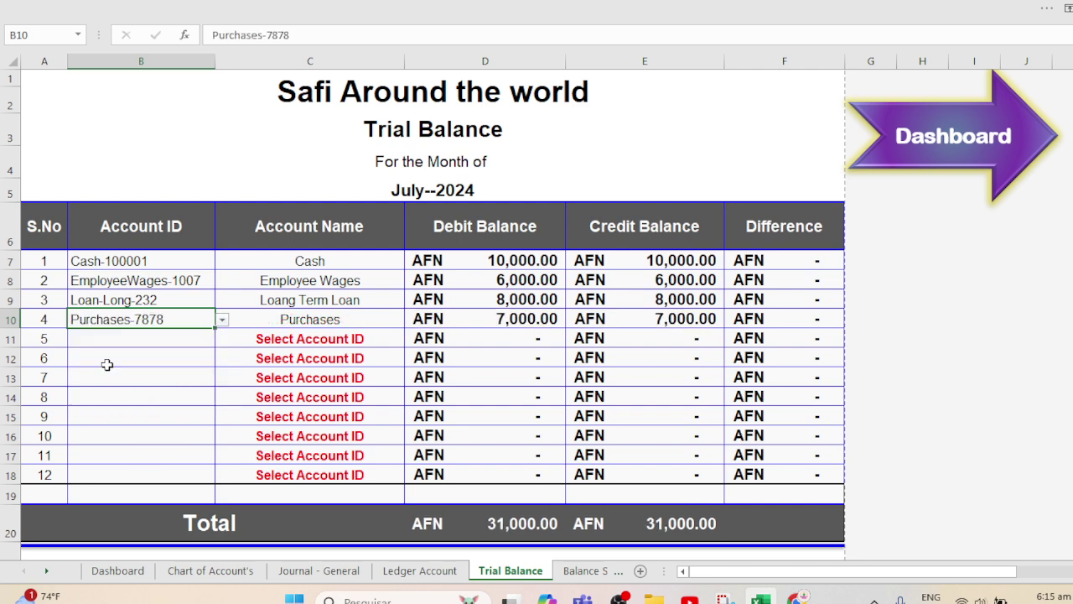
Step: Check the Purchases ledger account and the general journal entries against the trial balance
left_click(401, 572)
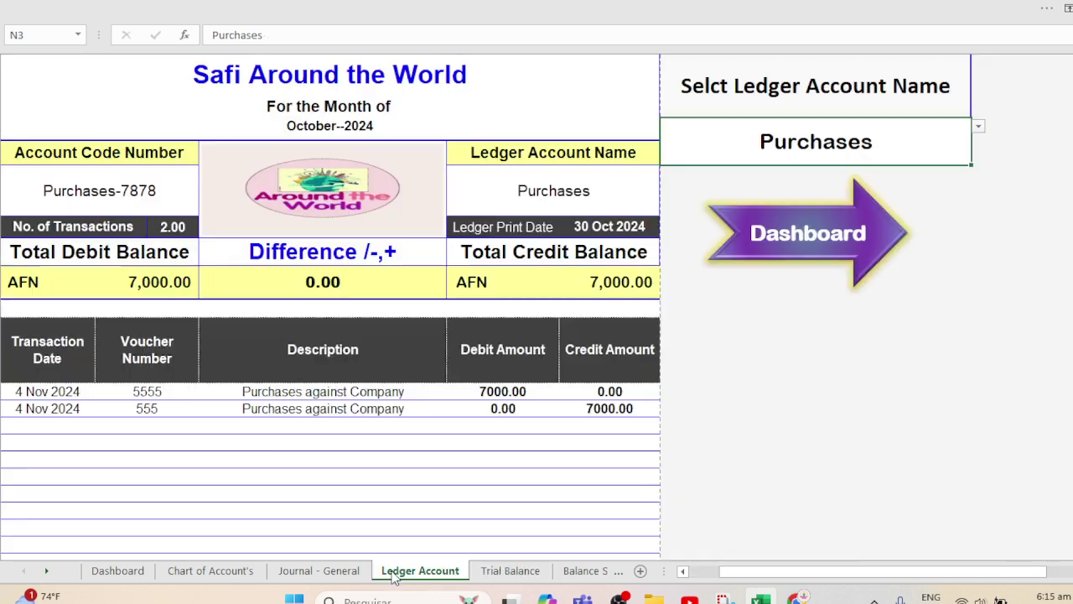
left_click(327, 575)
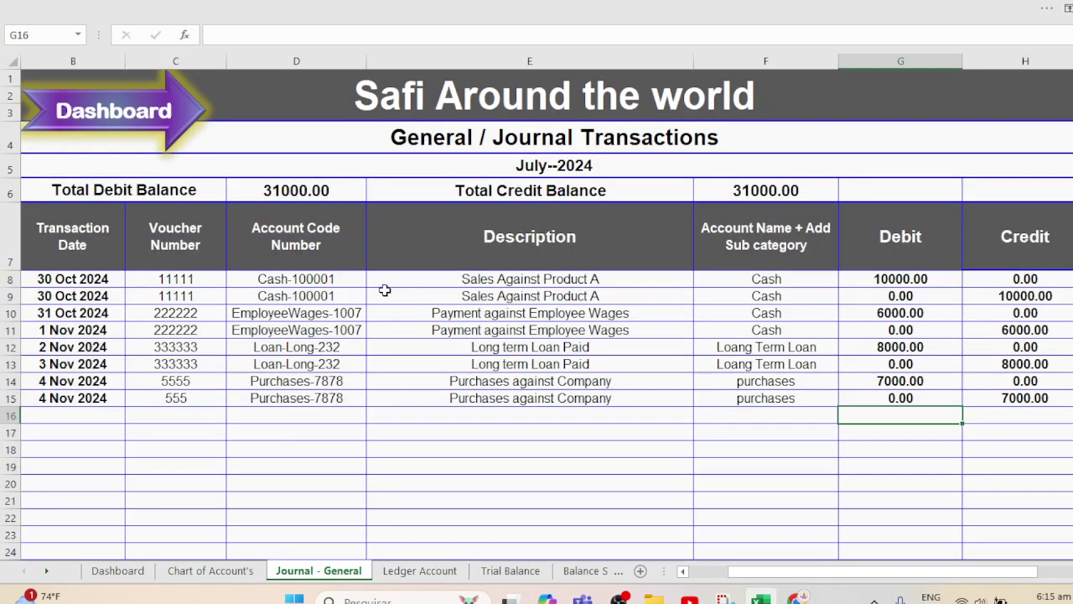
left_click(510, 571)
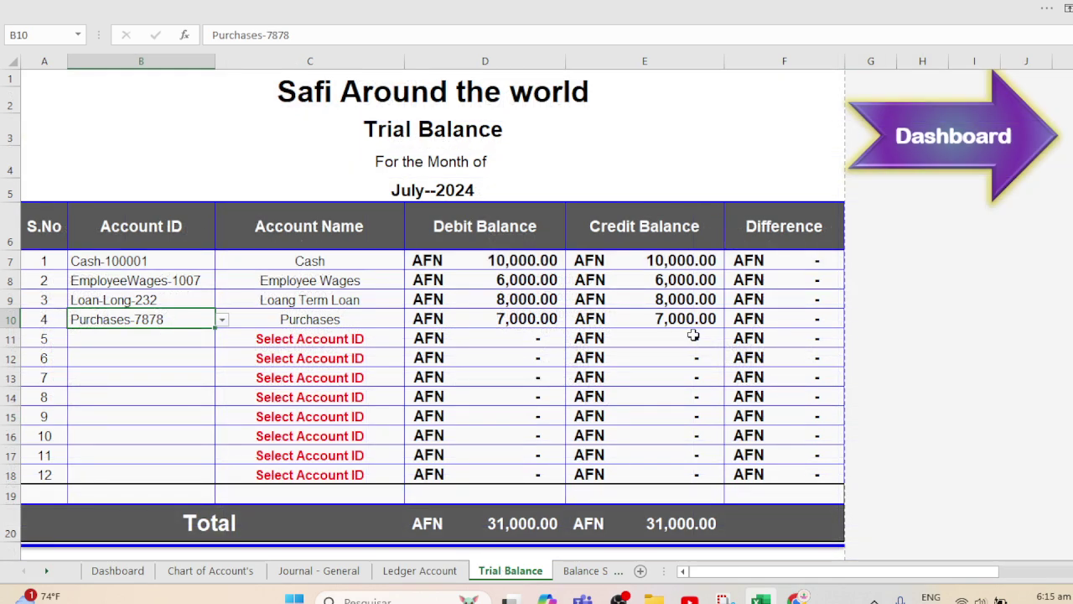
Step: View the print preview of the income statement and balance sheet, and return to the dashboard
left_click(586, 571)
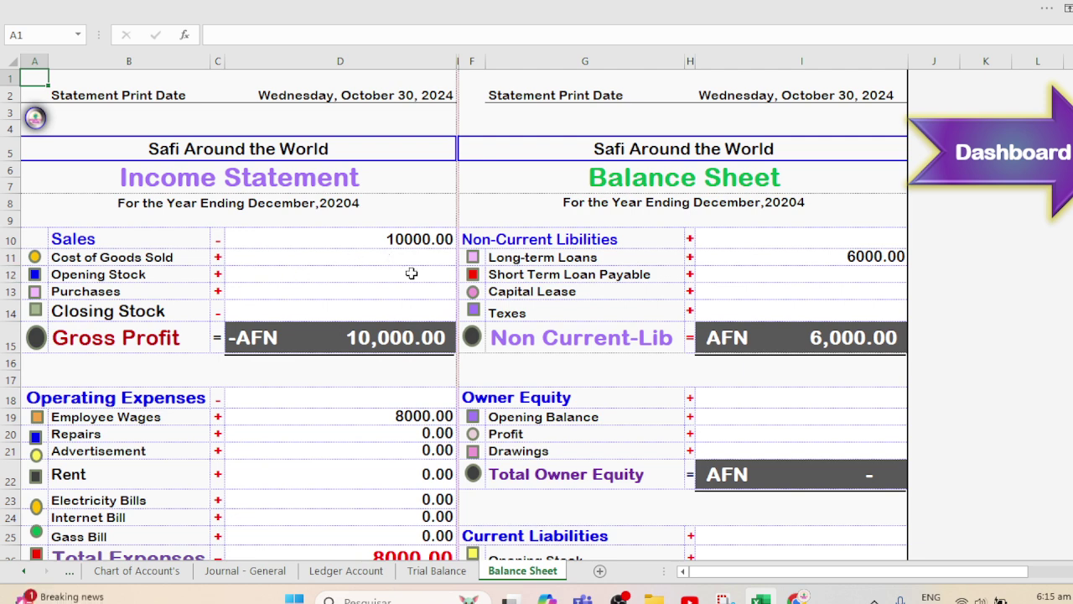
key("ctrl+p")
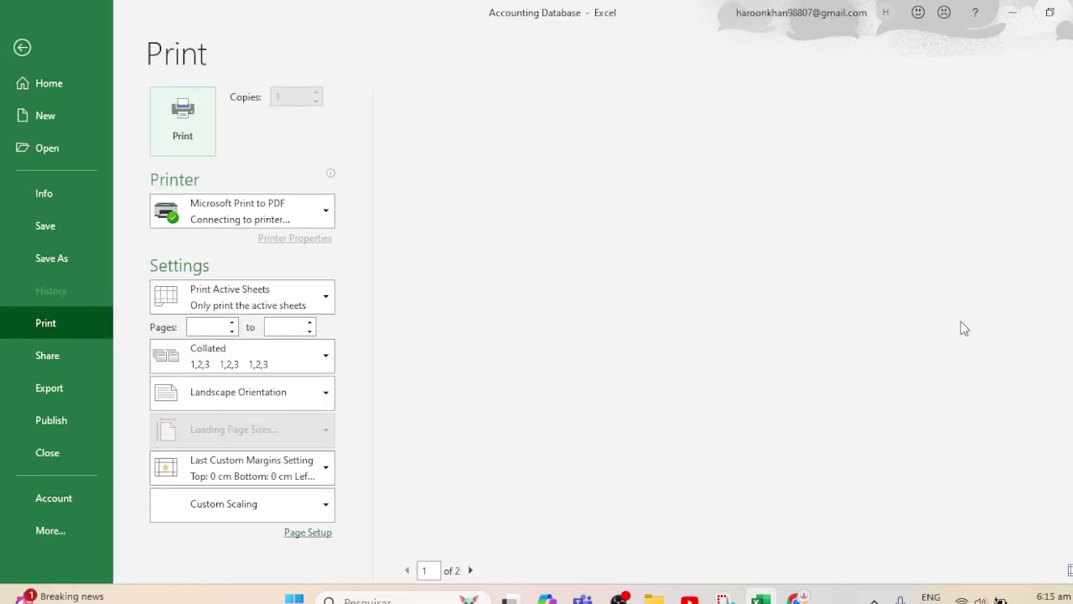
left_click(22, 48)
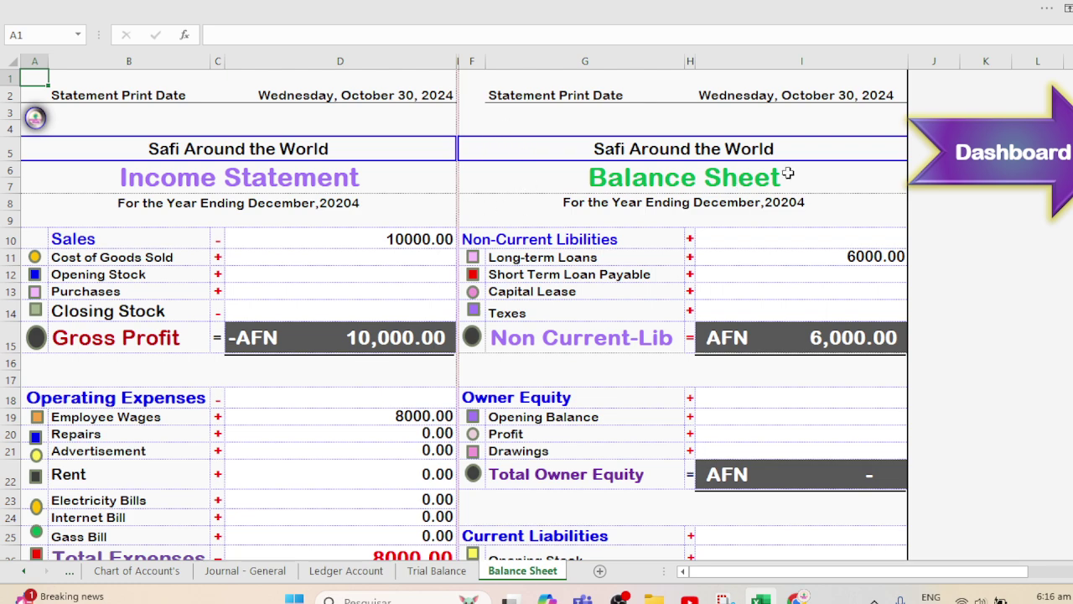
left_click(990, 165)
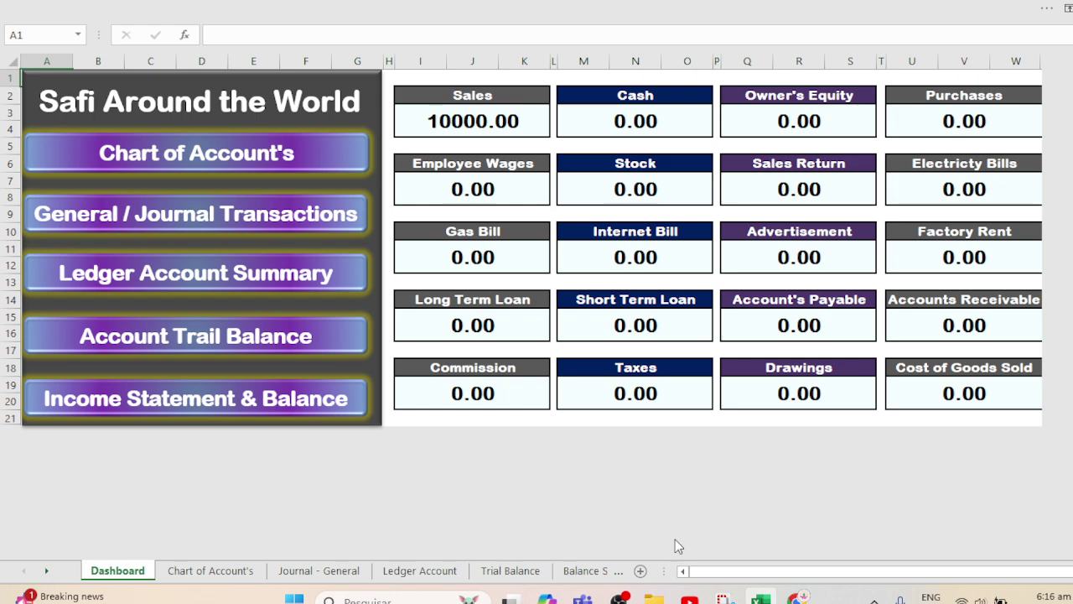
left_click(621, 595)
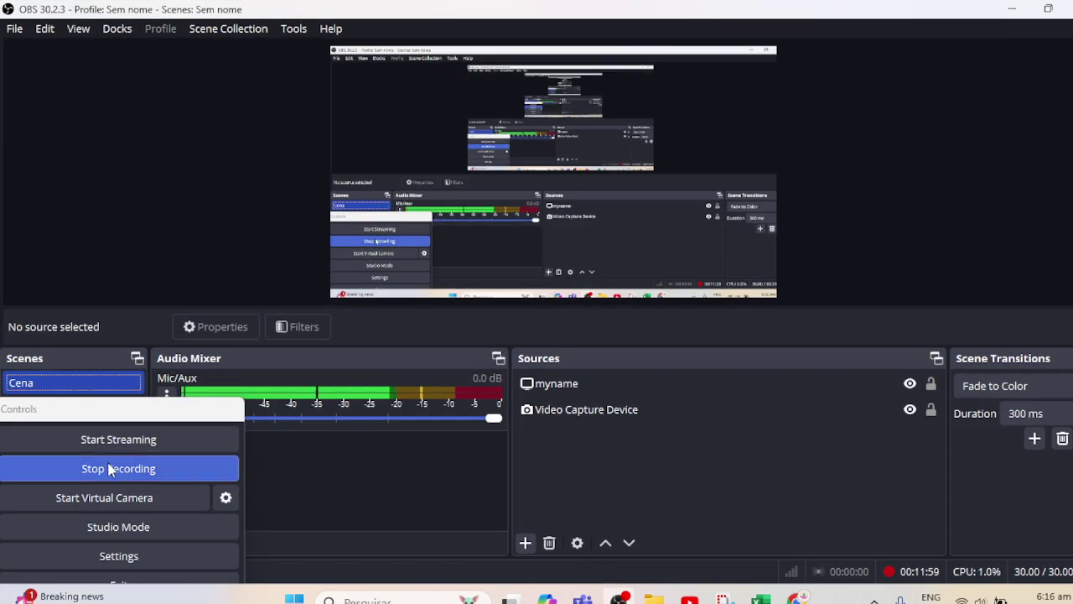